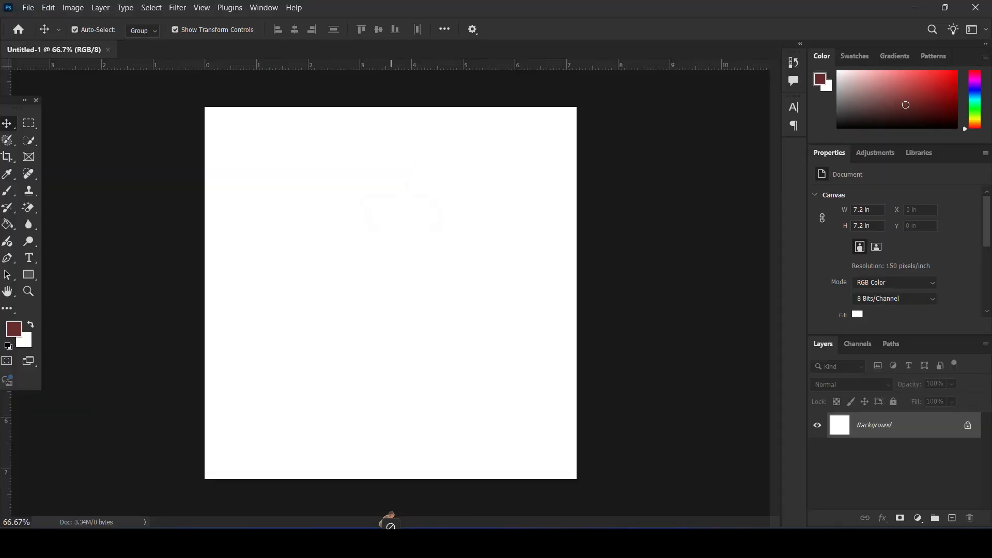
Step: Place the lifestyle-woman-going-through-motherhood image in the document and shift it down and left on the canvas
left_click_drag(574, 426, 667, 493)
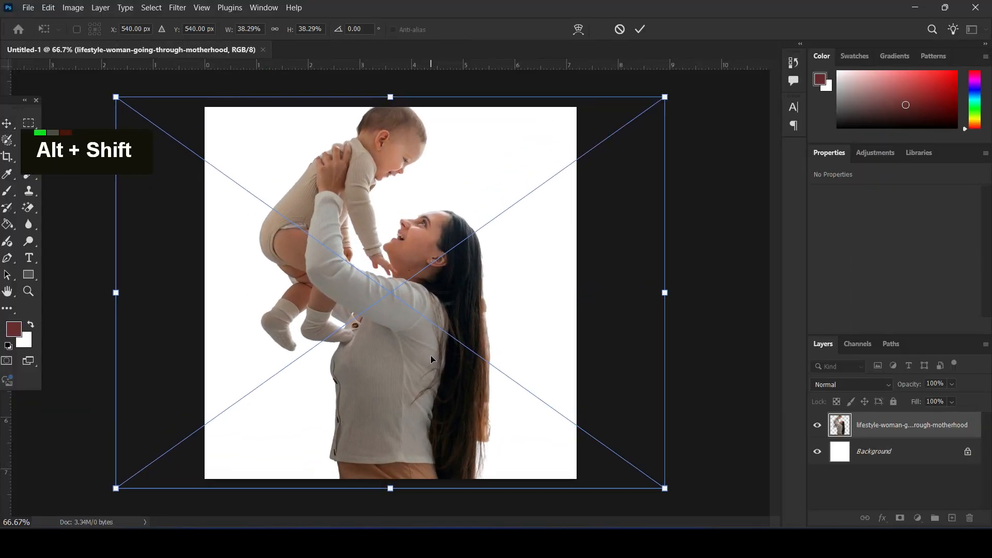
left_click_drag(435, 355, 404, 375)
left_click_drag(404, 287, 384, 299)
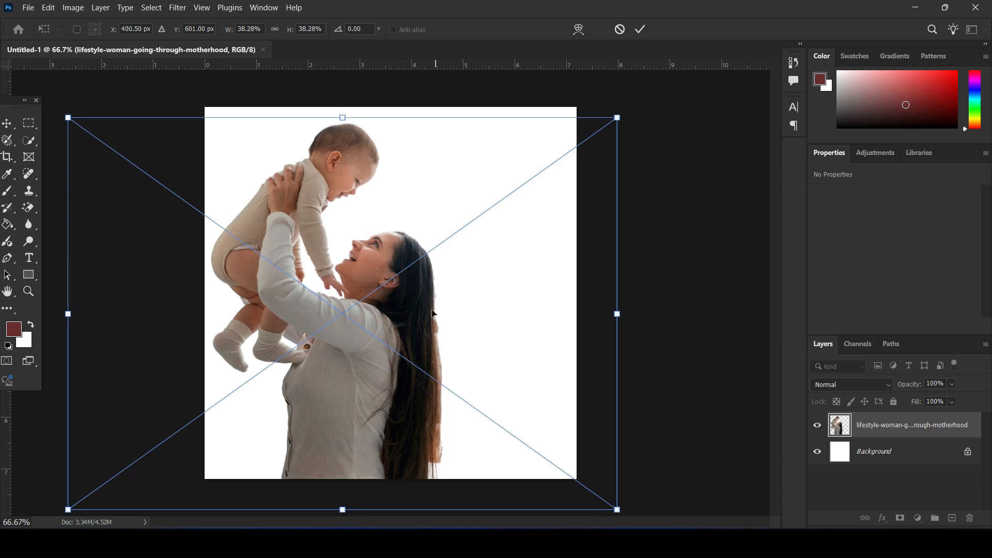
Step: Scale the placed mother-and-baby photo to about 42.34%, nudge it slightly upward, and commit the placement
scroll(574, 428, "down", 3)
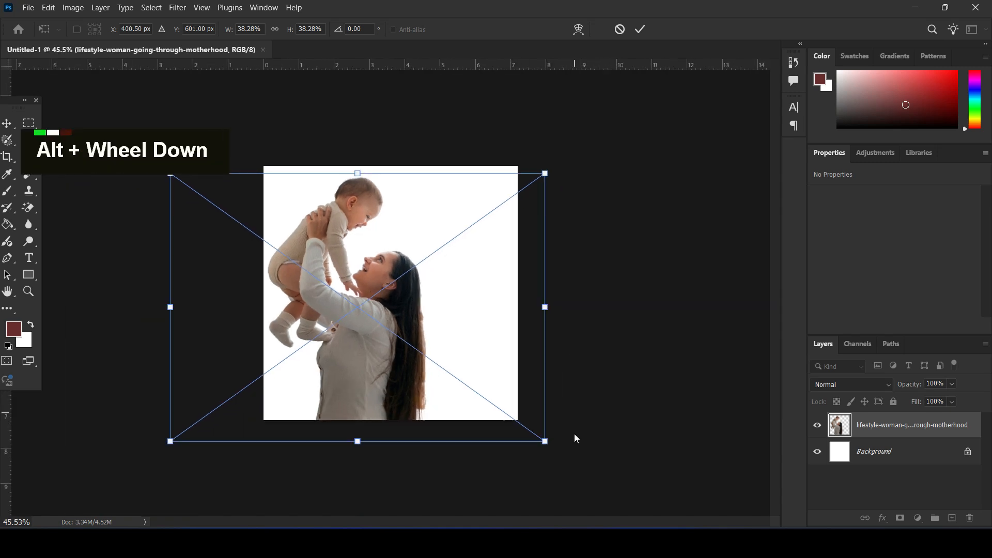
left_click_drag(543, 439, 578, 484)
left_click_drag(428, 378, 419, 372)
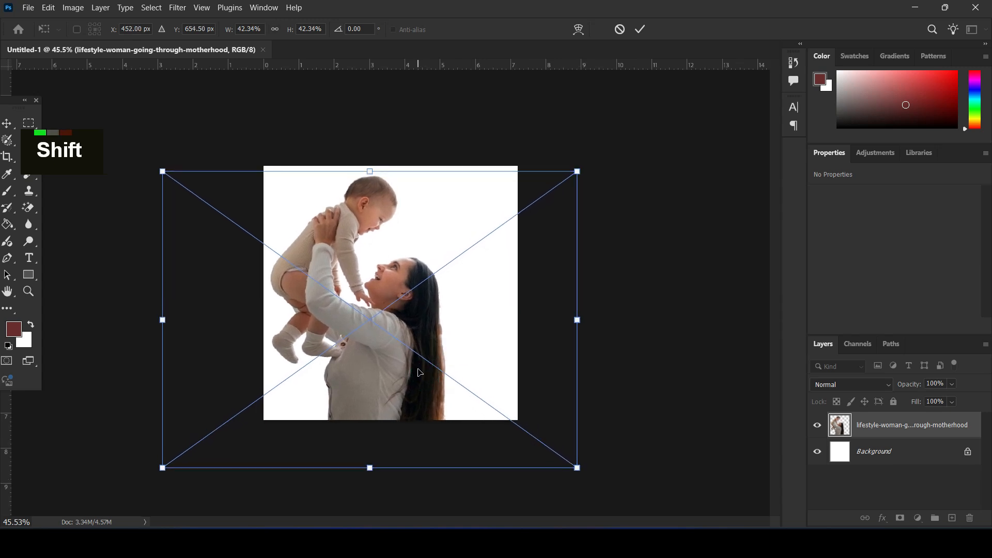
key("shift+Up")
key("shift+Up")
key("Return")
key("shift+Up")
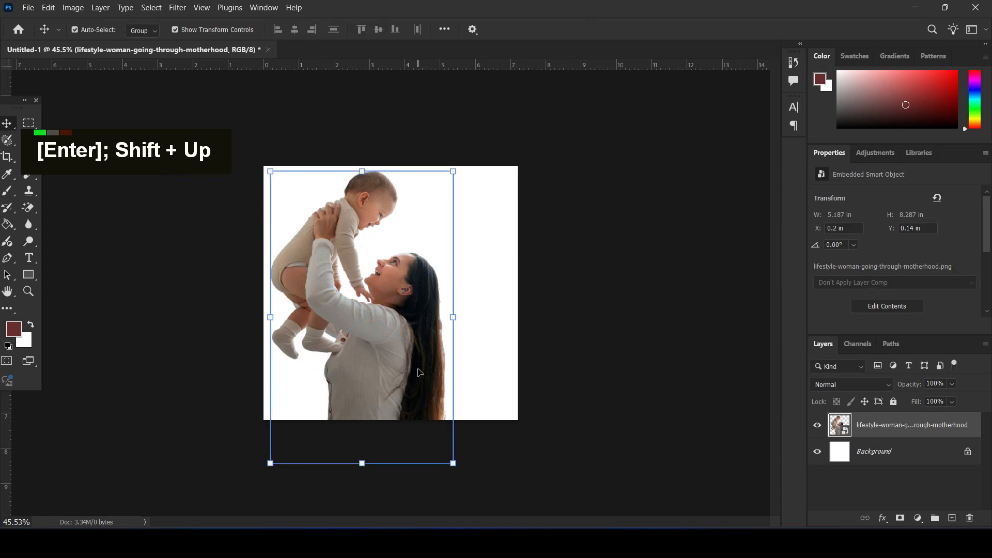
scroll(354, 355, "up", 1, "alt")
scroll(355, 355, "up", 1, "alt")
left_click(637, 282)
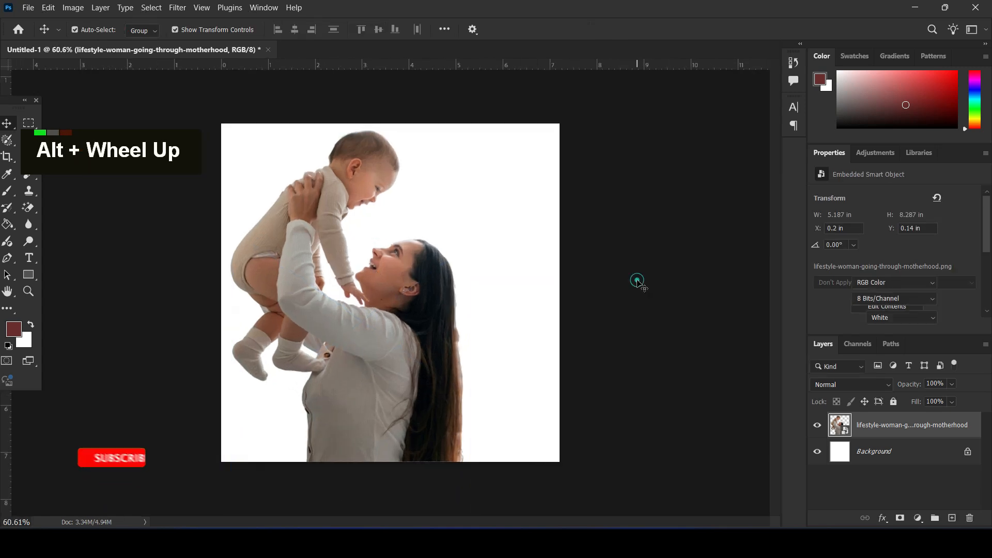
Step: Add a layer mask to the photo and hide the light fringe along the back of the woman's hair with a 45 px black brush
left_click(909, 424)
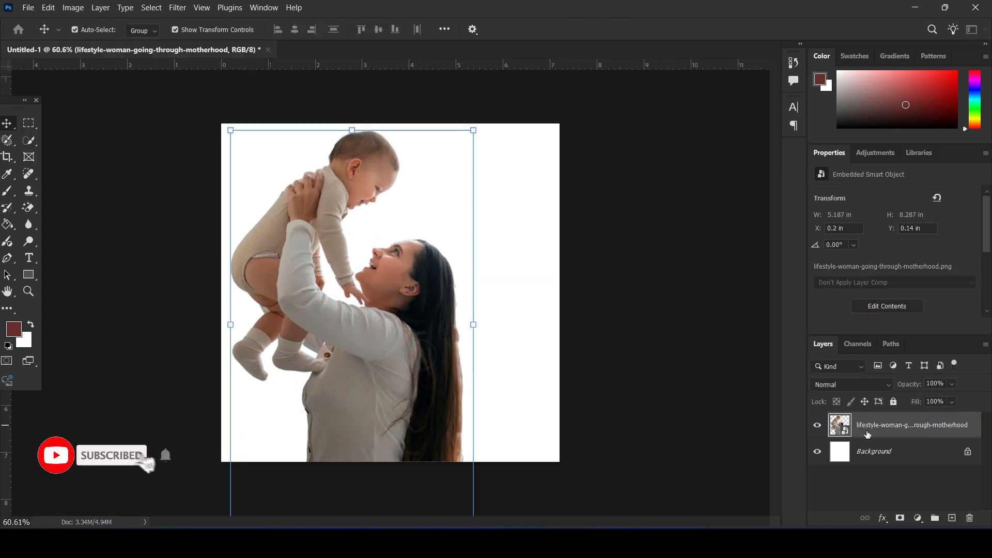
left_click(899, 518)
key("b")
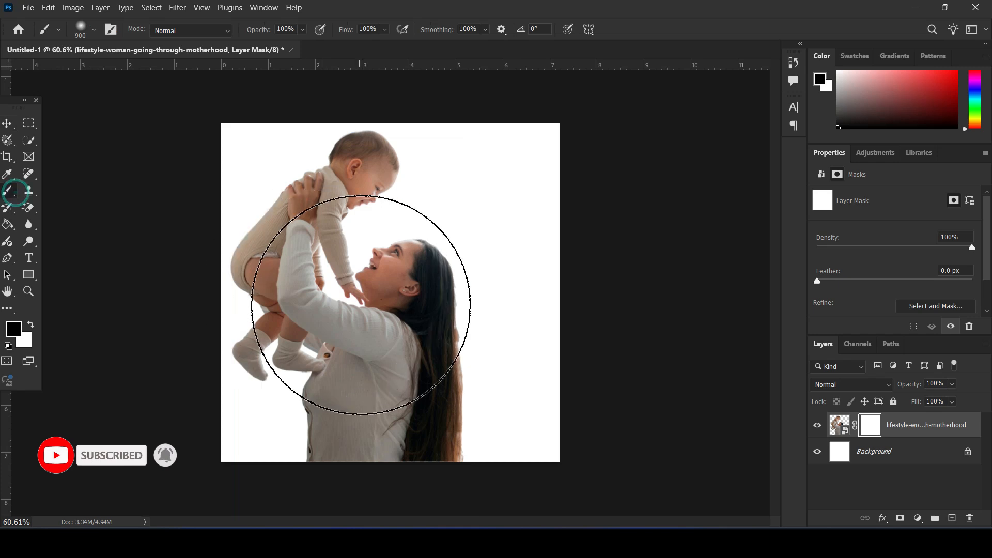
scroll(431, 301, "up", 2, "alt")
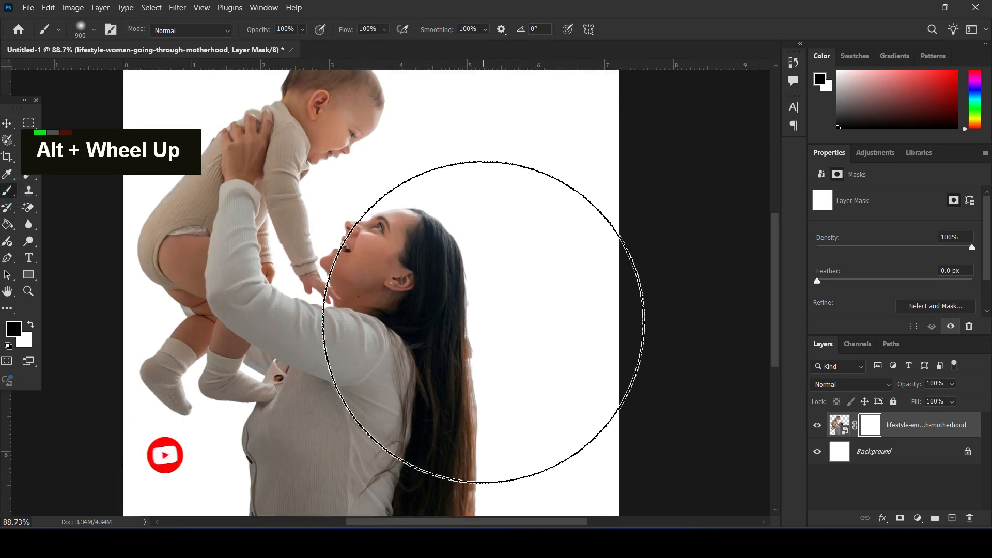
key("bracketleft")
key("bracketleft")
key("bracketleft")
key("bracketleft")
key("bracketleft")
key("bracketleft")
key("bracketleft")
key("bracketleft")
key("bracketleft")
key("bracketleft")
key("bracketleft")
key("bracketleft")
key("bracketleft")
key("bracketleft")
key("bracketleft")
key("bracketleft")
key("bracketleft")
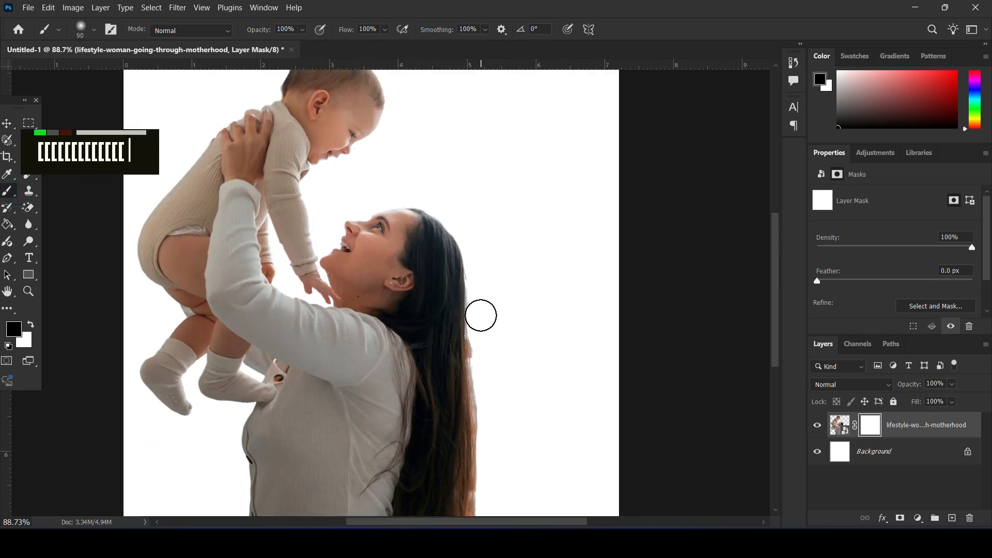
key("bracketleft")
mouse_move(475, 330)
left_mouse_down()
mouse_move(480, 480)
mouse_move(491, 471)
left_mouse_up()
left_click_drag(481, 431, 474, 515)
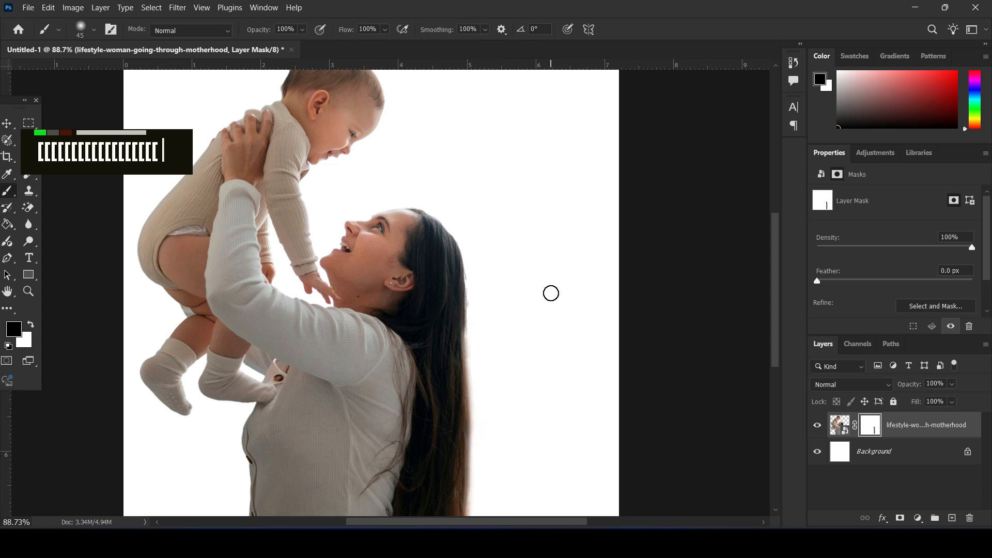
scroll(496, 259, "up", 3)
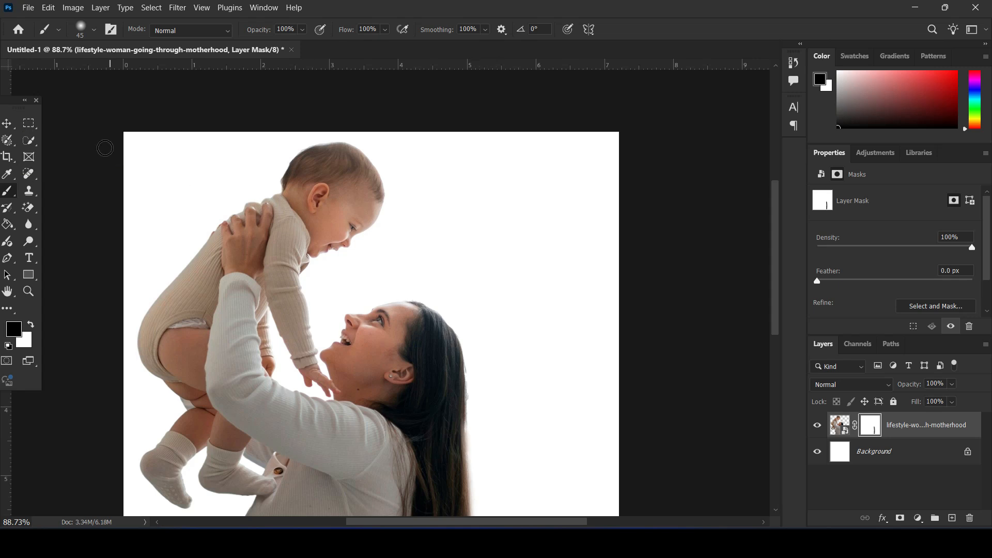
left_click(13, 124)
scroll(543, 289, "down", 1)
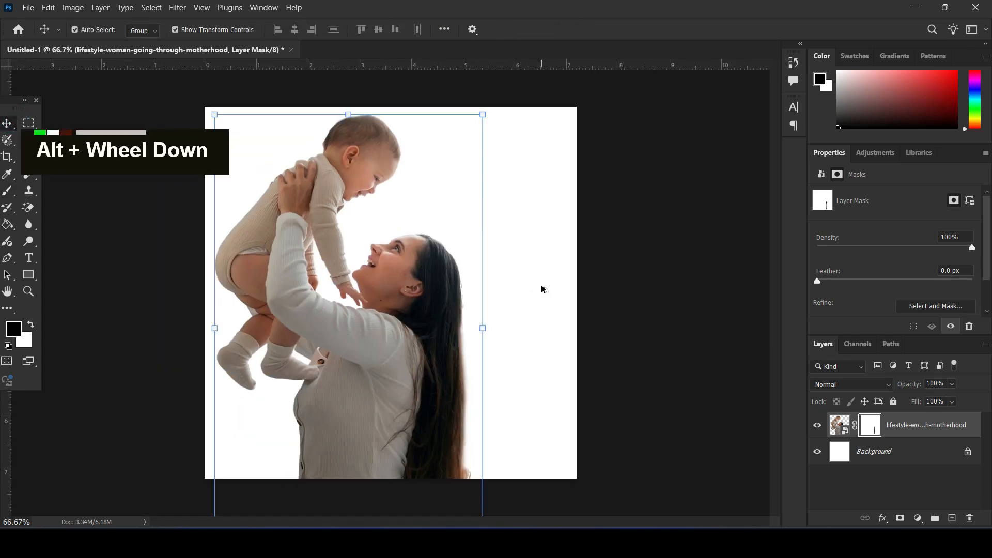
Step: Add a Brightness/Contrast adjustment clipped to the photo layer and set its brightness to 30
left_click(840, 425)
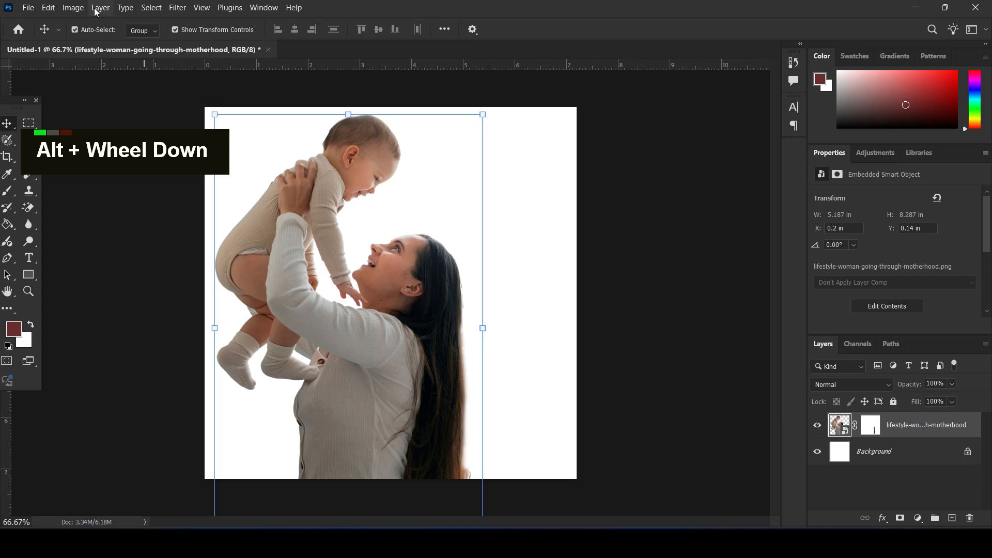
left_click(72, 8)
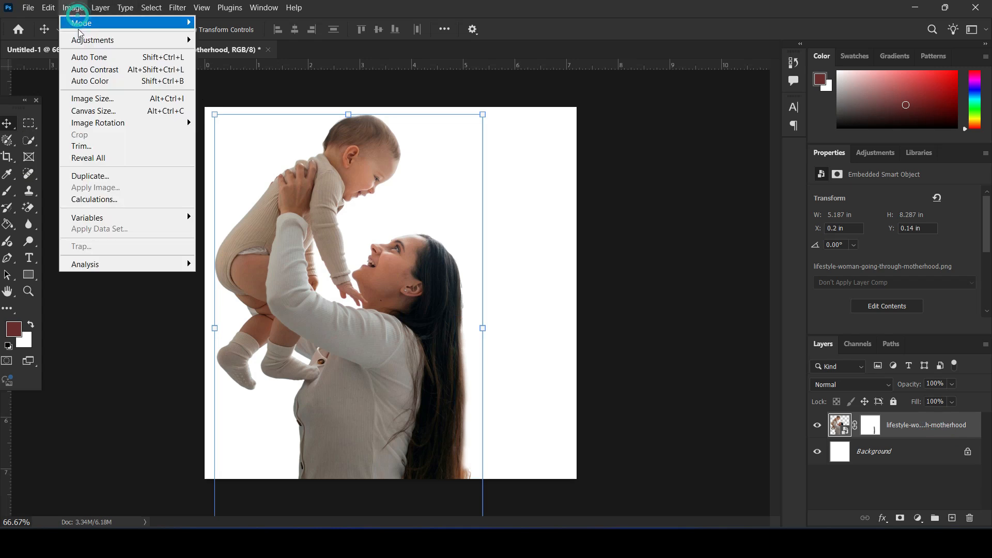
left_click(88, 82)
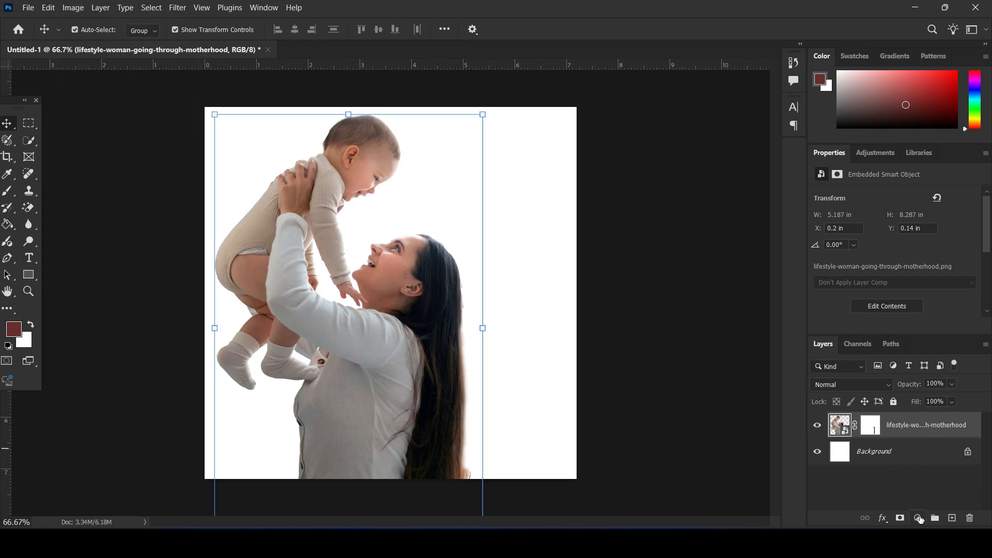
left_click(919, 518)
left_click(893, 333)
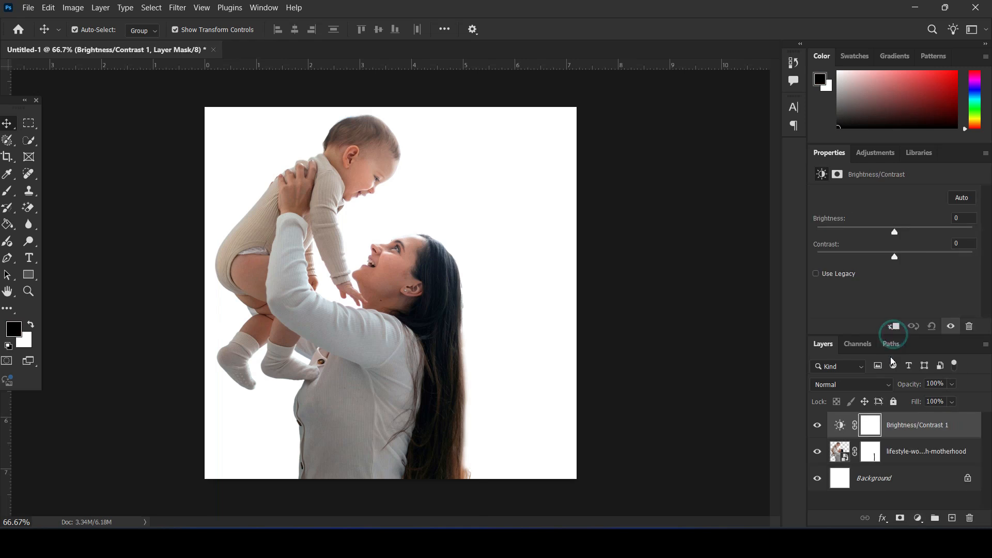
left_click(893, 327)
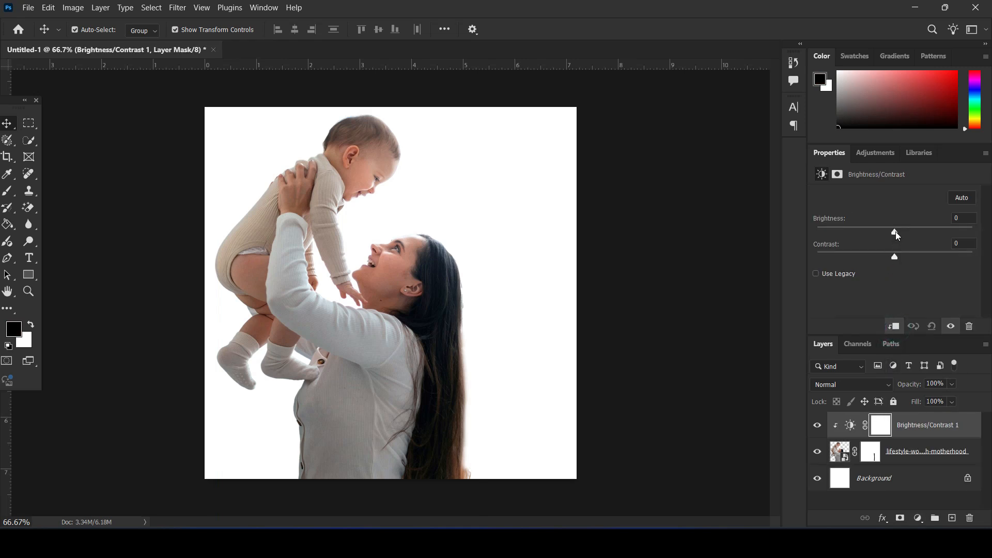
left_click_drag(895, 232, 911, 232)
Step: Add a clipped Levels adjustment directly above the photo layer with midtones at 0.90 and the white point at 244
left_click(903, 454)
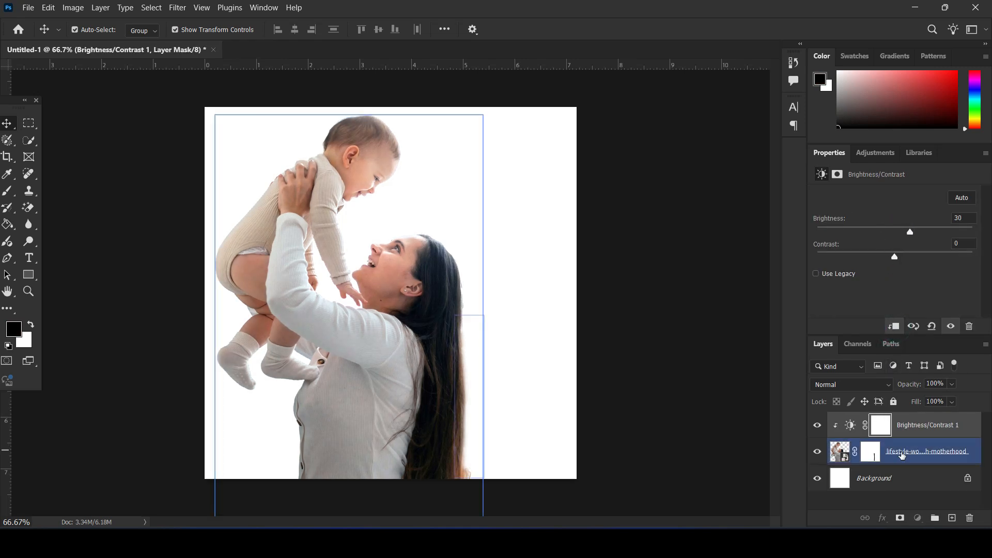
left_click(919, 518)
left_click(929, 344)
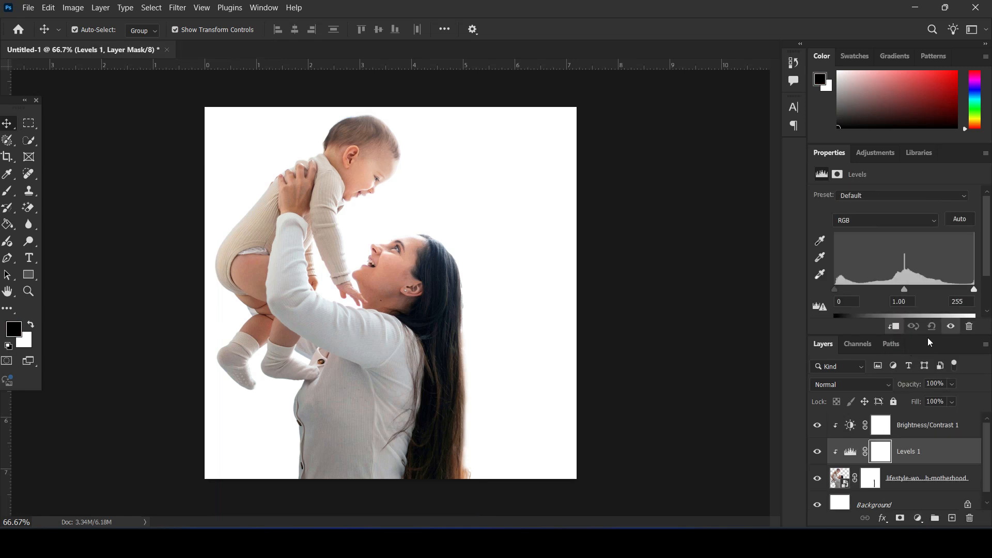
left_click_drag(904, 289, 911, 288)
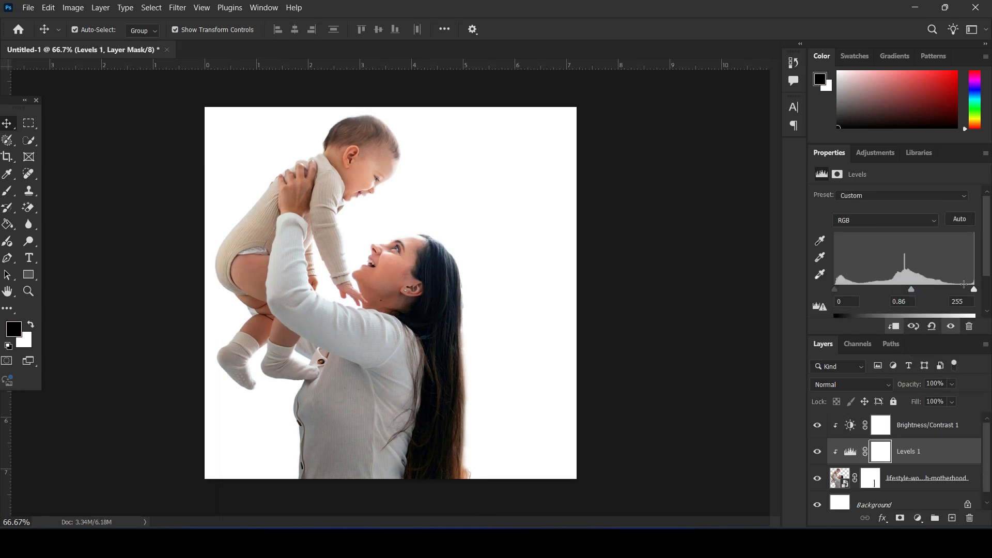
left_click_drag(975, 292, 970, 292)
left_click_drag(908, 291, 907, 290)
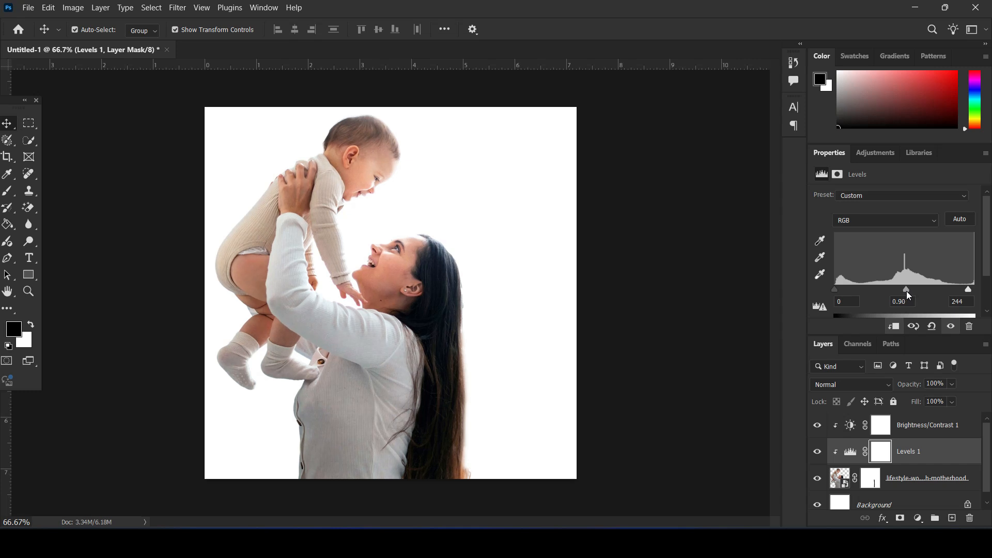
left_click(283, 342)
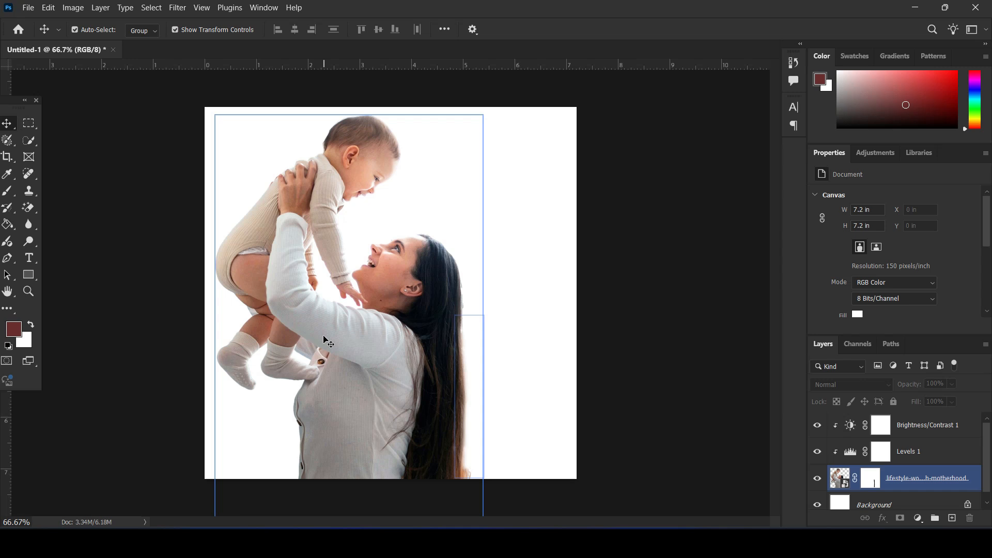
left_click(664, 350)
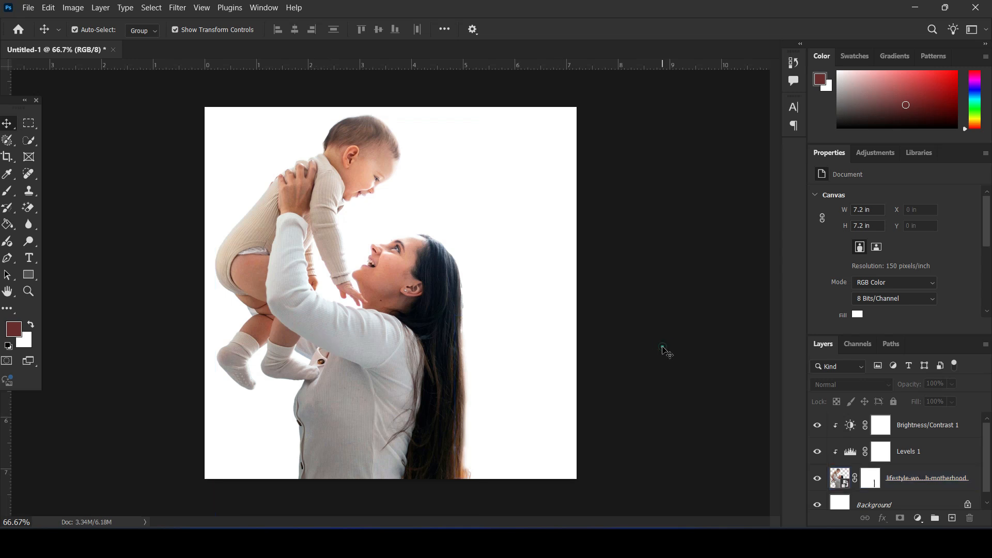
scroll(630, 319, "down", 1, "alt")
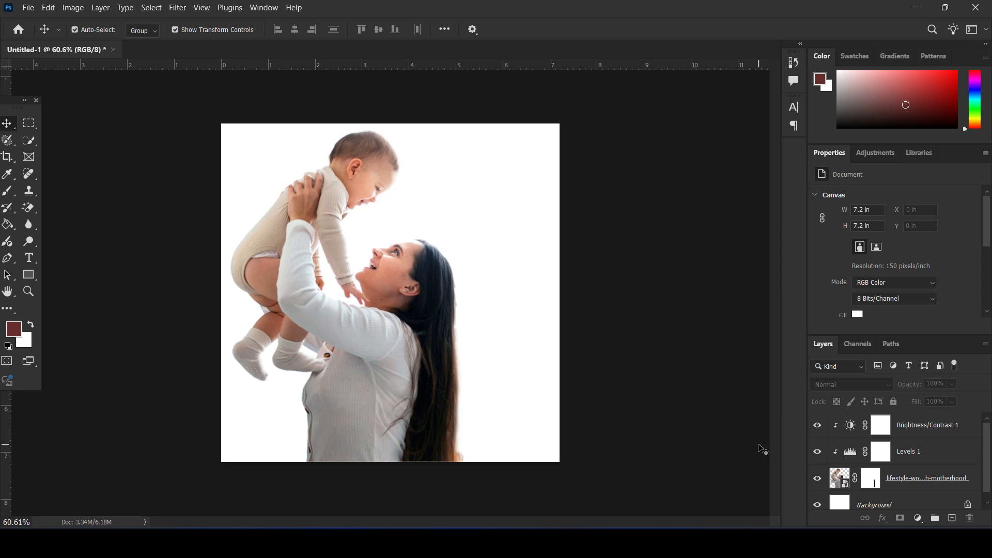
Step: Group the photo layer with its Levels and Brightness/Contrast adjustments and name the group "main image"
left_click(869, 477)
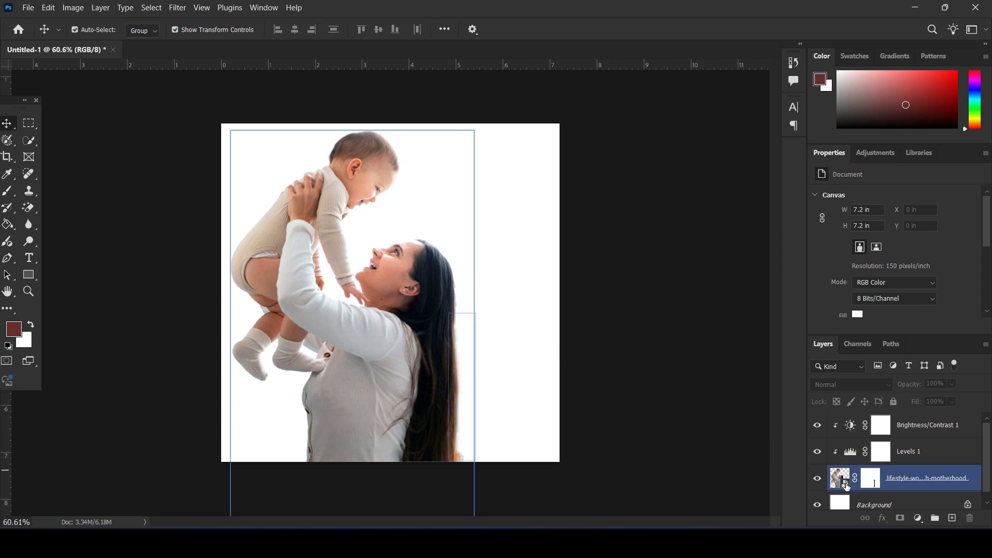
left_click(909, 478)
left_click(909, 451, "ctrl")
left_click(911, 425, "ctrl")
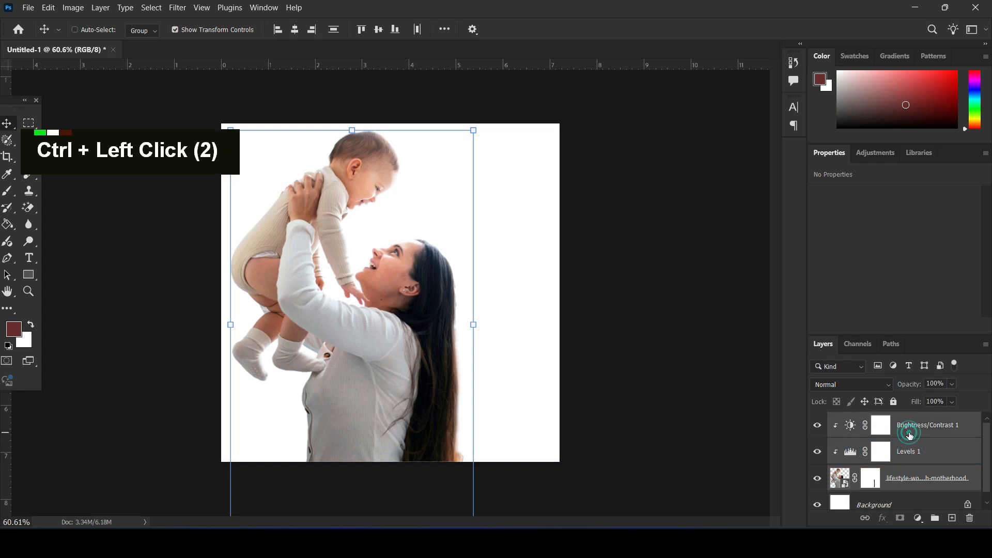
left_click_drag(920, 429, 935, 517)
double_click(864, 419)
type("main image")
key("Return")
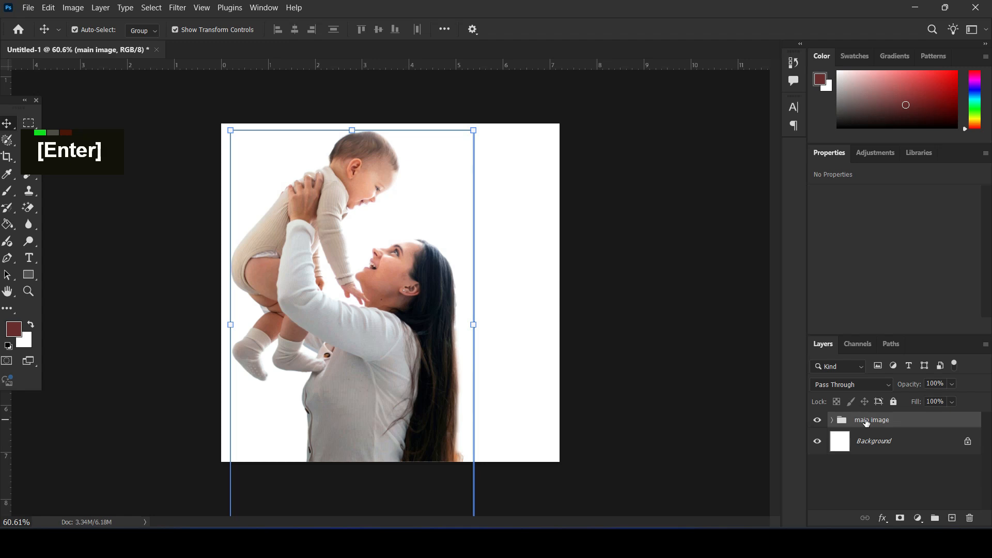
Step: Draw a dark red rectangle of about 350 × 840 px behind the woman, directly above the Background layer and extending below the canvas
left_click(872, 440)
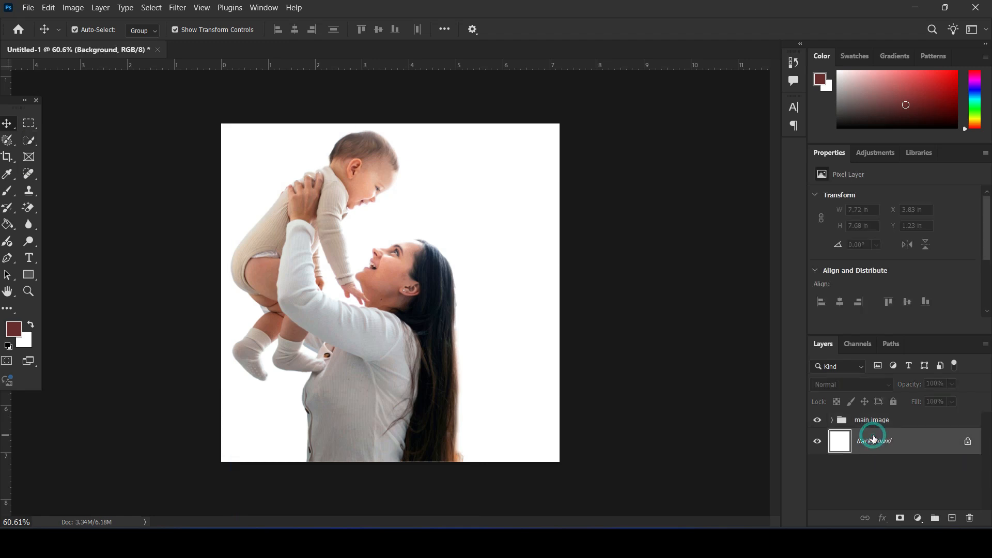
left_click(29, 277)
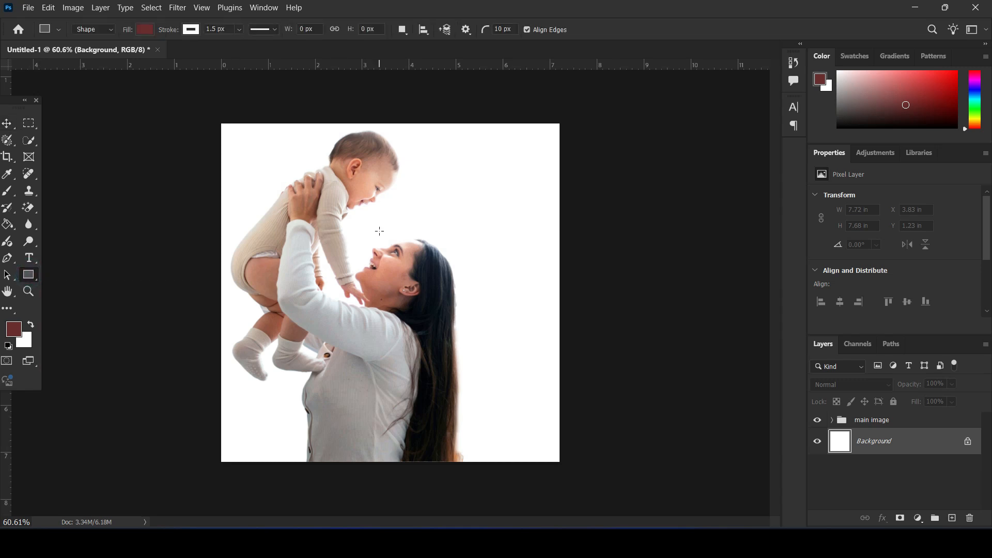
left_click(6, 124)
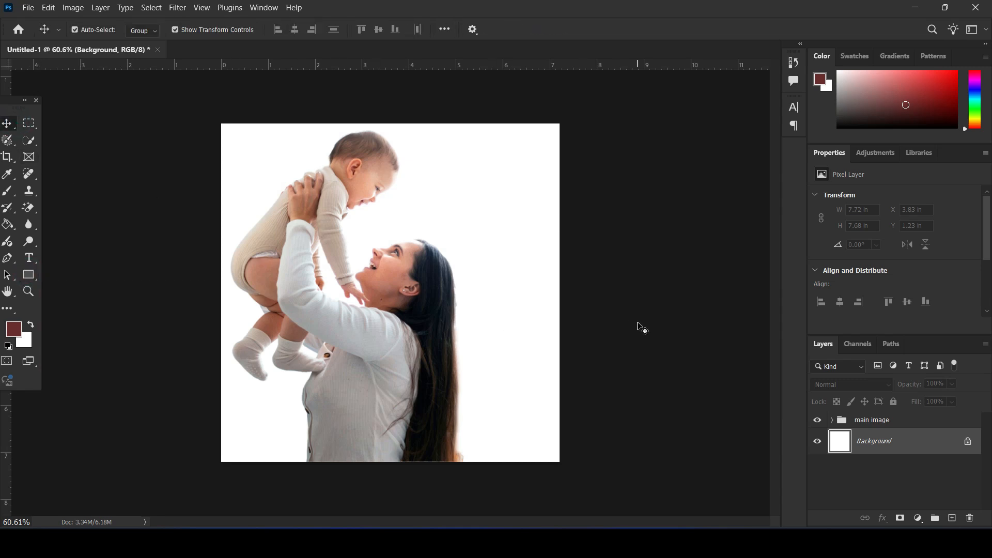
left_click(29, 275)
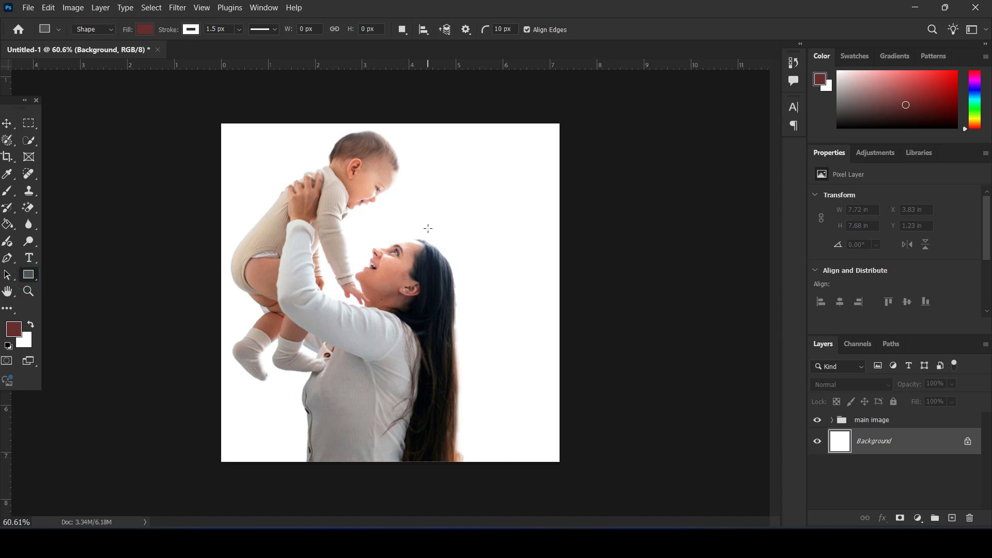
left_click_drag(432, 227, 541, 489)
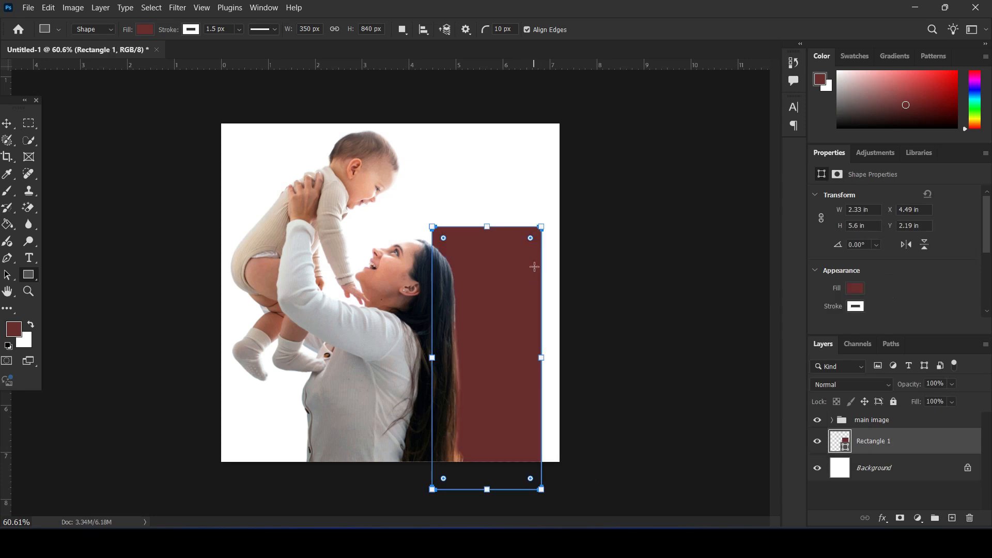
Step: Round the dark red rectangle's corners a little more and shift the shape slightly to the right
left_click_drag(530, 239, 526, 241)
left_click(7, 124)
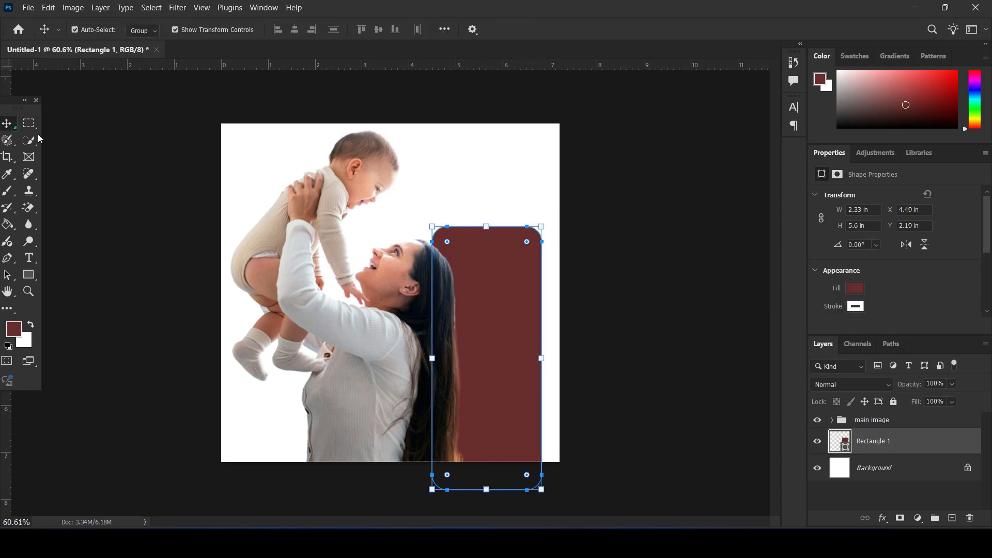
left_click(115, 150)
left_click_drag(505, 338, 507, 339)
left_click(657, 299)
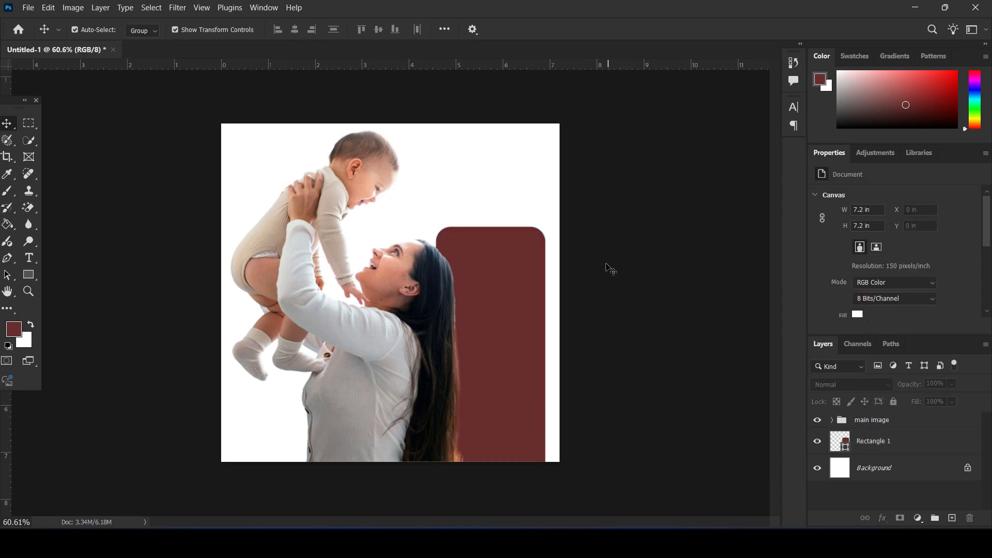
Step: Add a pink #ff8484 Solid Color fill layer directly above the Background layer
left_click(889, 473)
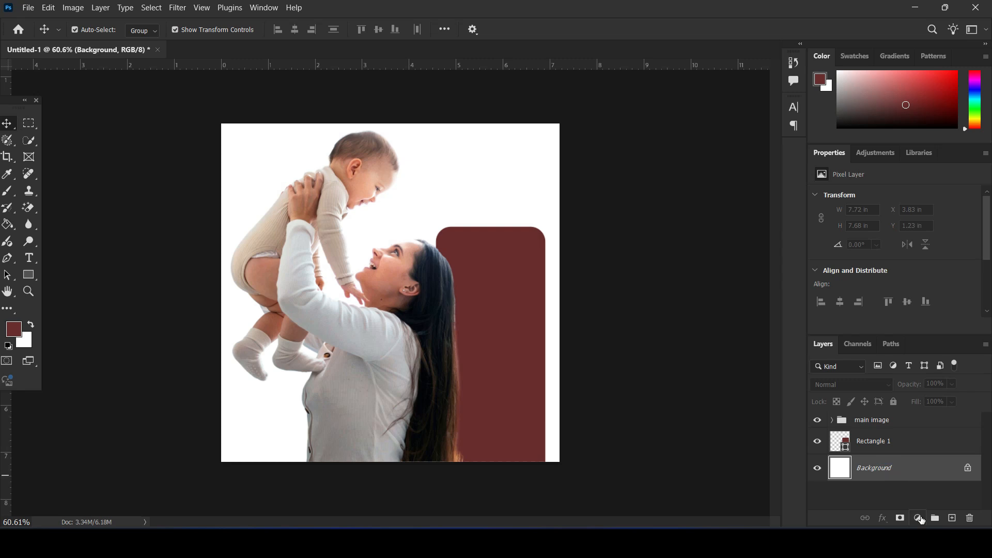
left_click(918, 518)
left_click(922, 293)
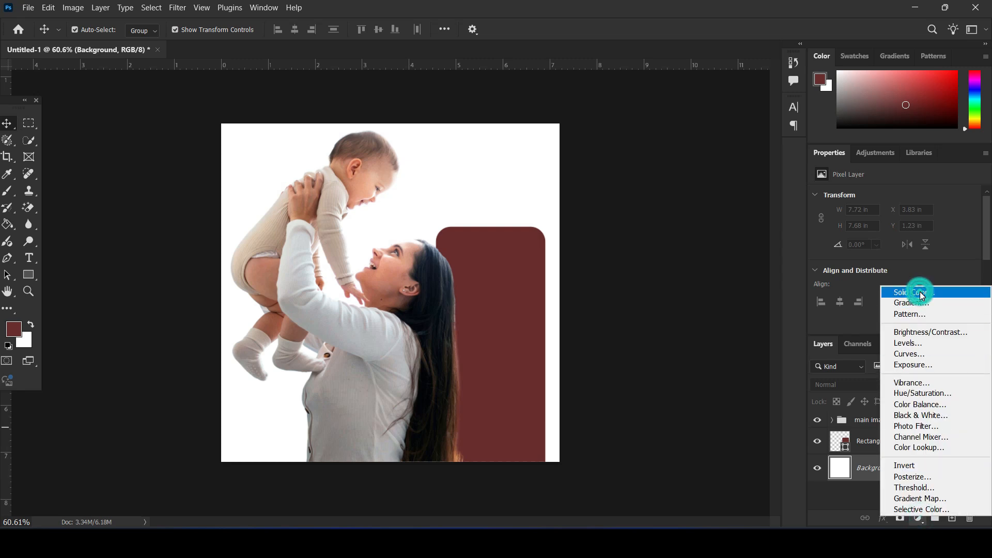
mouse_move(773, 343)
left_mouse_down()
mouse_move(751, 307)
mouse_move(730, 305)
left_mouse_up()
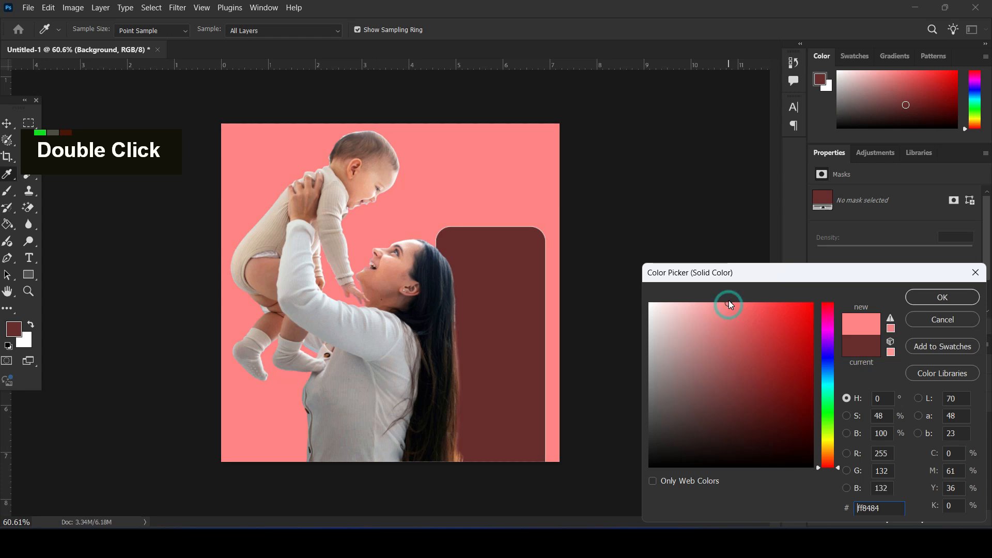
left_click(924, 303)
Step: On a new layer above the pink fill, paint a soft white glow behind the baby using a 1000 px white brush
left_click(924, 468)
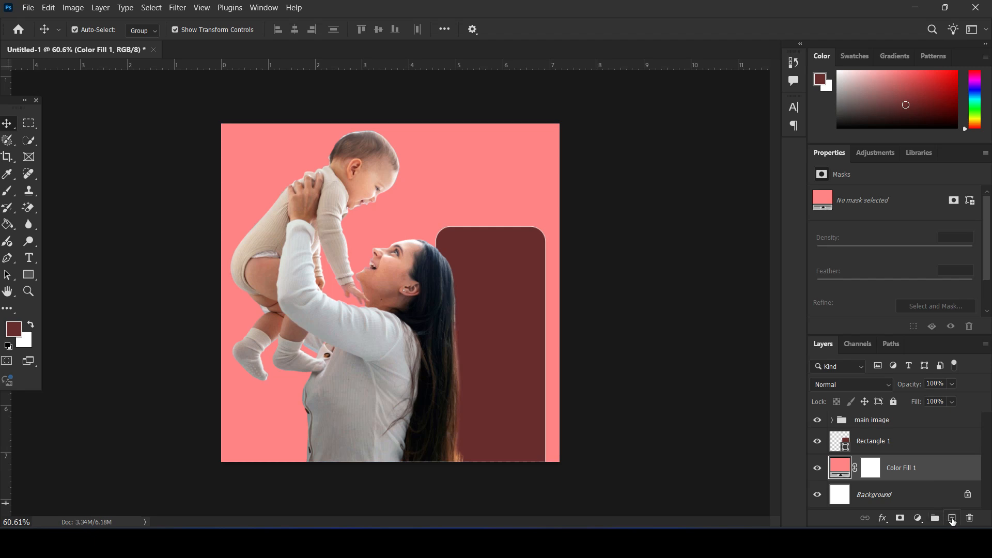
left_click(952, 519)
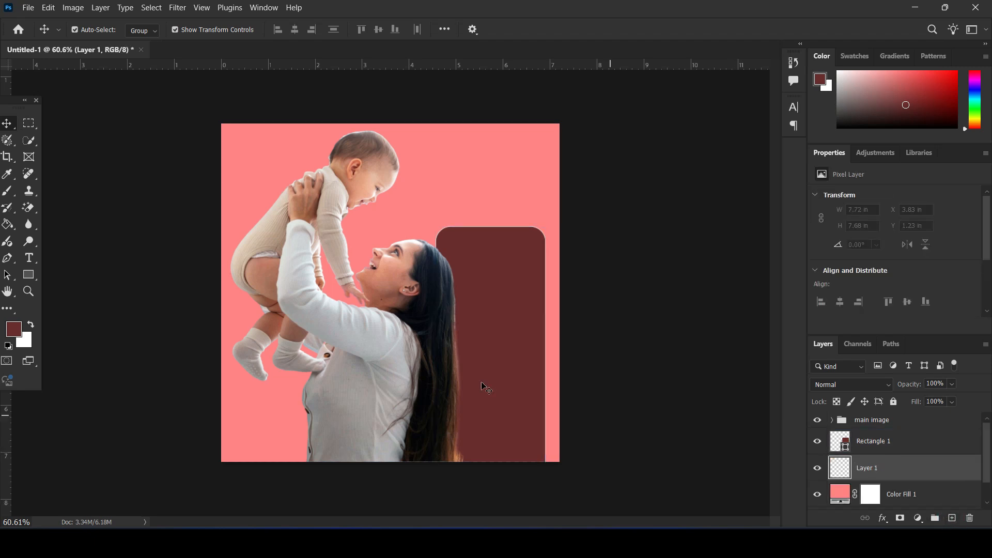
left_click(7, 191)
left_click(31, 324)
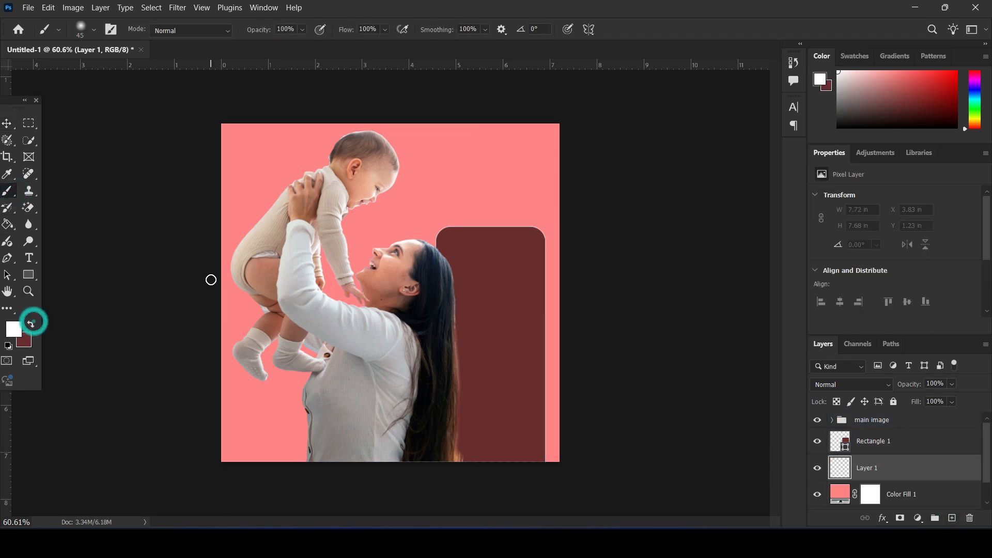
key("bracketright")
key("bracketright")
key("bracketright")
key("bracketright")
key("bracketright")
key("bracketright")
key("bracketright")
key("bracketright")
key("bracketright")
key("bracketright")
key("bracketright")
key("bracketright")
key("bracketright")
key("bracketright")
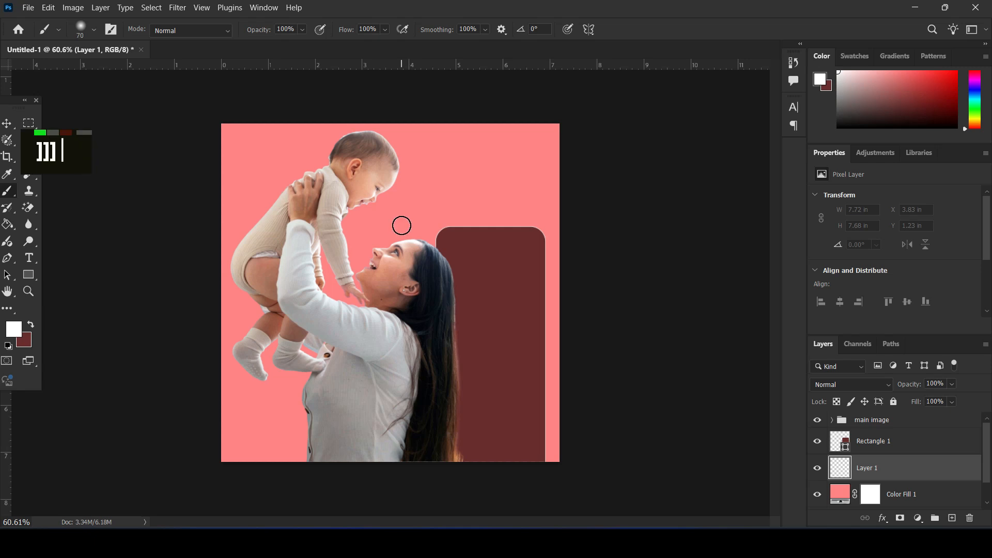
key("bracketright")
key("bracketright")
key("bracketright")
key("bracketright")
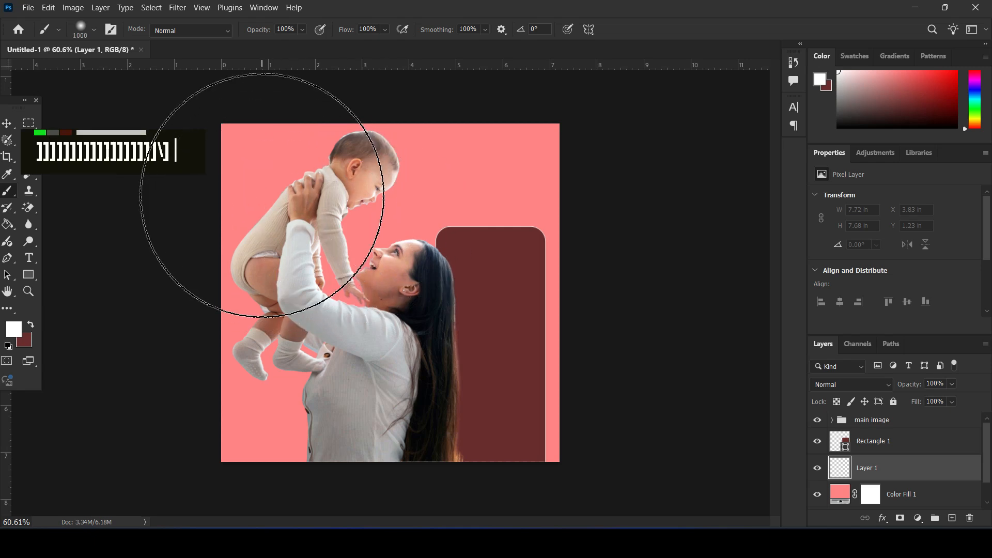
left_click(262, 195)
mouse_move(309, 169)
left_mouse_down()
mouse_move(229, 232)
mouse_move(218, 262)
mouse_move(252, 236)
mouse_move(276, 254)
mouse_move(250, 243)
mouse_move(260, 181)
left_mouse_up()
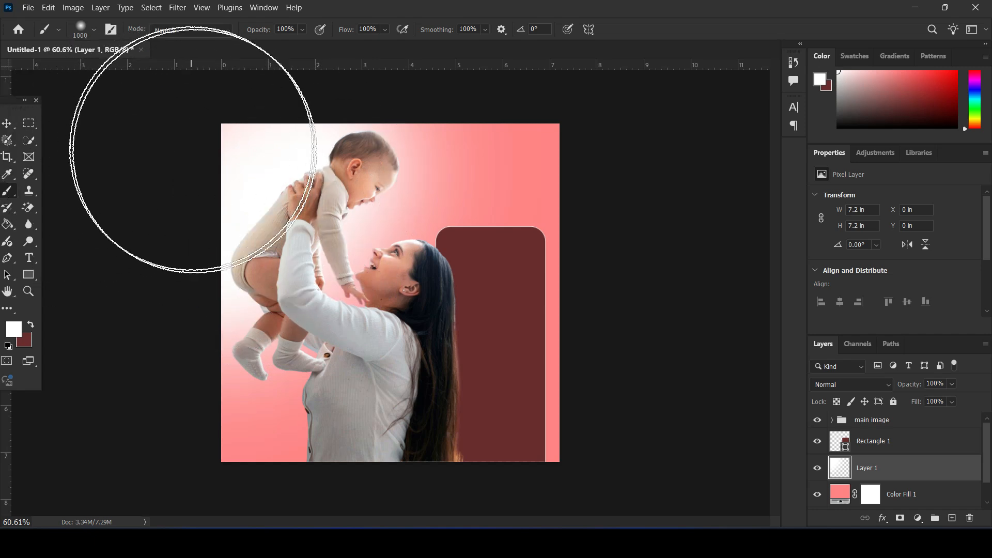
left_click(7, 123)
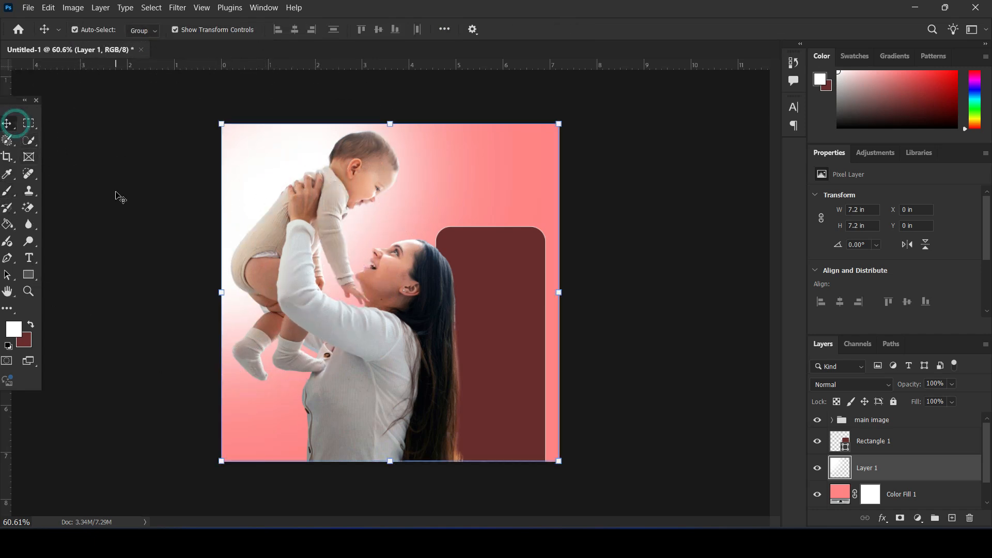
left_click(641, 247)
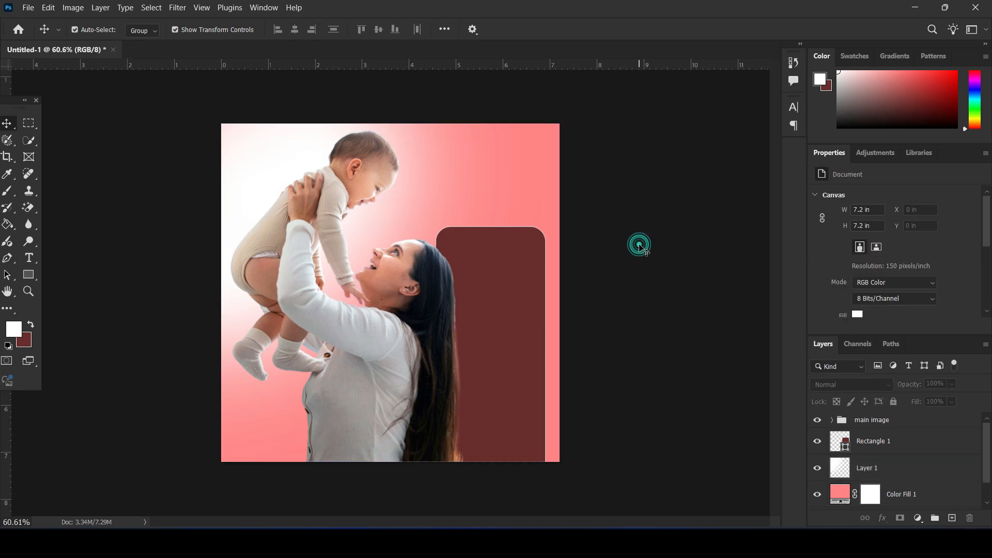
Step: Add a clipped Color Balance adjustment directly above the photo in the "main image" group, with midtones at Cyan-Red +3 and Magenta-Green -4
left_click(376, 301)
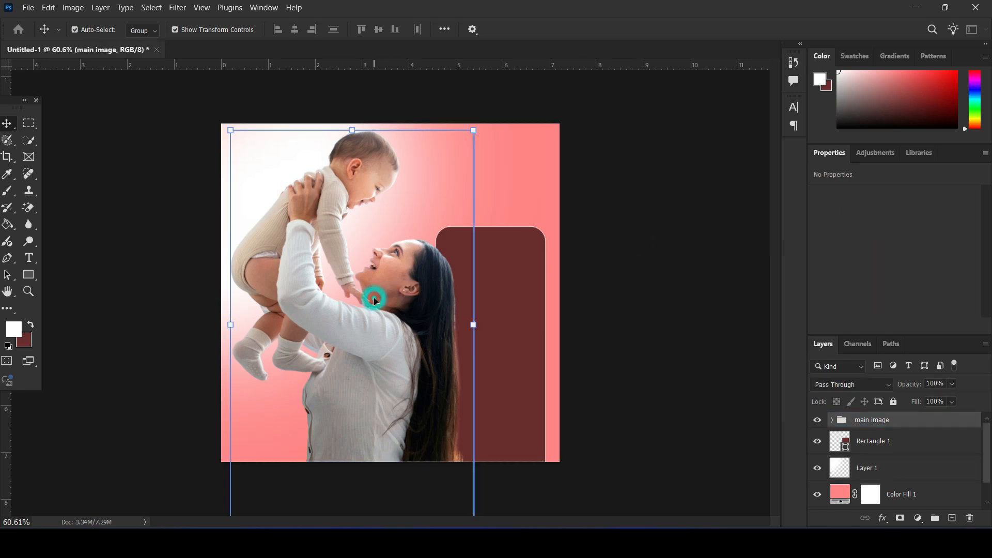
left_click(832, 421)
left_click(850, 494)
left_click(918, 518)
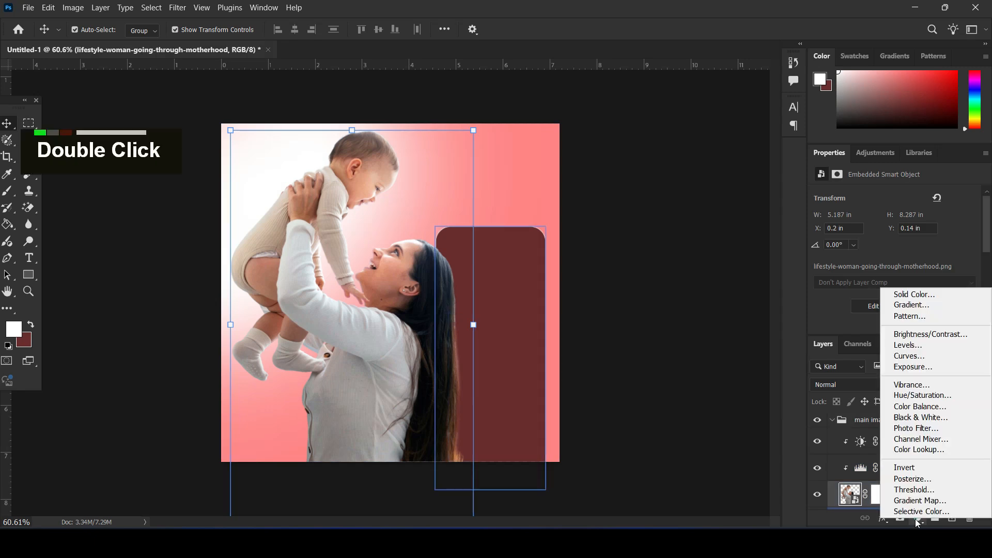
left_click(919, 407)
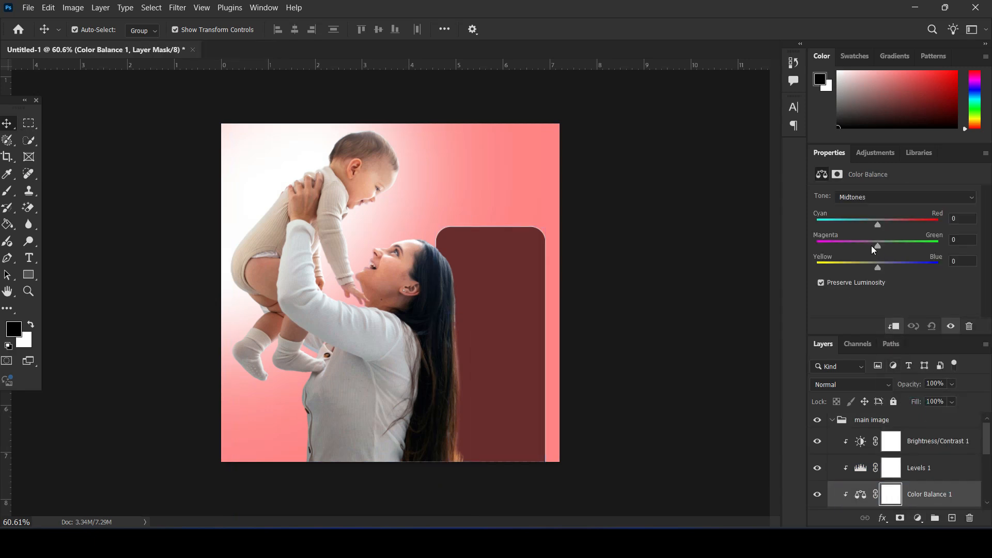
left_click_drag(878, 247, 880, 225)
left_click(660, 256)
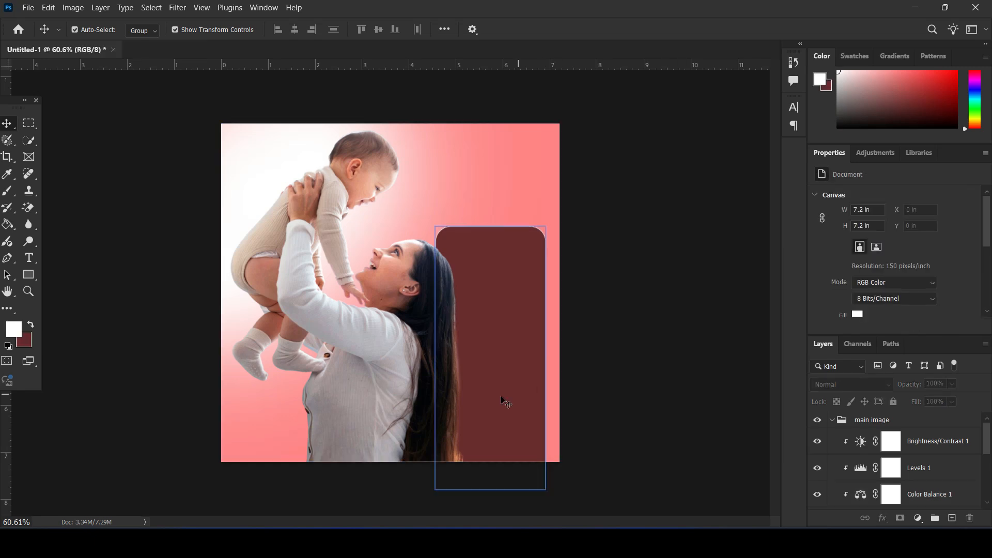
Step: Set the photo's Levels white point to 233 and its Brightness/Contrast brightness to 43
left_click(933, 468)
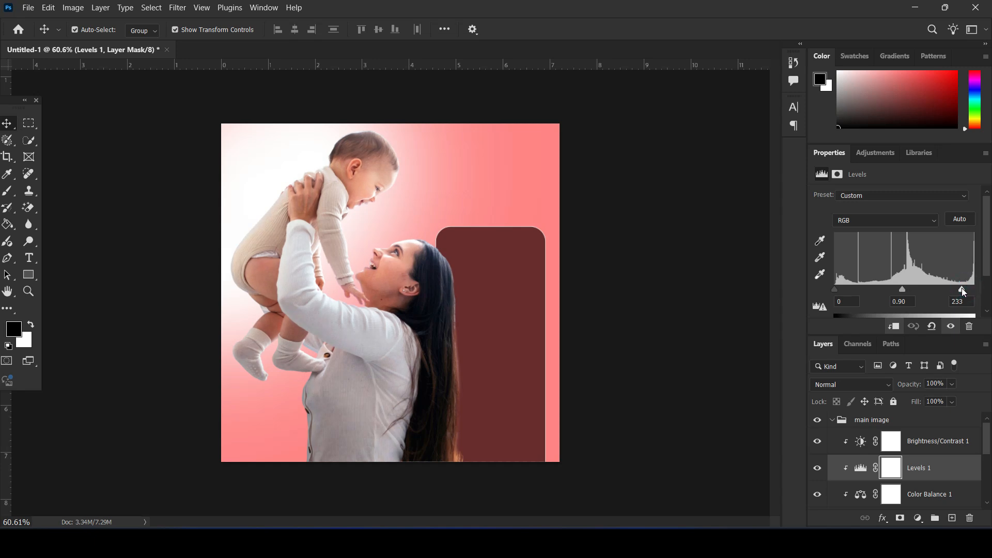
left_click(961, 495)
left_click(924, 443)
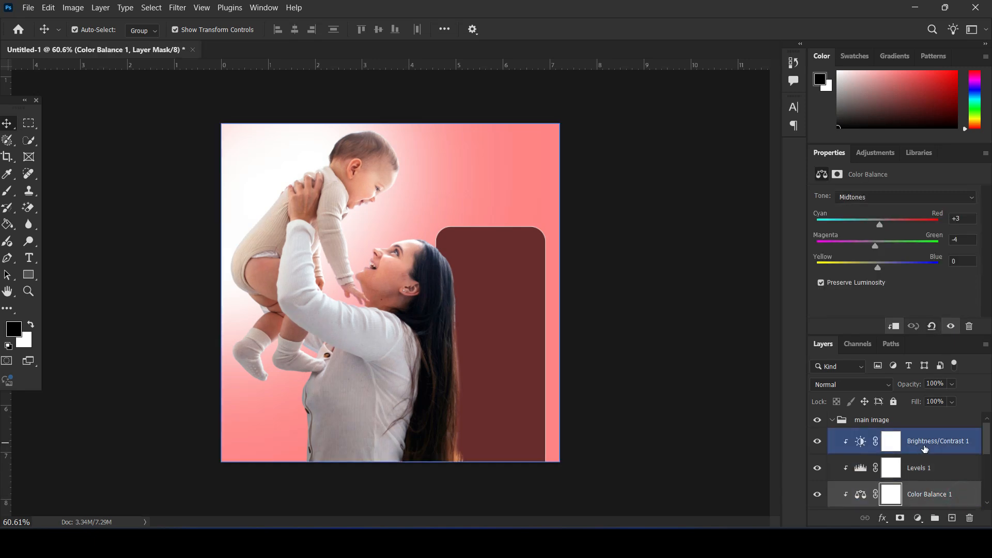
left_click_drag(914, 233, 916, 232)
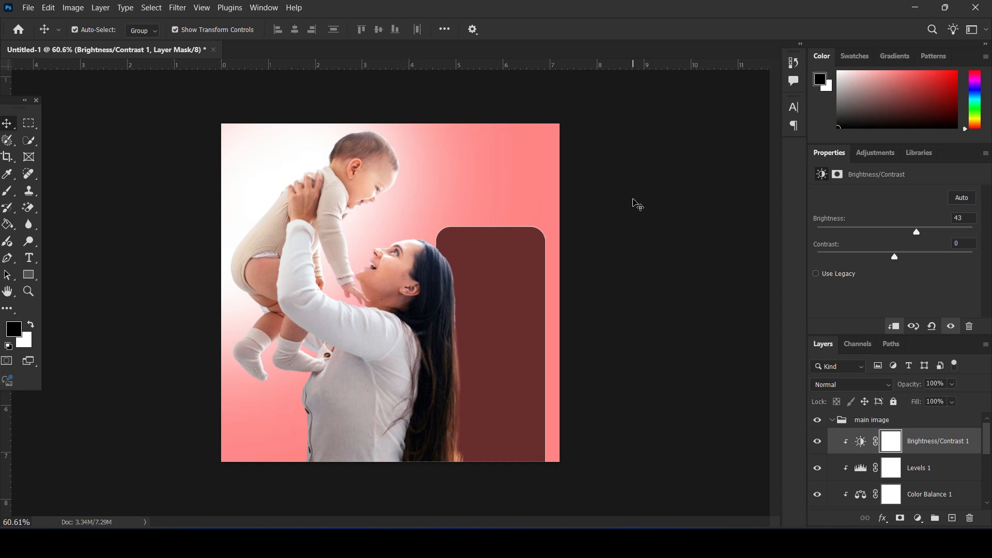
left_click(637, 203)
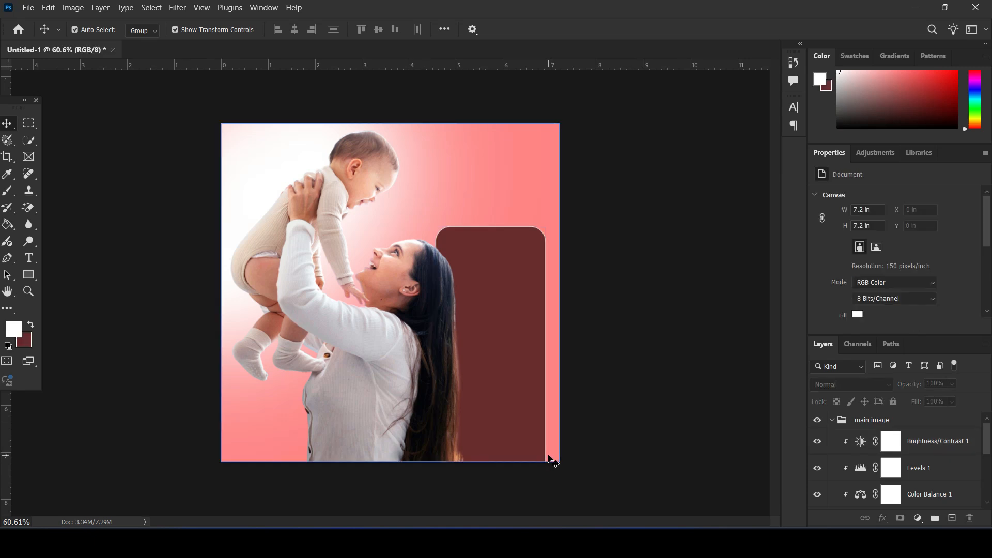
Step: Collapse the "main image" group, then group the white glow layer with the pink fill layer and name the group "BG"
left_click(832, 442)
left_click(836, 423)
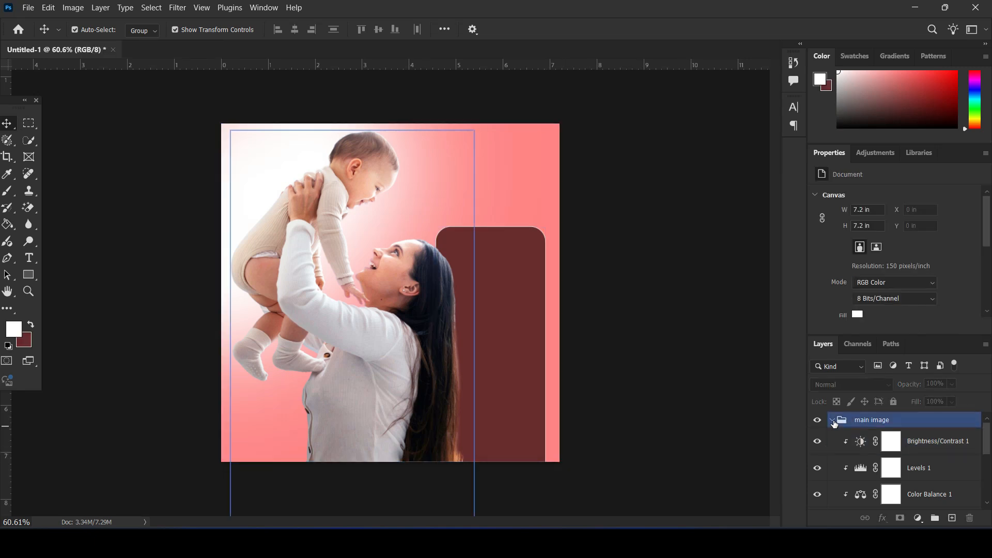
left_click(832, 419)
left_click(901, 481)
left_click(901, 441)
left_click(902, 495)
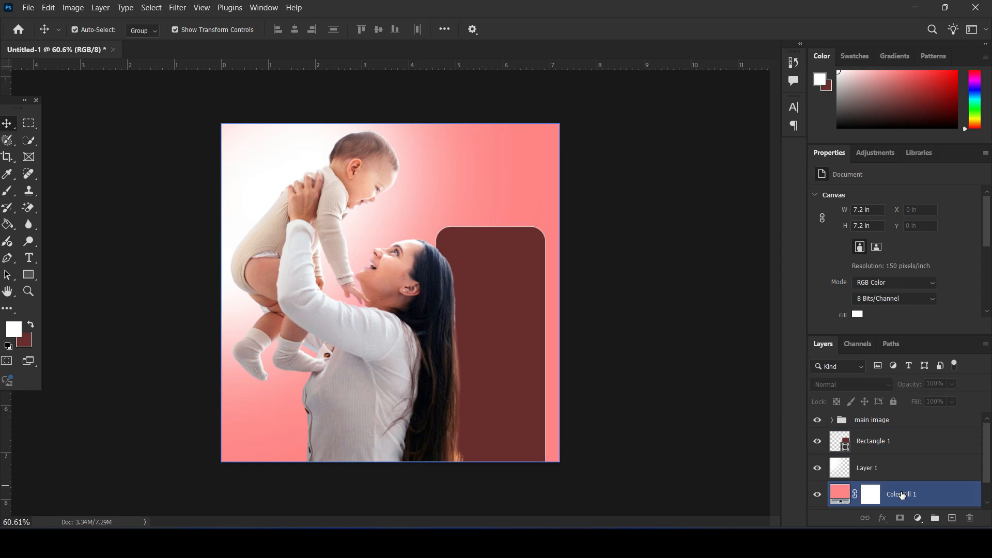
left_click(901, 467, "ctrl")
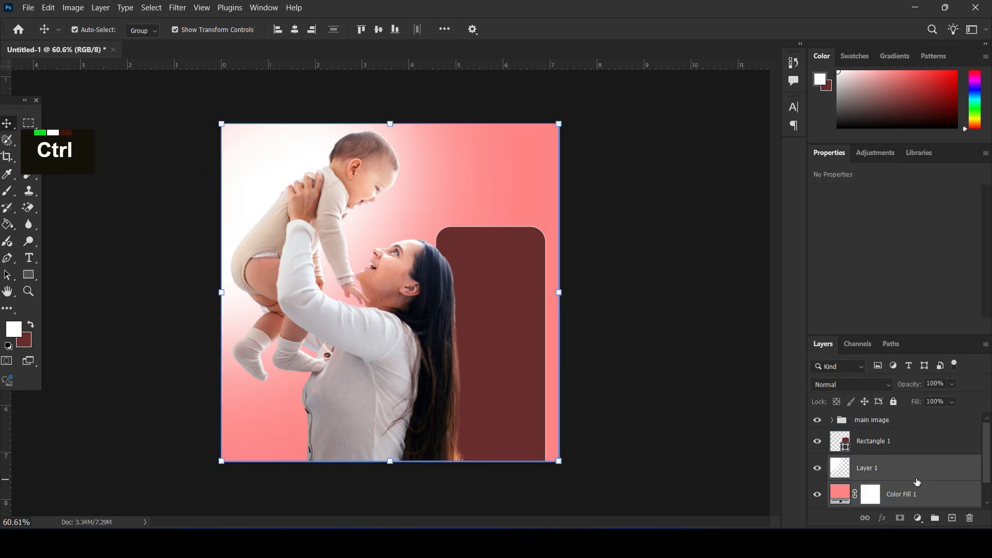
key("ctrl+g")
double_click(873, 467)
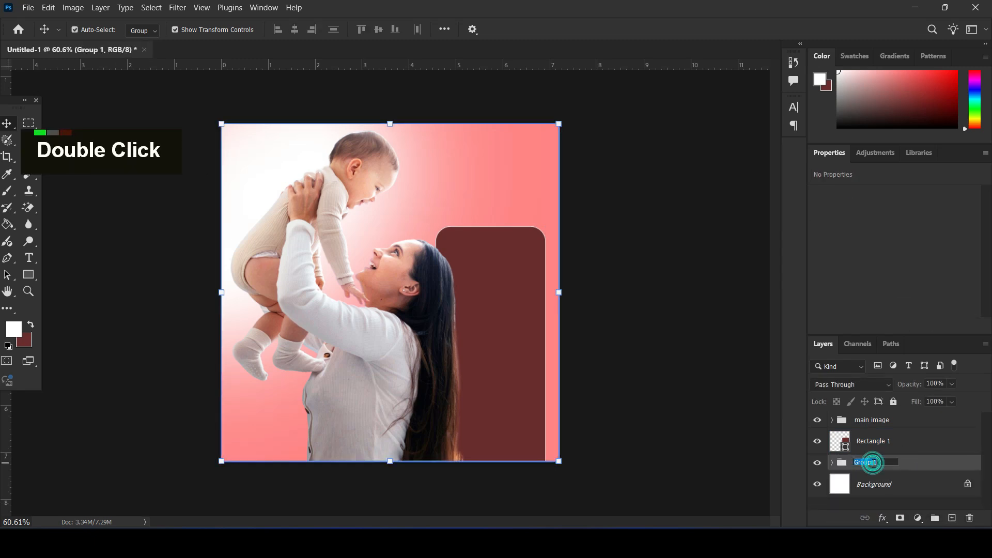
type("BG")
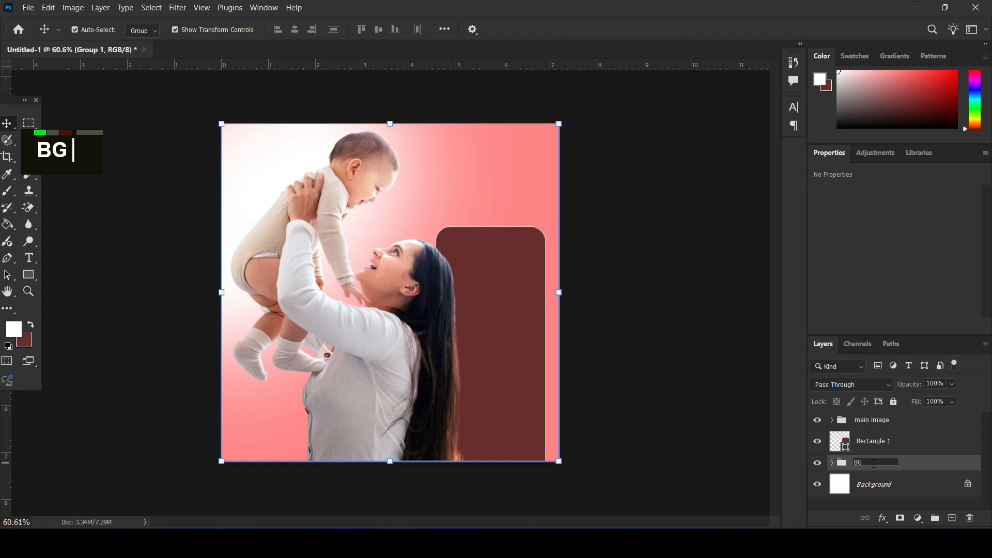
key("Return")
left_click(702, 362)
Step: Place the heart balloon image G03.jpg above the "main image" group and scale it to about 343%
left_click(872, 443)
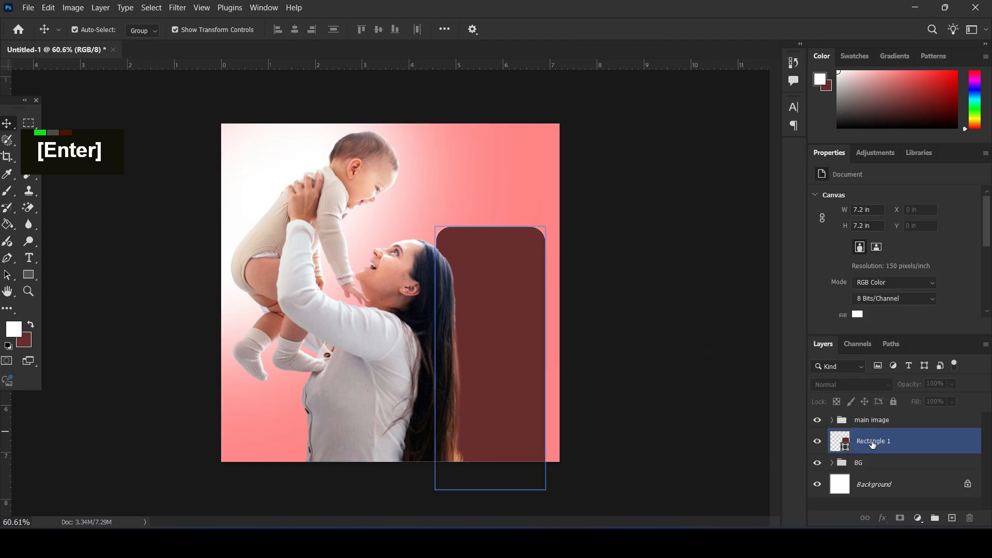
left_click(883, 465)
left_click(878, 419)
left_click(879, 441)
left_click(878, 419)
left_click(291, 528)
left_click_drag(434, 195, 393, 499)
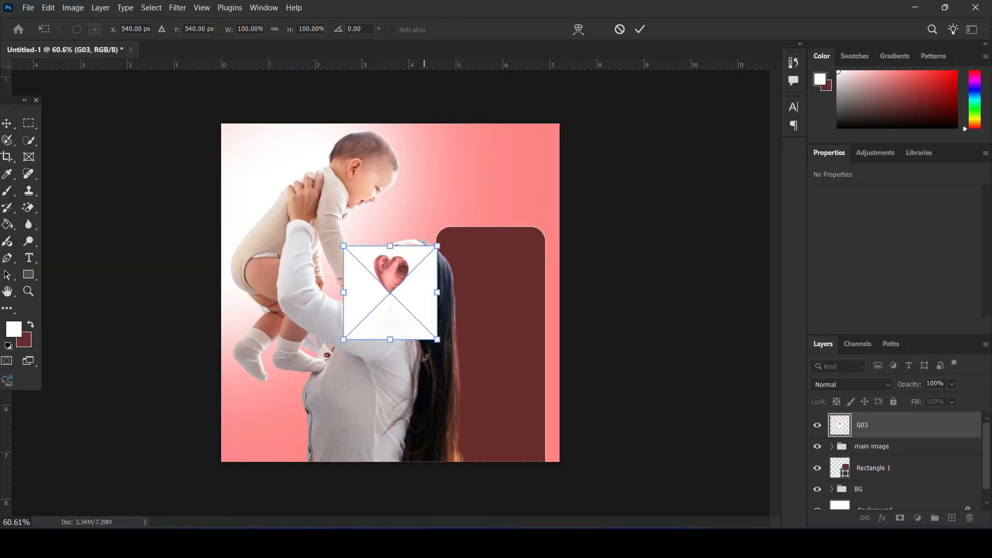
left_click_drag(436, 339, 552, 461)
left_click_drag(438, 258, 442, 273)
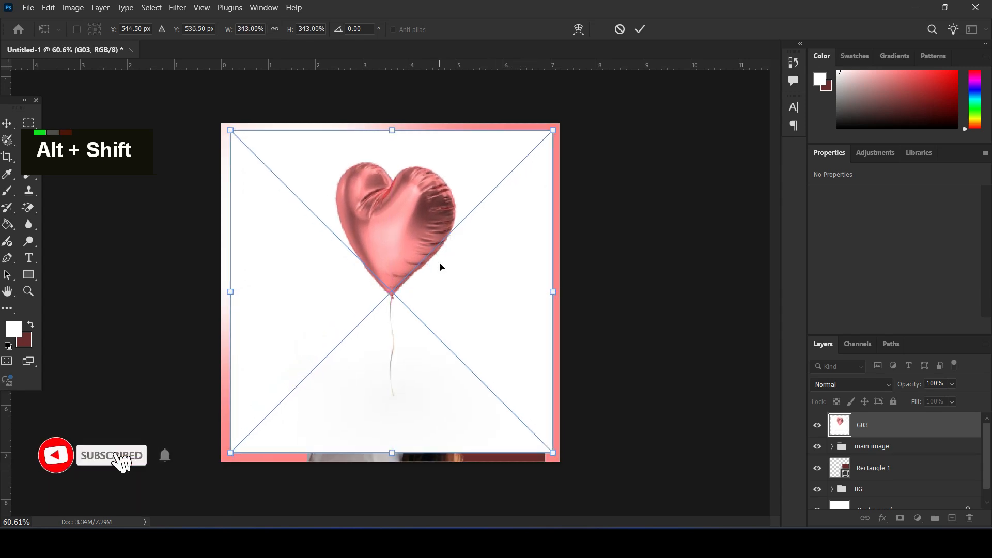
key("Return")
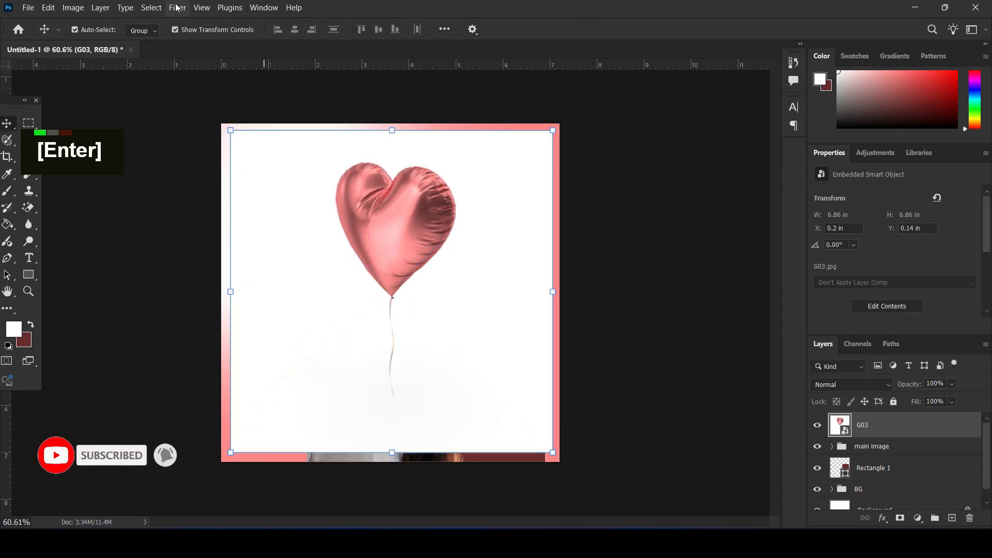
Step: Select the balloon as the subject, copy it to its own layer, and delete the G03 layer
left_click(151, 8)
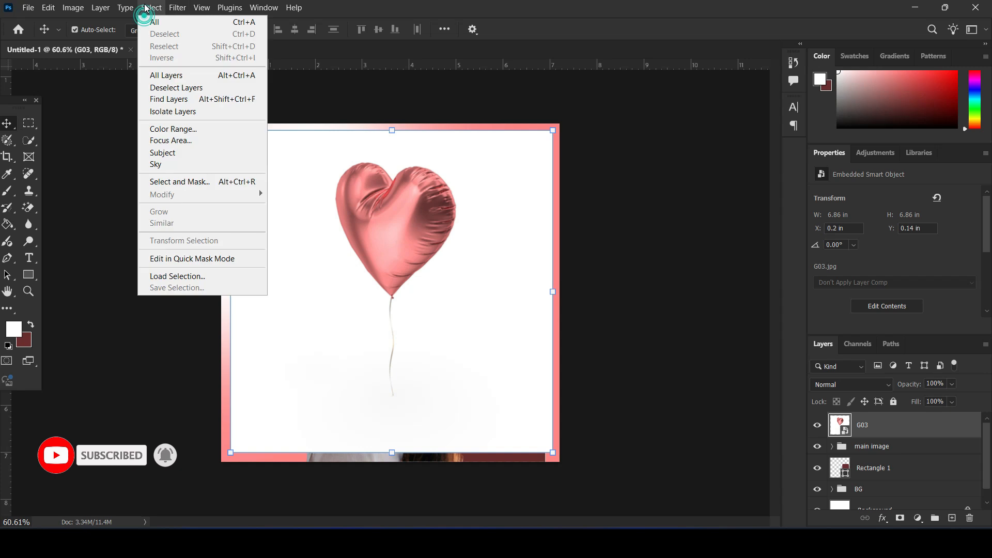
left_click(175, 154)
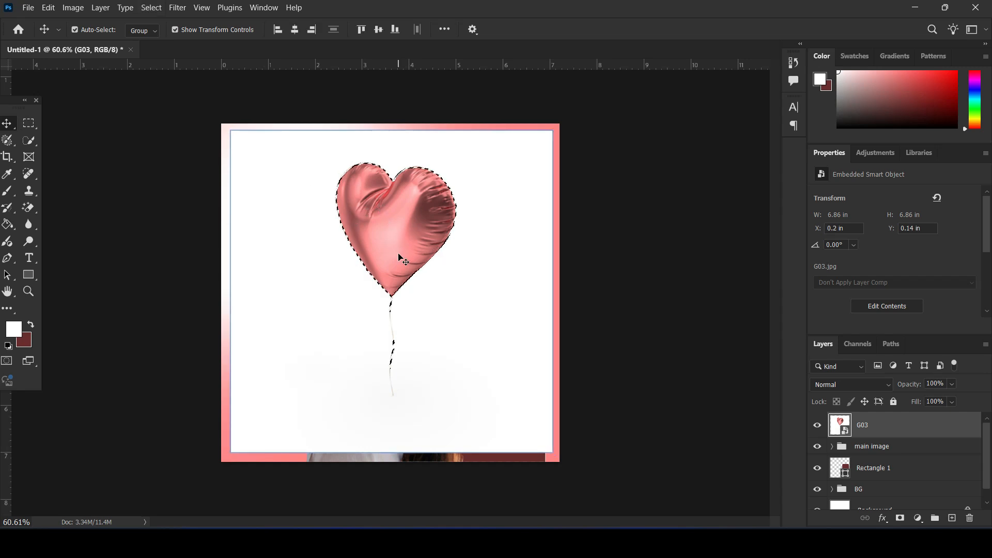
key("ctrl")
key("ctrl+j")
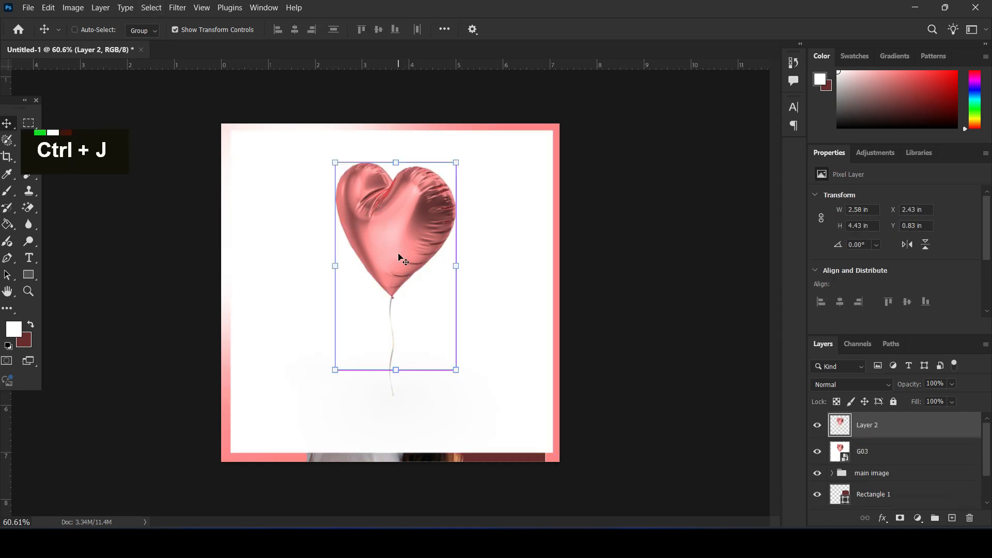
left_click(879, 451)
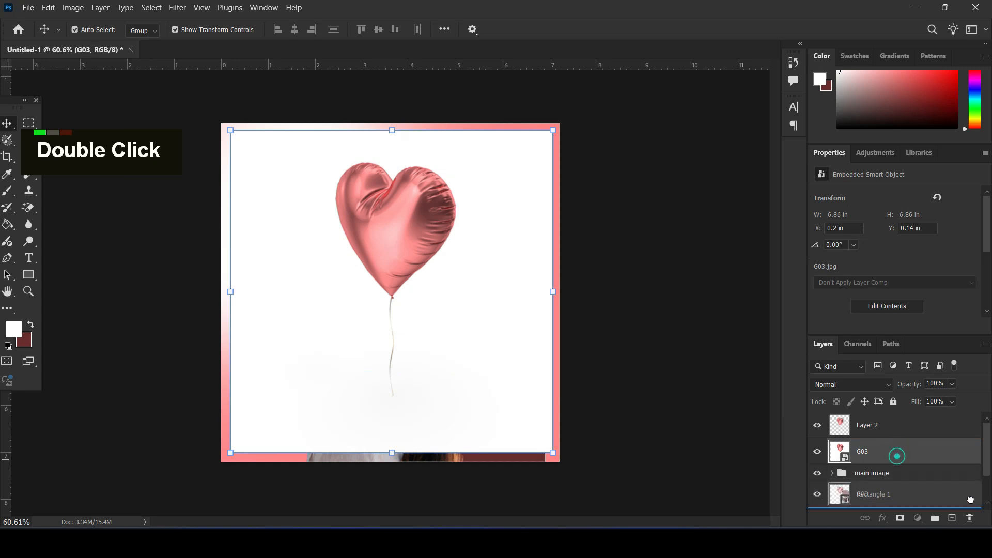
left_click_drag(894, 454, 970, 517)
Step: Move the balloon to the canvas's lower-left corner, scale it to about 161% and tilt it about 9° clockwise
left_click_drag(403, 237, 354, 398)
left_click_drag(390, 318, 438, 236)
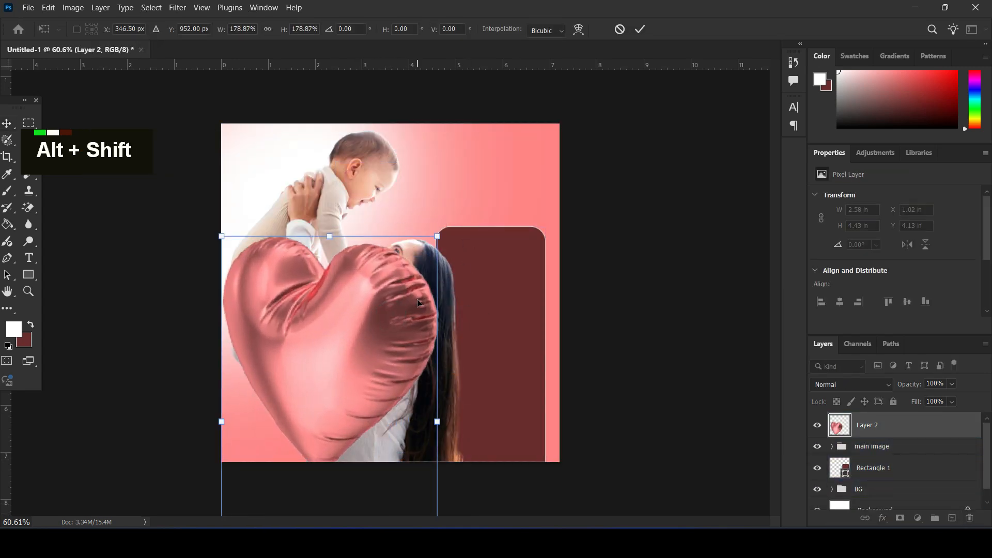
left_click_drag(407, 310, 370, 337)
left_click_drag(449, 230, 347, 389)
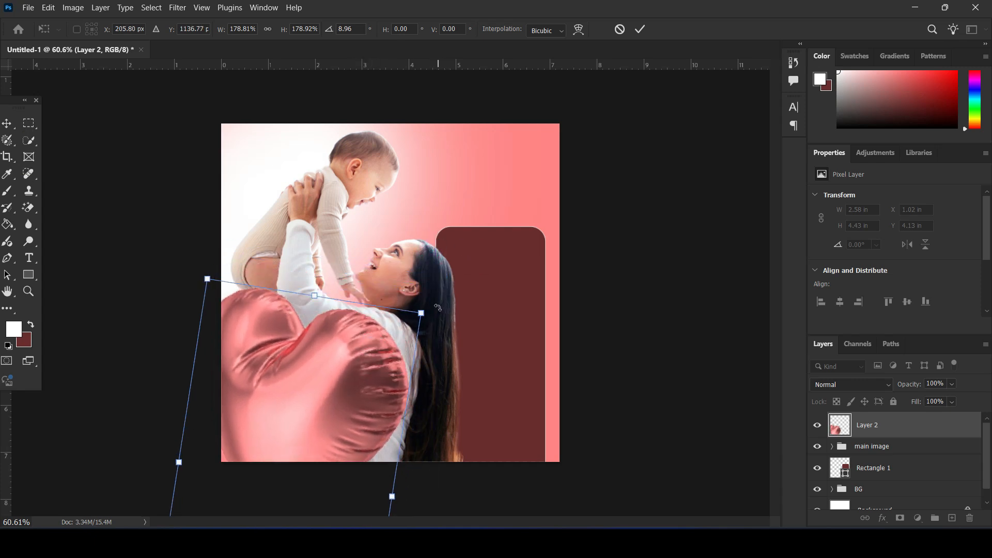
left_click_drag(421, 313, 410, 330)
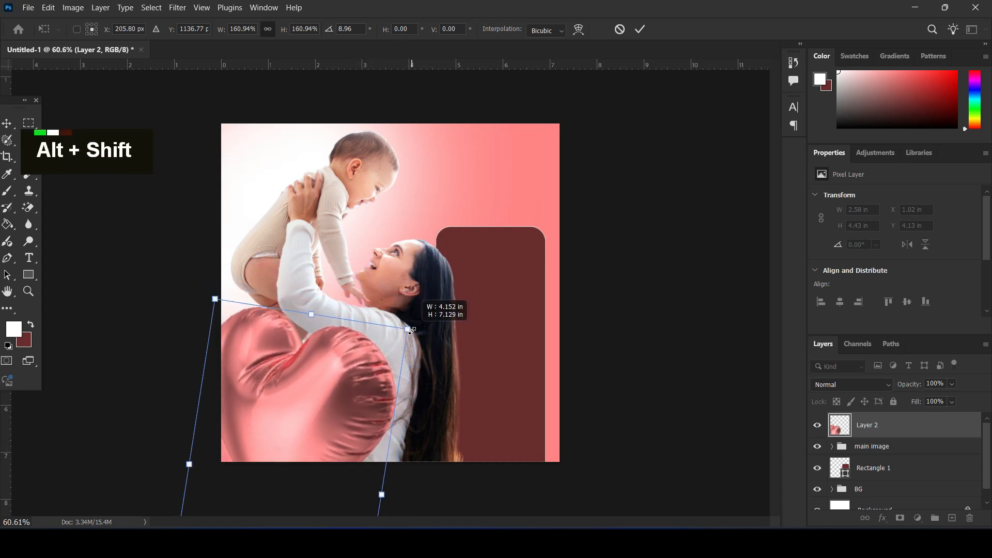
left_click_drag(347, 369, 362, 365)
left_click_drag(424, 323, 423, 324)
key("Return")
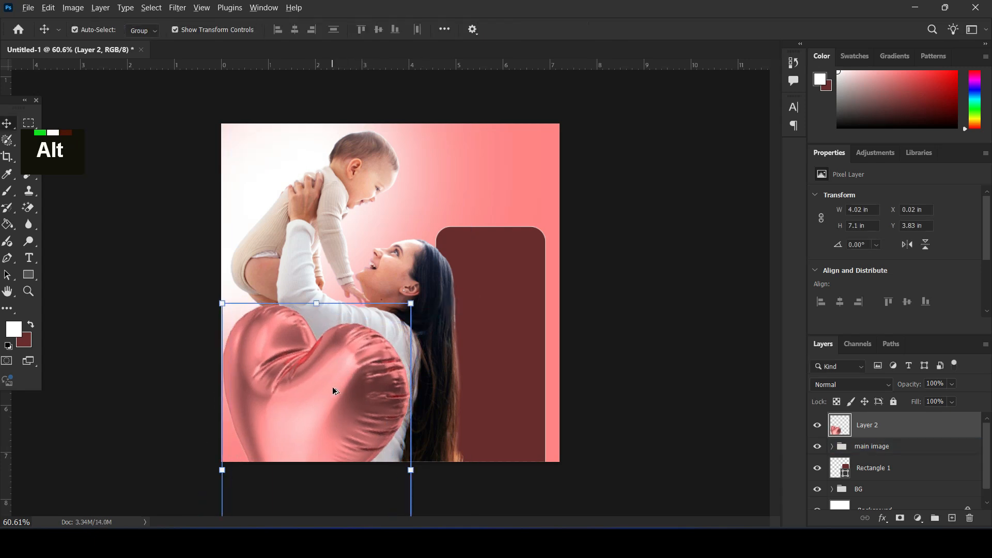
Step: Duplicate the balloon into the canvas's lower-right corner, scaled to about 69% and rotated about 26° counterclockwise
left_click_drag(333, 386, 463, 376)
left_click_drag(553, 288, 458, 300)
left_click_drag(441, 375, 522, 412)
key("Return")
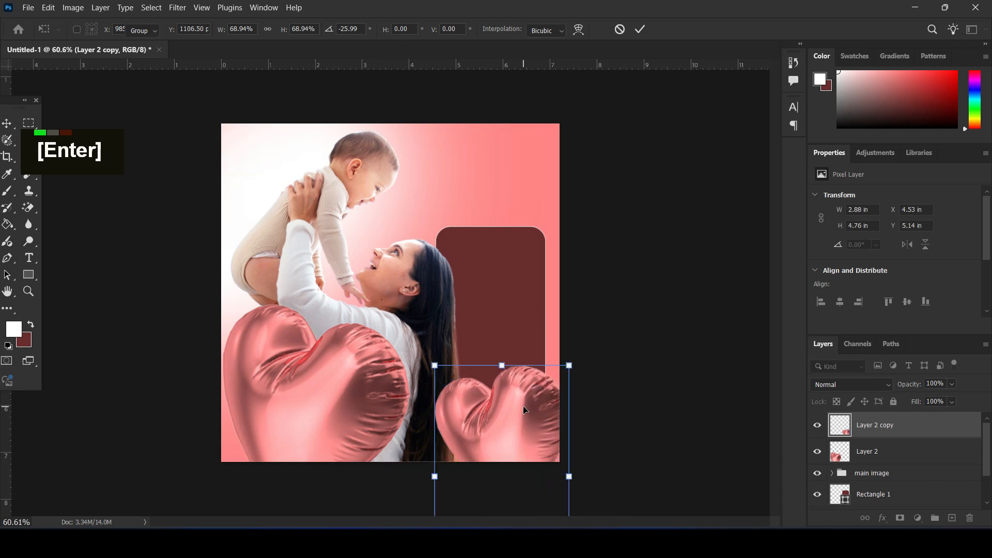
Step: Convert the Layer 2 copy and Layer 2 balloon layers to separate smart objects
right_click(938, 435)
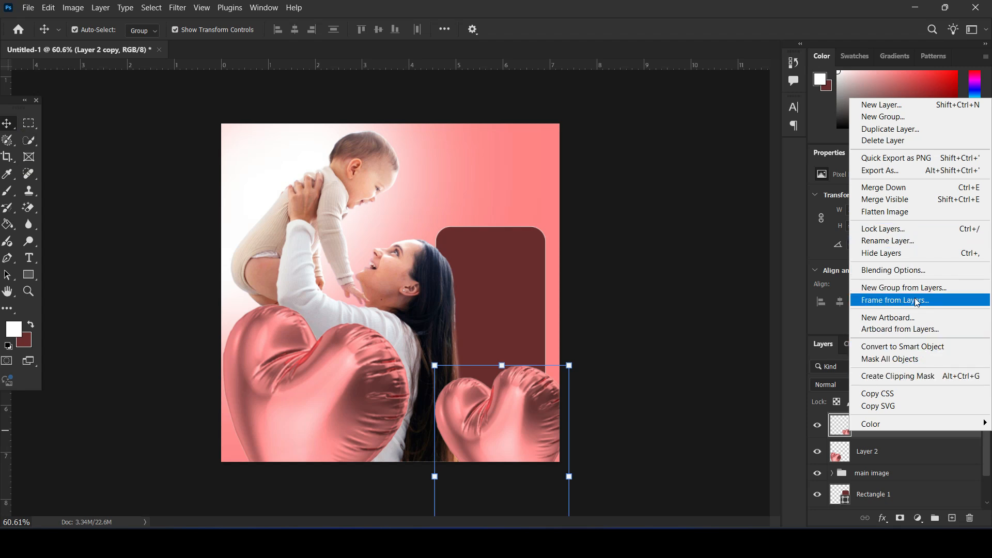
left_click(904, 346)
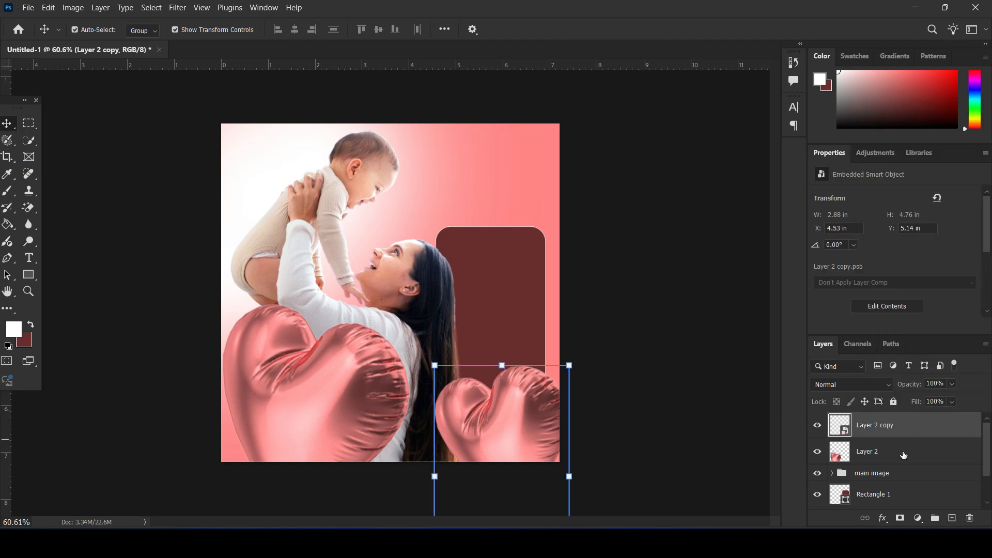
left_click(903, 451)
right_click(904, 451)
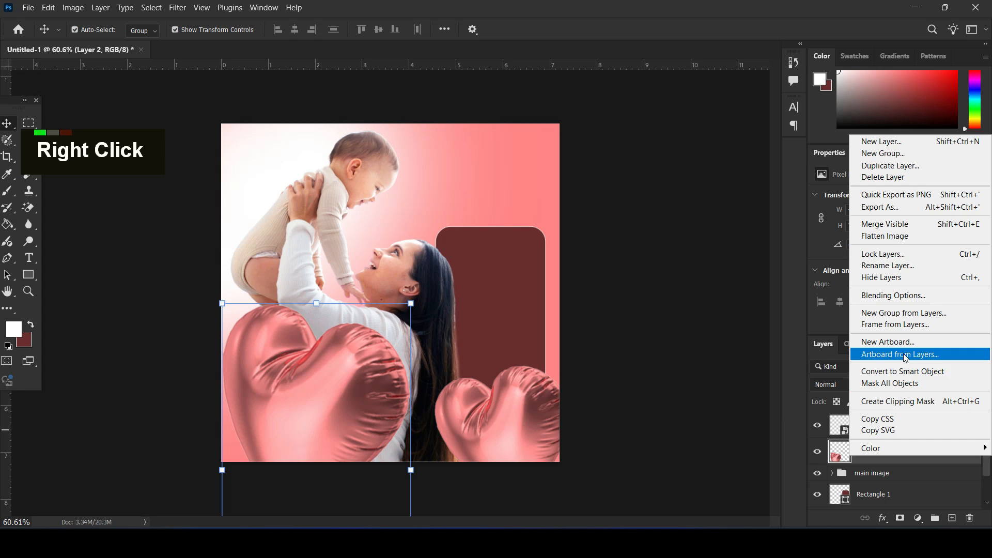
left_click(905, 372)
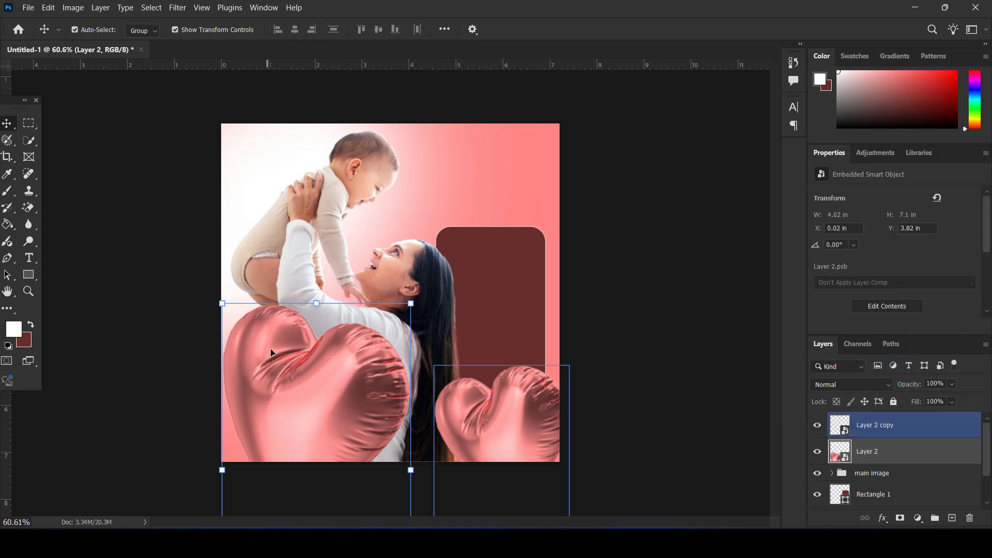
Step: Scale the large balloon to about 97%, rotate it to about 2.7° and reposition it against the canvas's left edge
left_click_drag(290, 379, 286, 381)
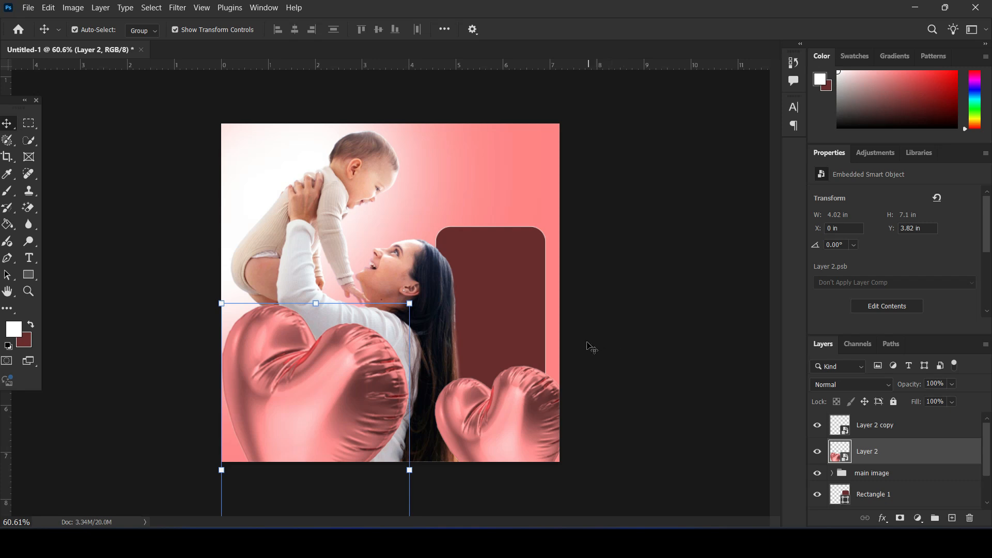
left_click(411, 304, "alt")
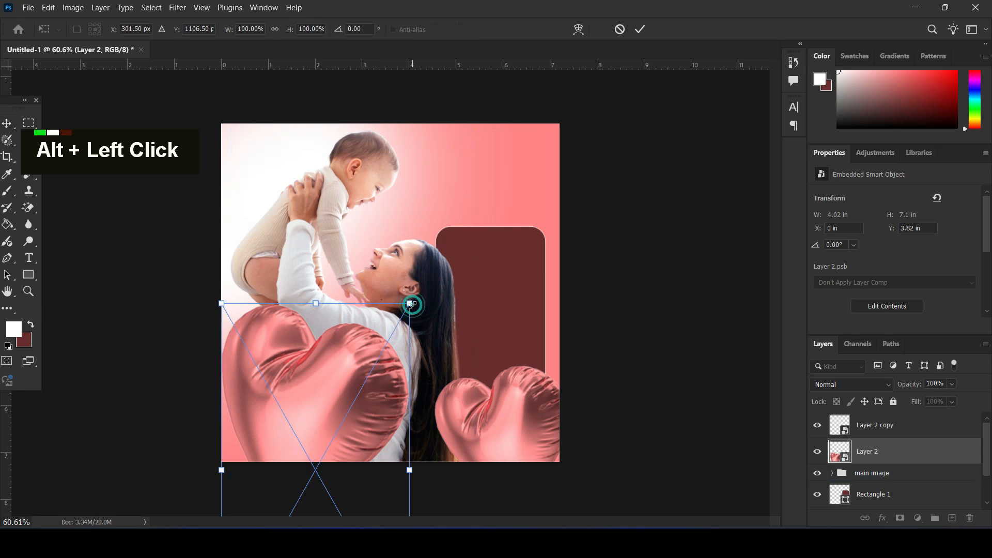
left_click_drag(410, 304, 399, 321)
left_click_drag(373, 374, 340, 398)
left_click_drag(401, 299, 405, 308)
left_click_drag(357, 378, 368, 367)
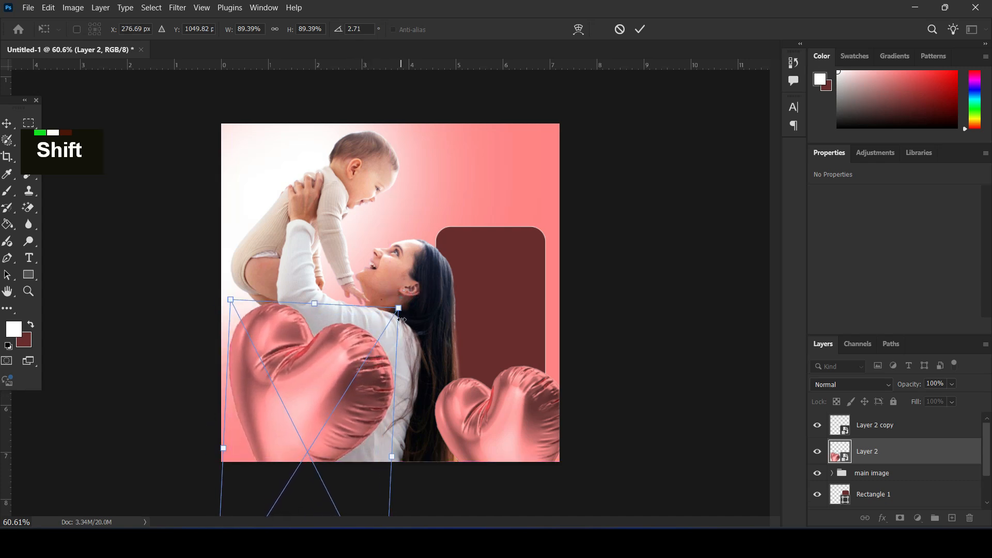
left_click_drag(402, 320, 408, 314)
left_click_drag(362, 372, 361, 380)
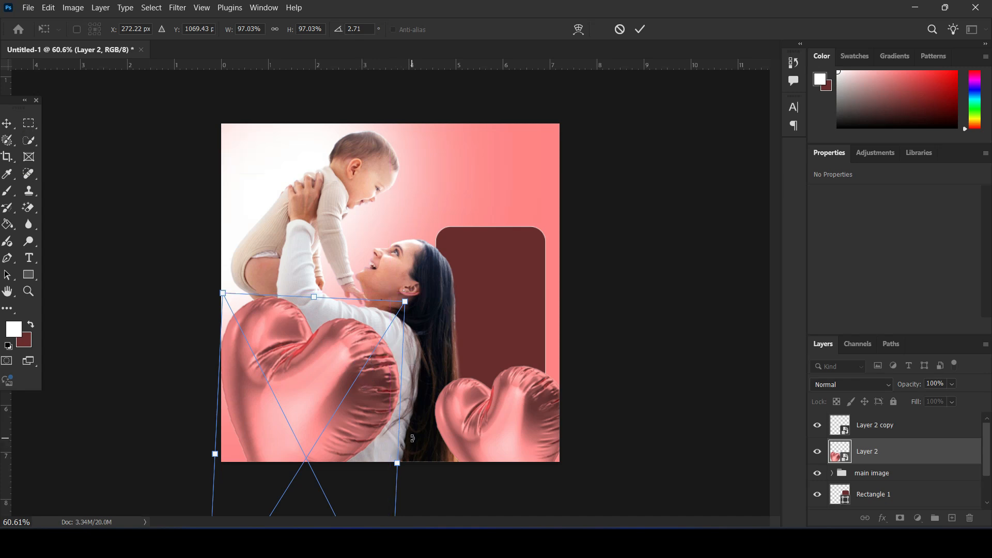
key("Return")
Step: Enlarge the "main image" group to about 109% and nudge it slightly to the left
left_click(871, 473)
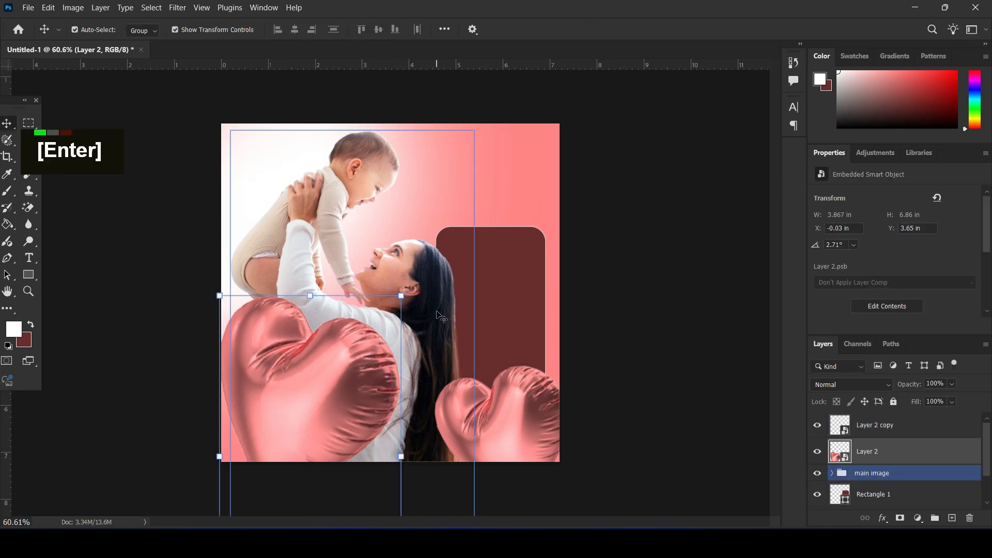
scroll(468, 455, "down", 2)
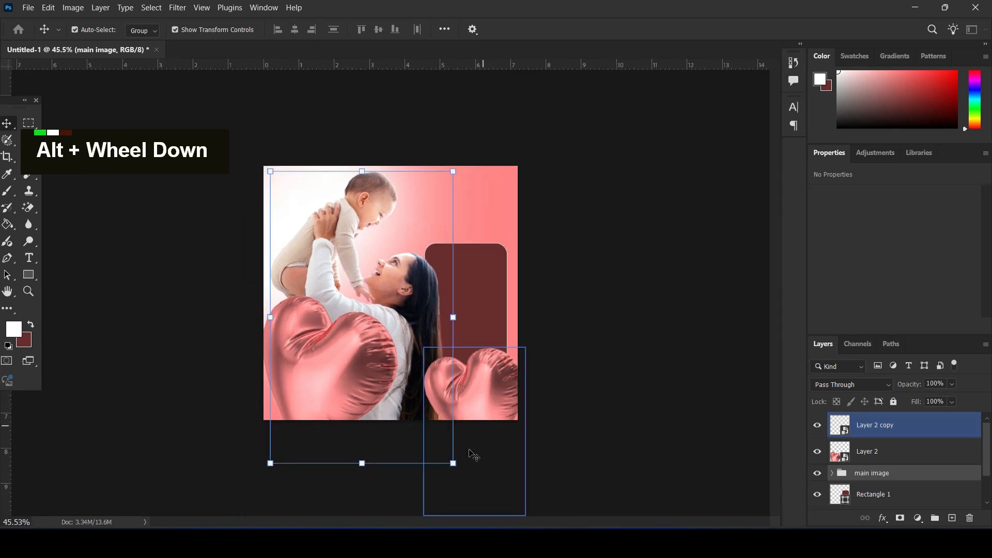
left_click_drag(453, 463, 470, 488)
key("shift+Left")
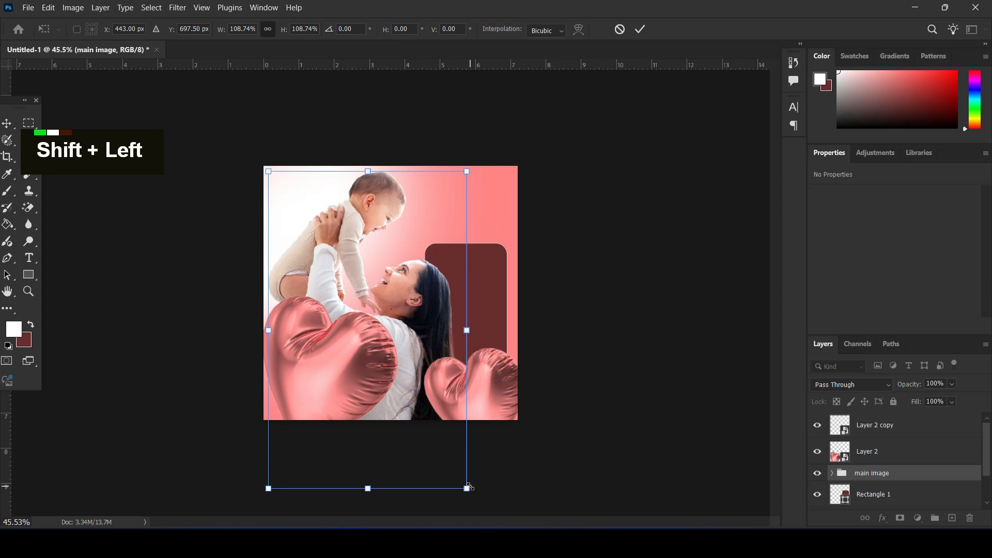
key("shift+Left")
key("Left")
key("Return")
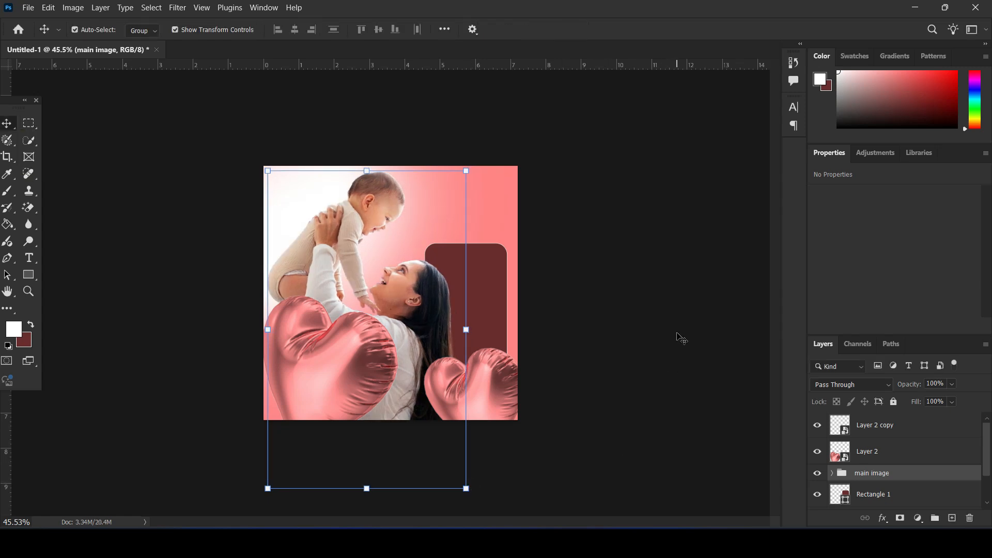
scroll(636, 361, "up", 1, "alt")
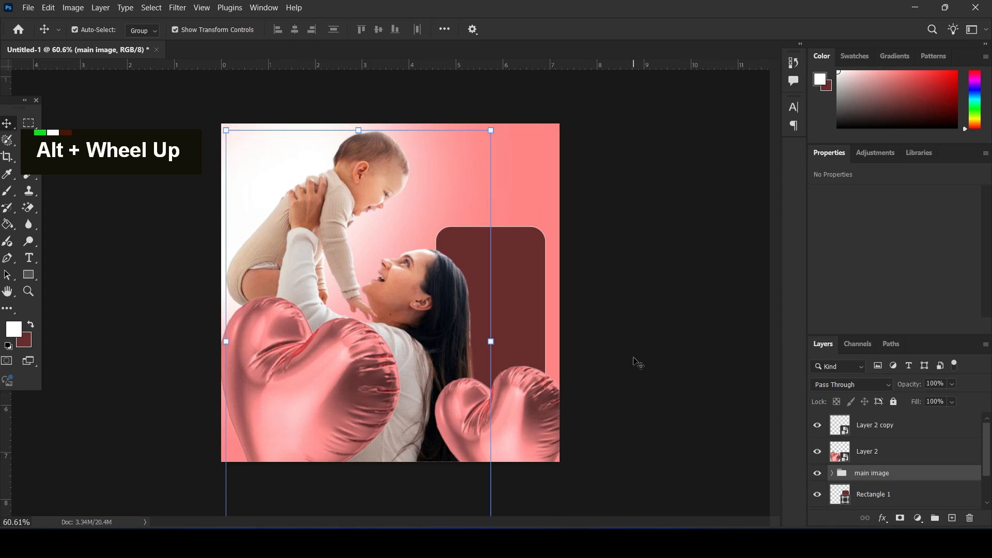
left_click(637, 362)
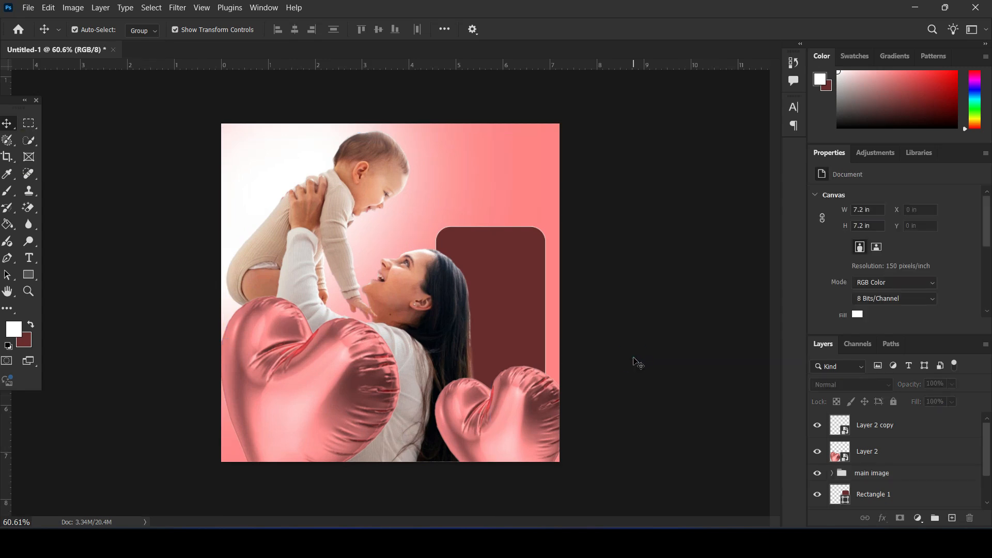
Step: Shift the large balloon slightly up and left and rotate it to about 4.4°
left_click(279, 385)
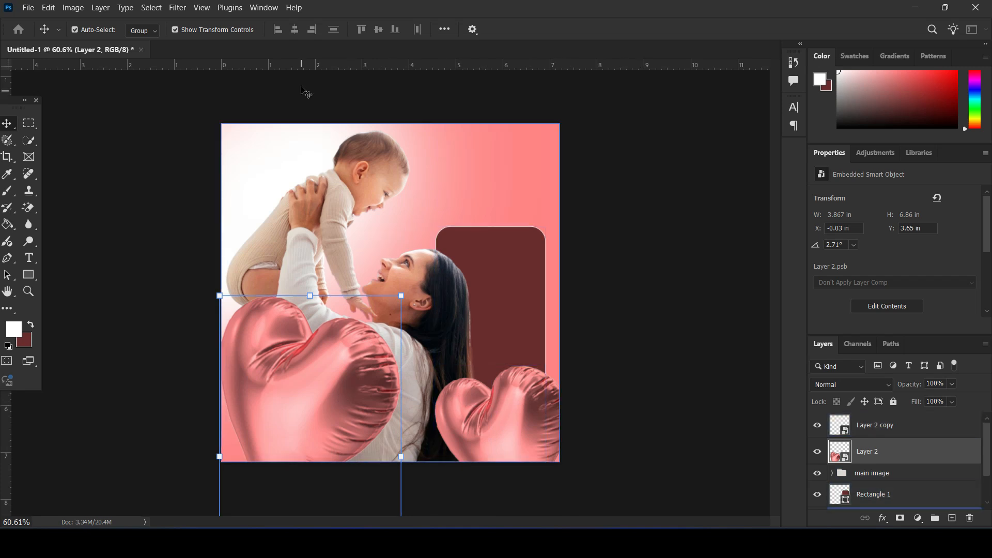
left_click_drag(284, 380, 282, 378)
left_click_drag(411, 284, 414, 289)
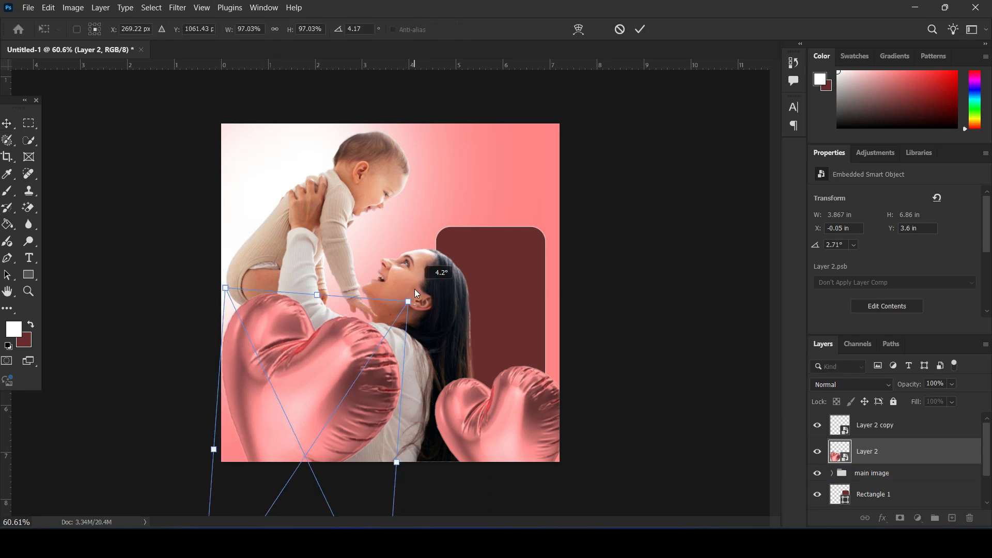
key("Return")
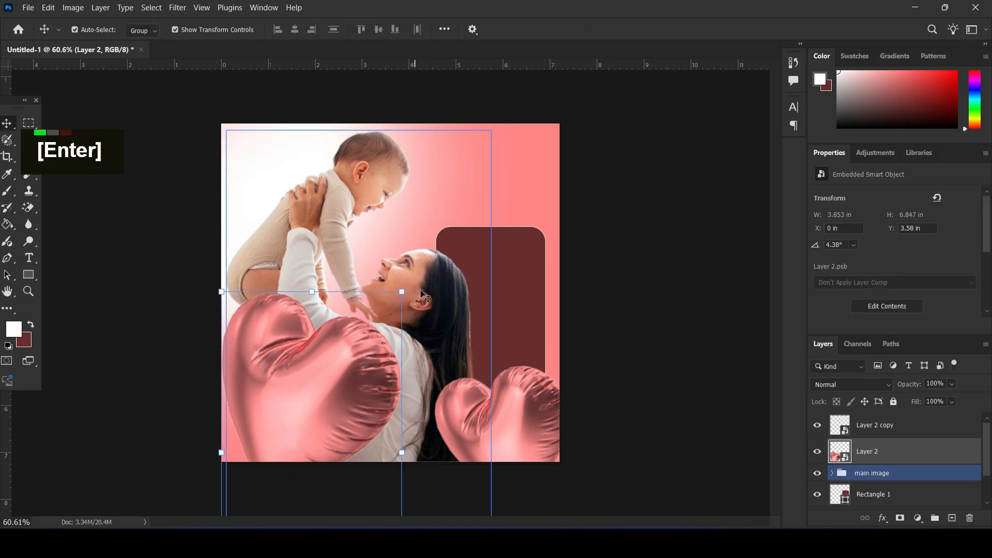
Step: Apply a Gaussian Blur with a 4.4-pixel radius to the large balloon
left_click(177, 8)
mouse_move(209, 191)
left_click(352, 236)
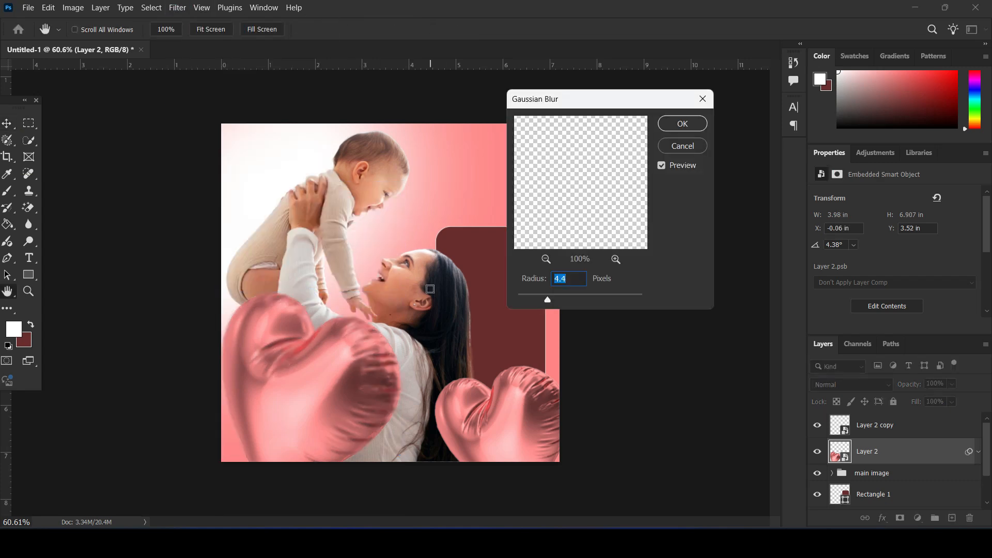
left_click(682, 124)
Step: Apply a Gaussian Blur to the smaller balloon in the canvas's lower-right corner
left_click(502, 437)
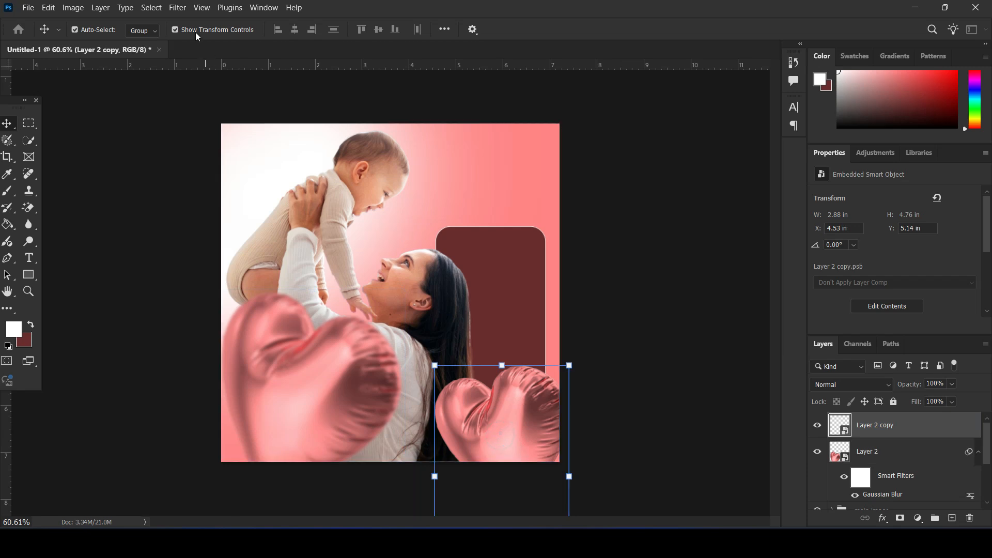
left_click(177, 8)
mouse_move(227, 188)
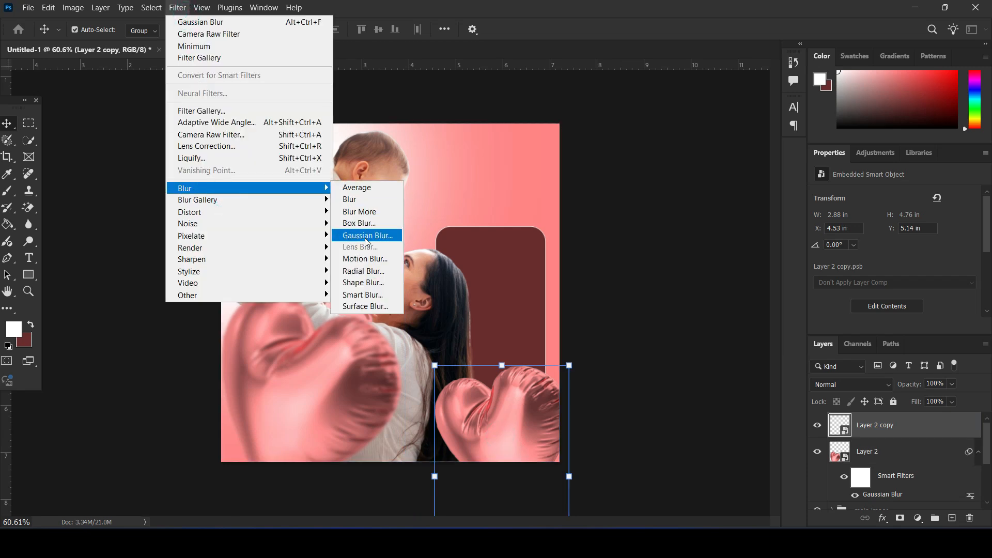
left_click(368, 236)
left_click(688, 125)
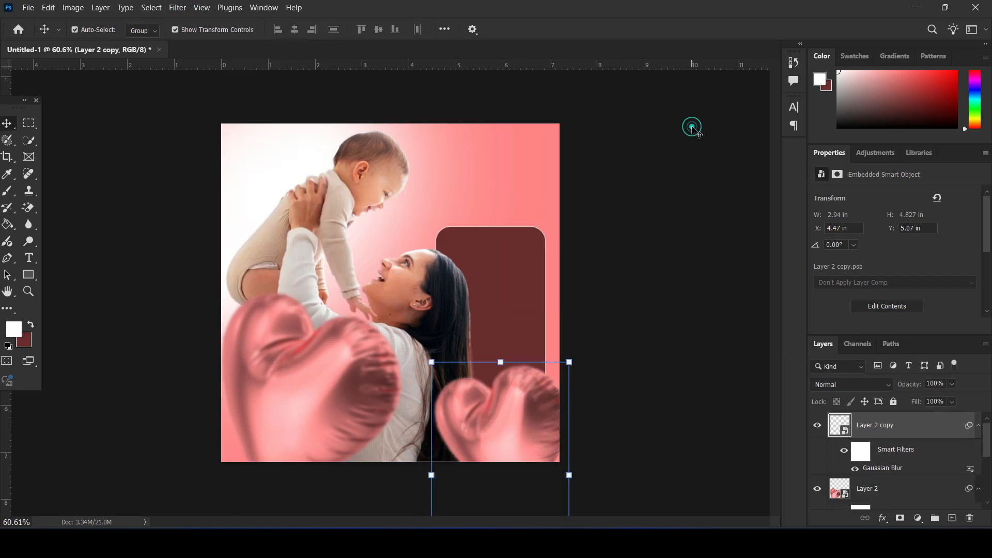
left_click(600, 310)
Step: On the mother-and-baby photo's layer mask, paint out the fringe along the back of the mother's hair with a black 25-pixel brush
left_click(450, 304)
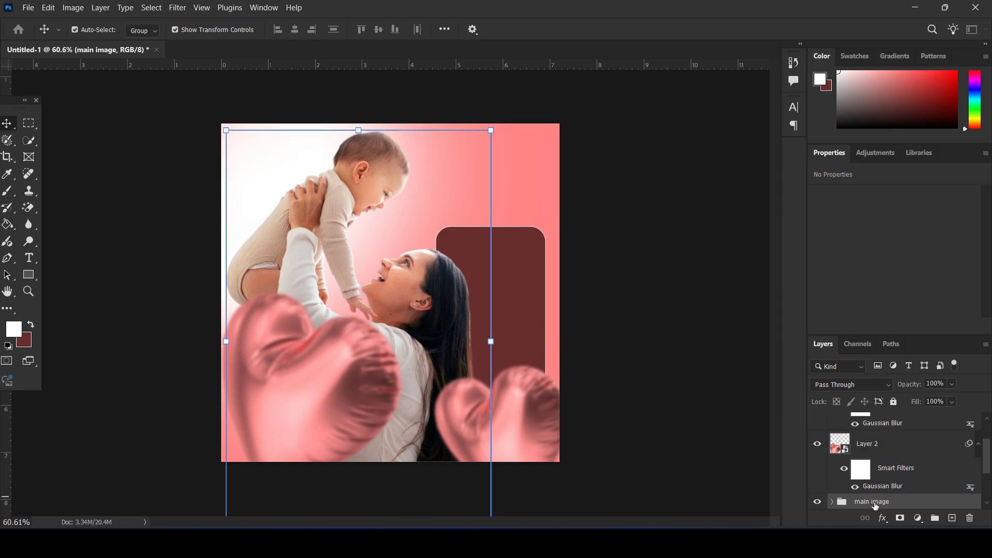
left_click(833, 502)
scroll(878, 465, "down", 3)
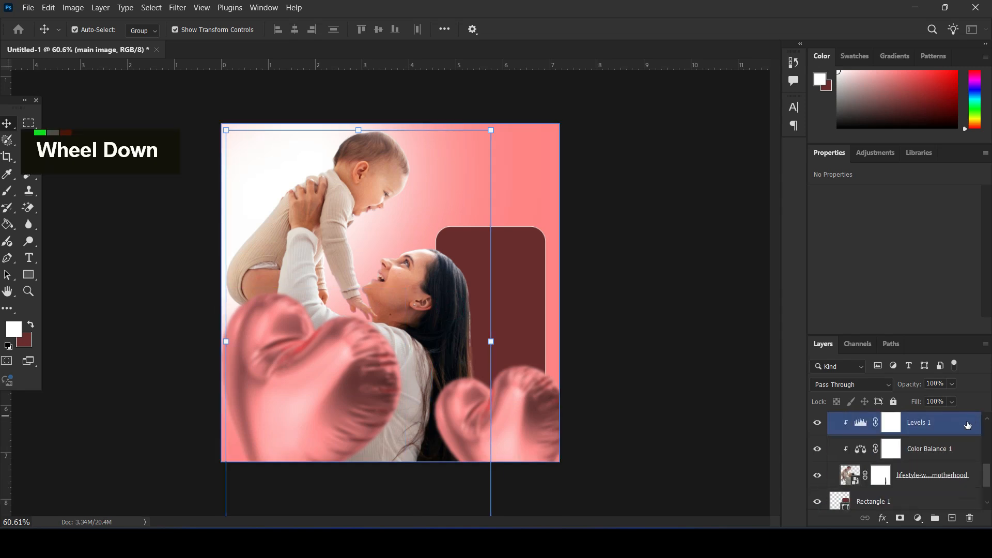
left_click(882, 478)
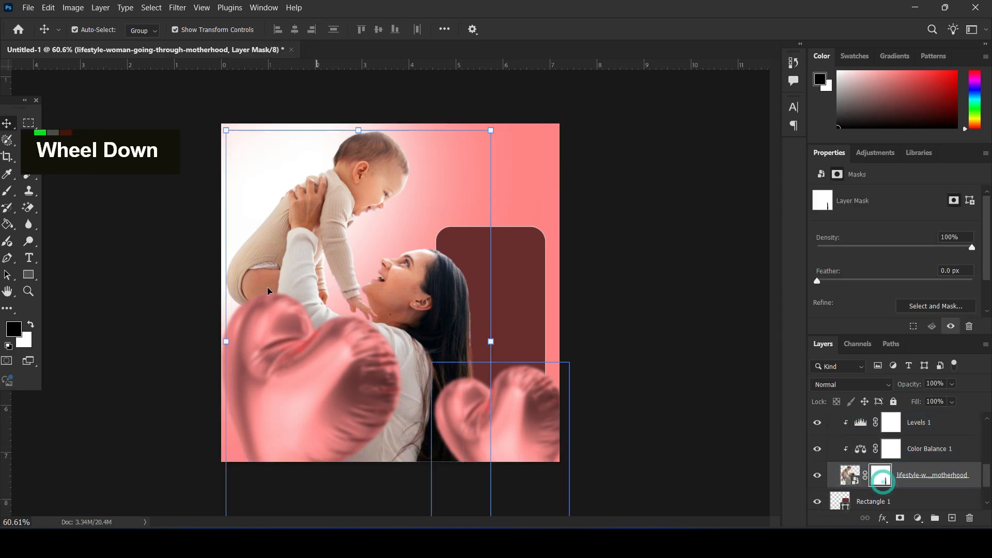
left_click(10, 194)
scroll(471, 259, "up", 3)
key("bracketleft")
key("bracketleft")
key("bracketleft")
key("bracketleft")
key("bracketleft")
key("bracketleft")
key("bracketleft")
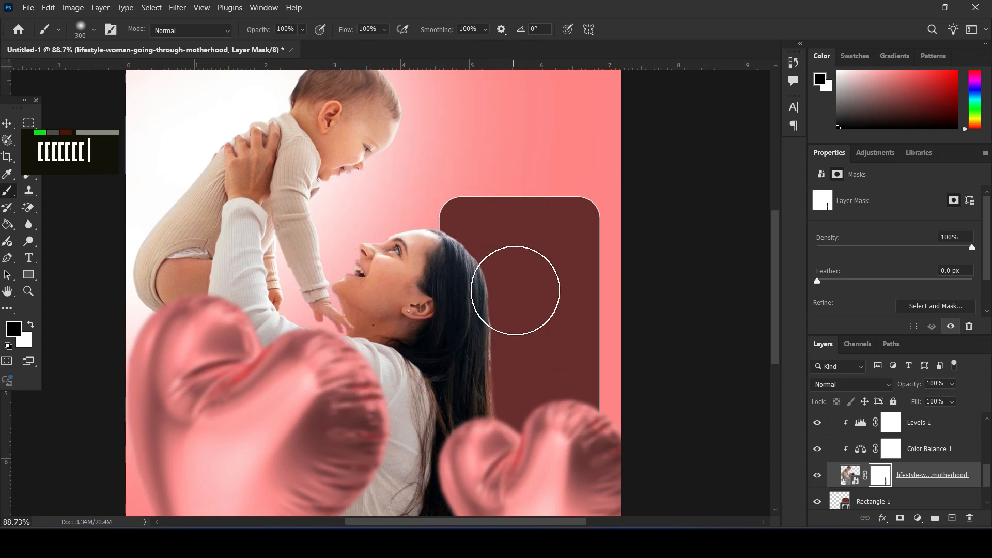
key("bracketleft")
key("bracketleft")
key("bracketleft")
key("bracketleft")
key("bracketleft")
key("bracketleft")
key("bracketleft")
key("bracketleft")
key("bracketleft")
key("bracketleft")
key("bracketleft")
key("bracketleft")
key("bracketleft")
key("bracketleft")
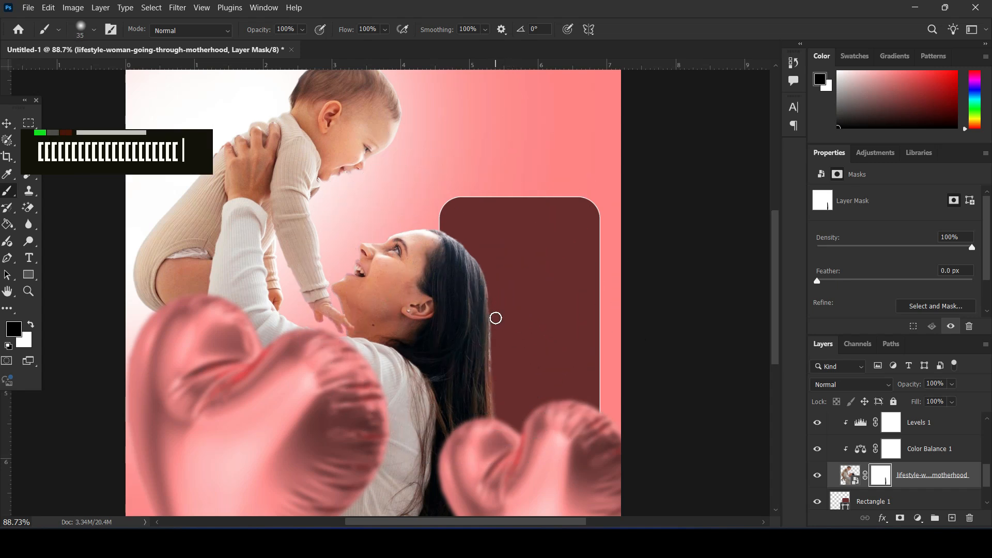
key("bracketleft")
key("bracketleft")
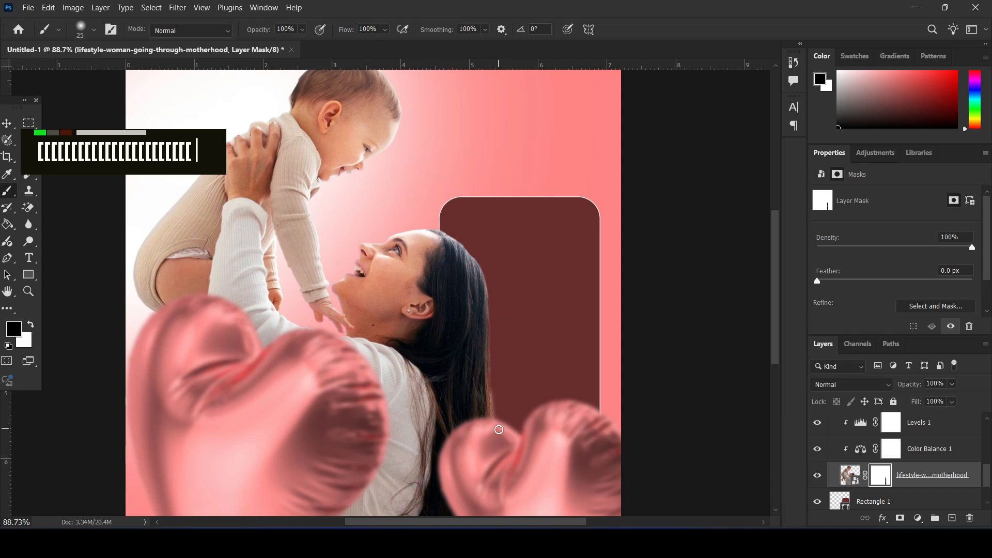
left_click_drag(492, 362, 499, 448)
scroll(387, 237, "down", 3)
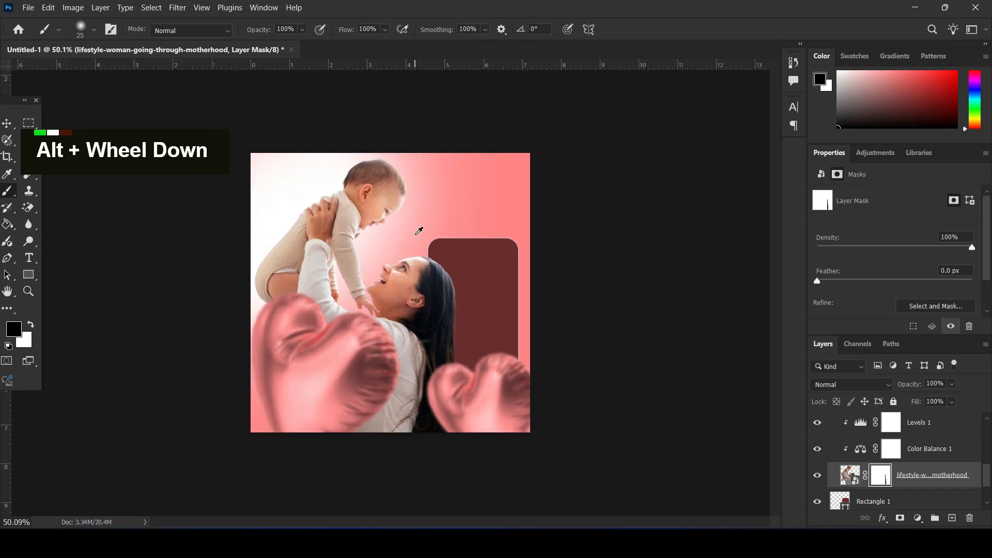
left_click(12, 126)
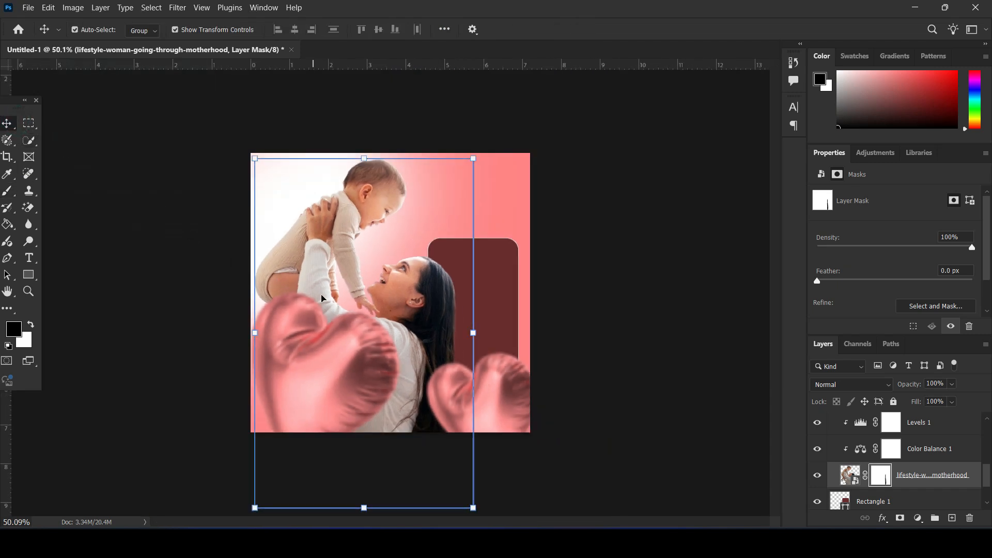
left_click(630, 266)
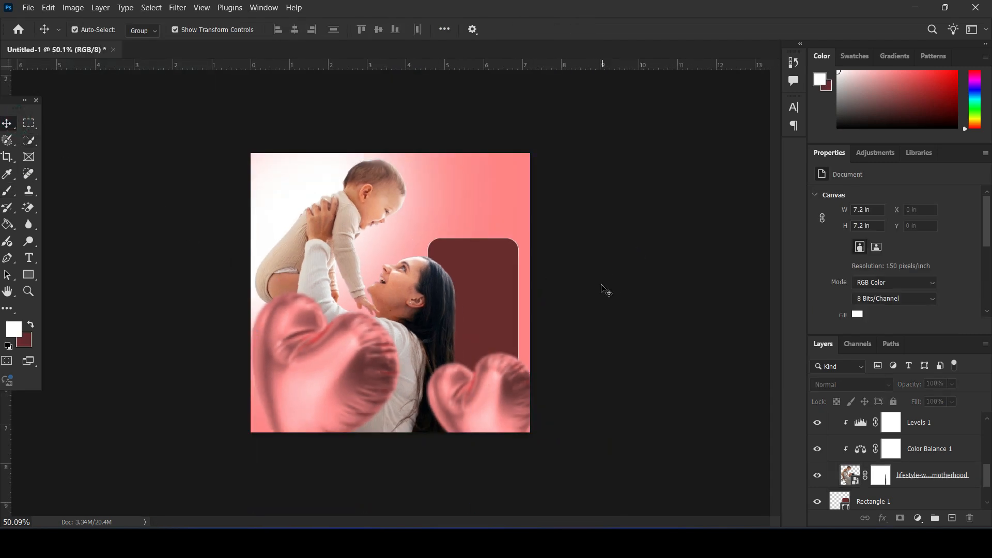
Step: Change the dark red rounded rectangle's fill to the bright red from the recently used colors
left_click(482, 279)
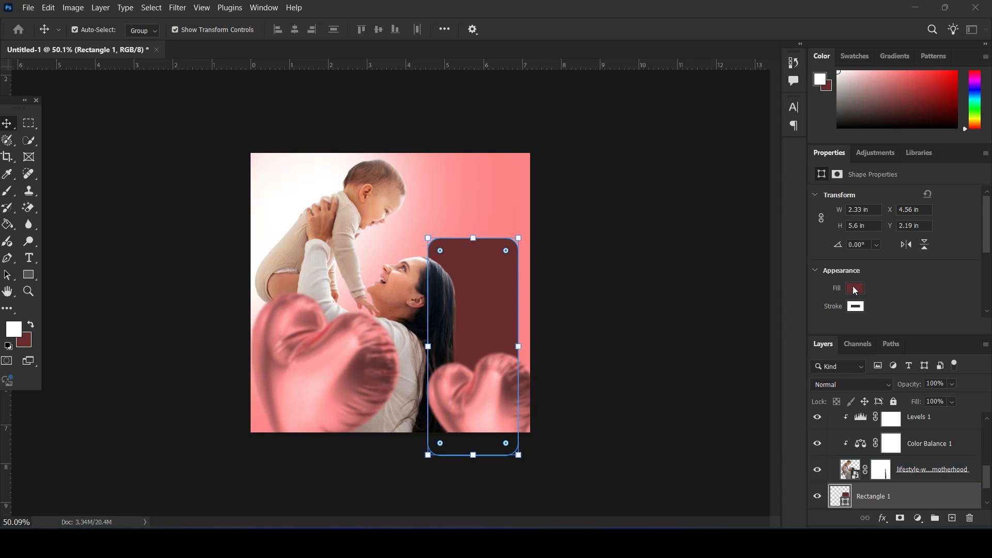
left_click(855, 286)
left_click(882, 349)
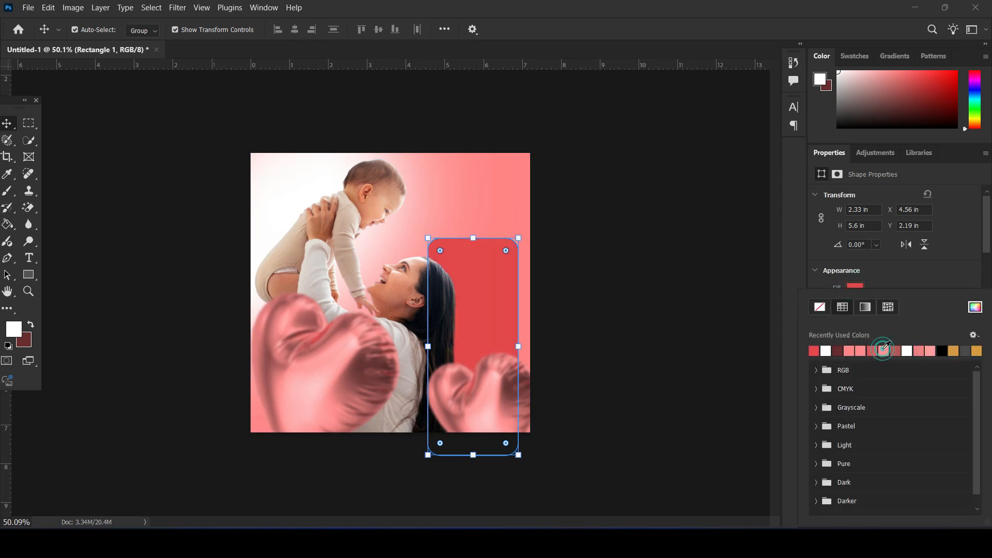
left_click(11, 123)
Step: Slightly lower the fill opacity of the red rounded rectangle and deselect it
left_click(854, 308)
left_click(902, 274)
left_click(856, 307)
left_click(908, 278)
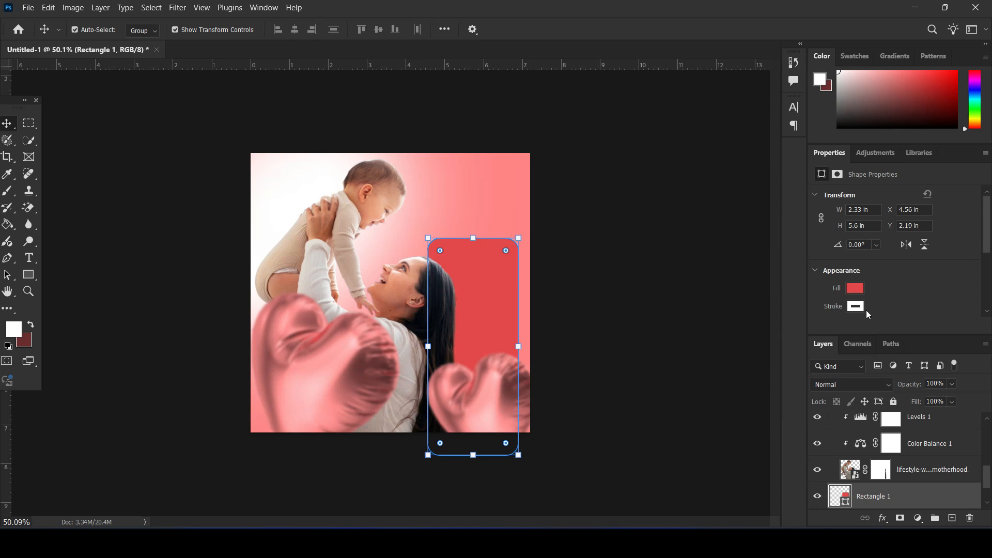
scroll(868, 313, "down", 2)
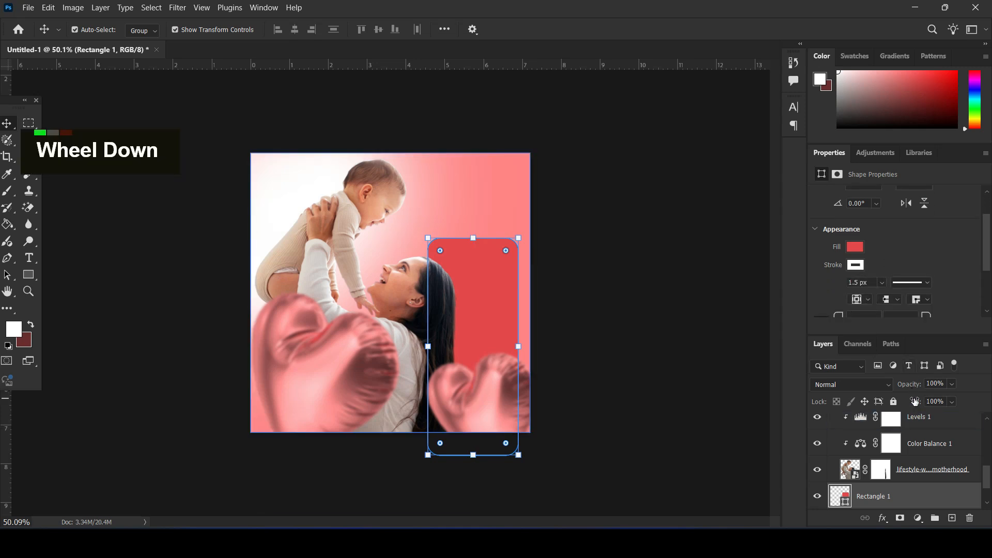
key("Return")
double_click(115, 219)
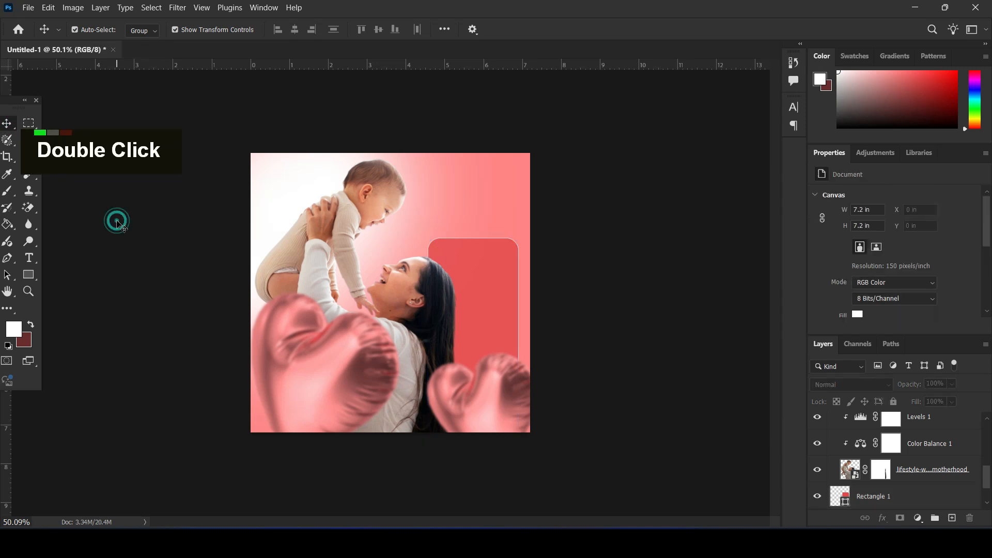
Step: Recolor the Color Fill 1 layer in the BG group to a slightly stronger coral pink
left_click(509, 212)
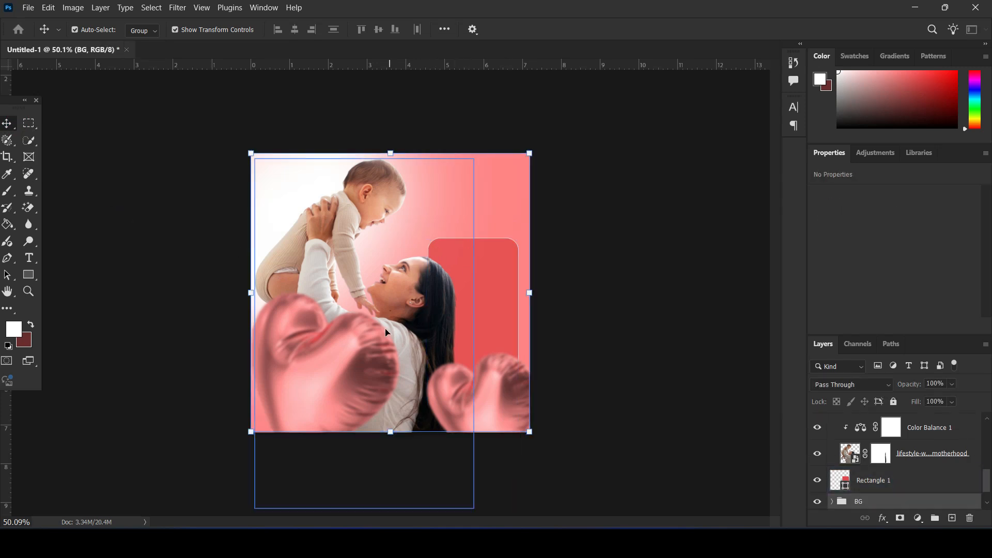
left_click(336, 362)
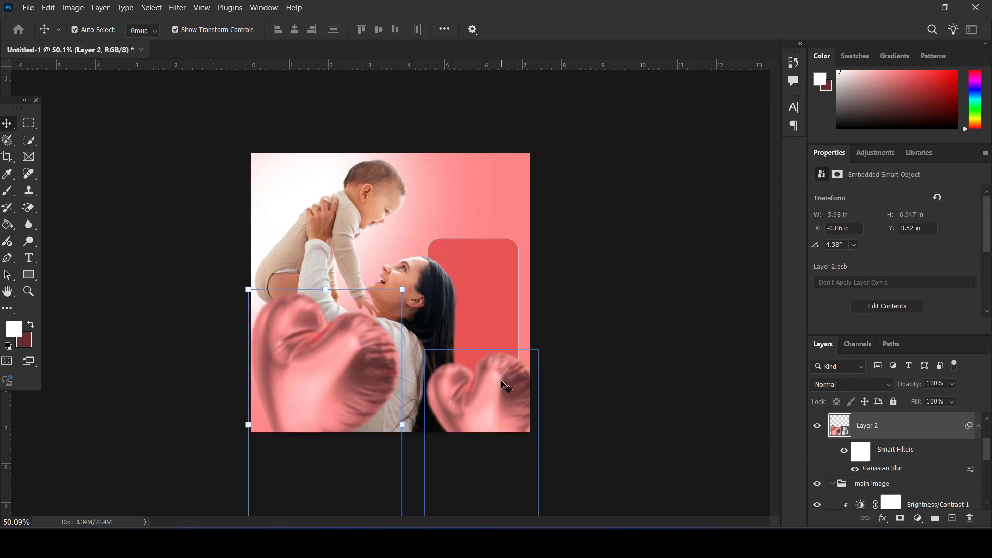
double_click(597, 159)
left_click(522, 166)
left_click(835, 471)
left_click(835, 471, "ctrl")
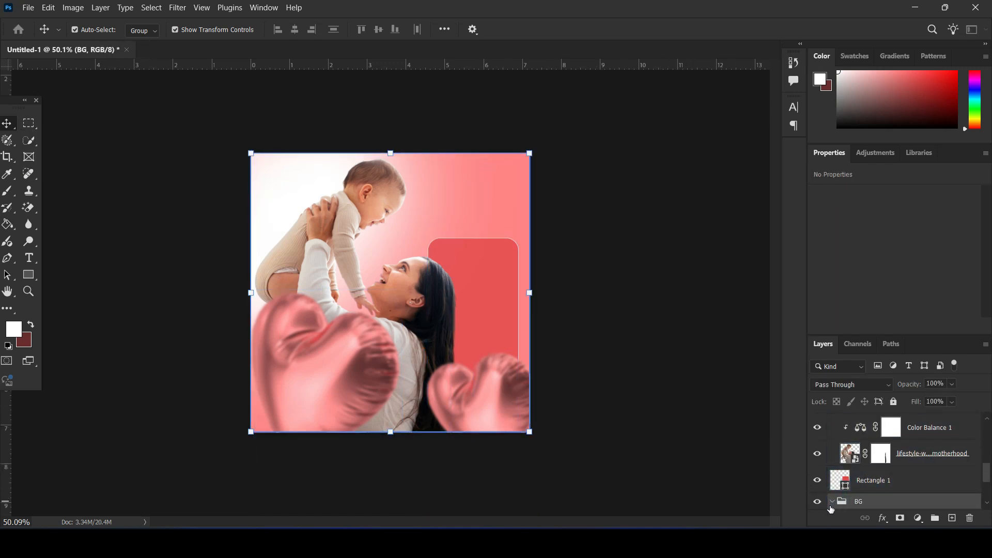
scroll(856, 500, "down", 3)
left_click(851, 468)
double_click(850, 467)
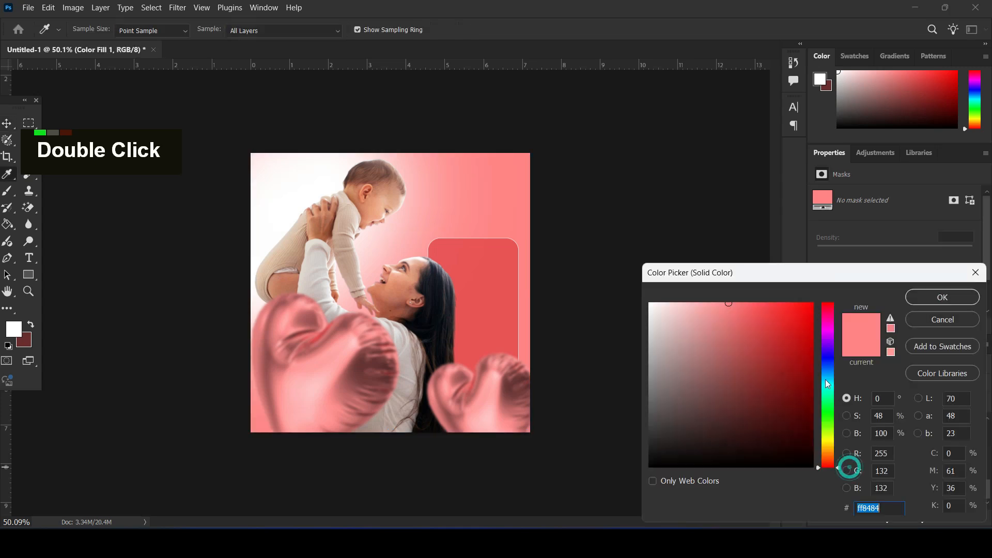
left_click_drag(740, 312, 737, 306)
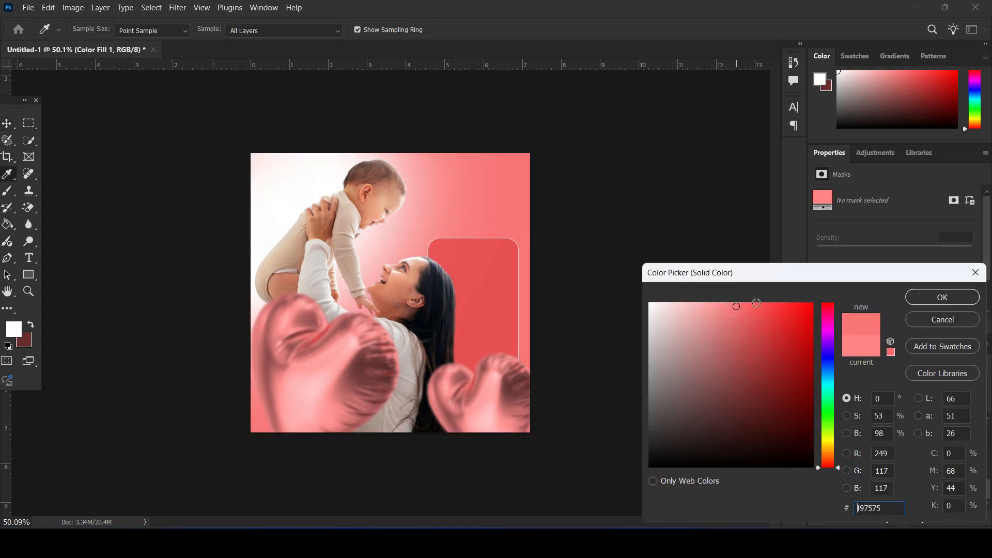
left_click(928, 302)
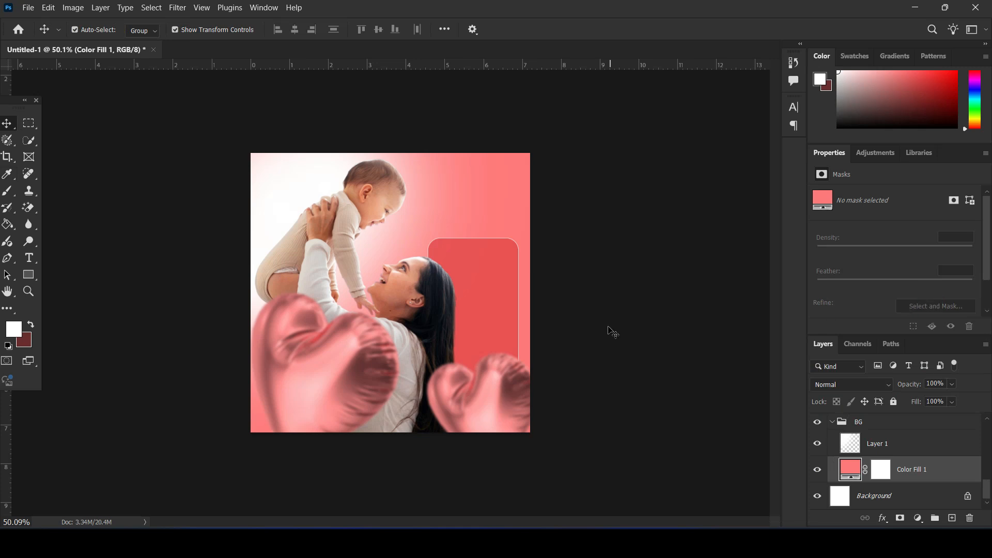
left_click(832, 444)
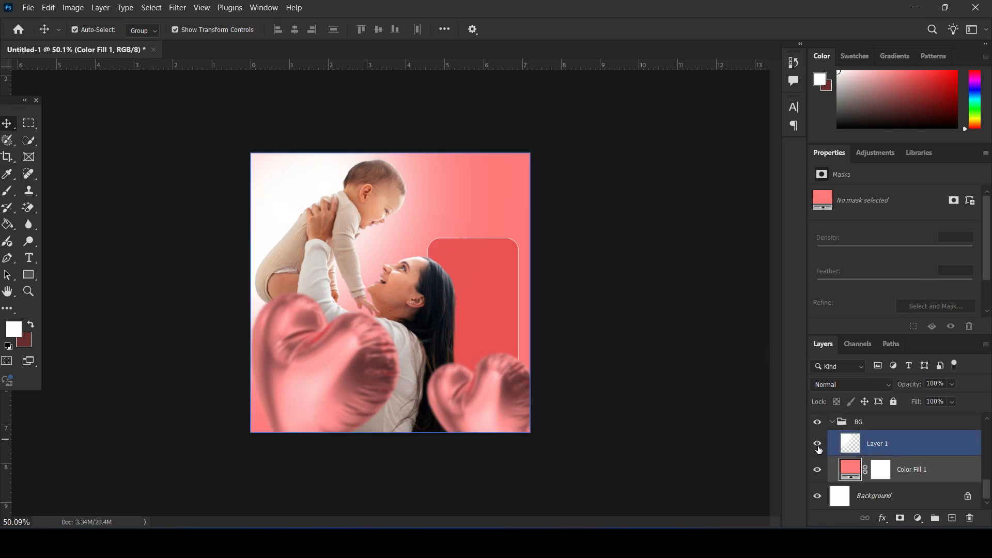
left_click_drag(804, 455, 440, 297)
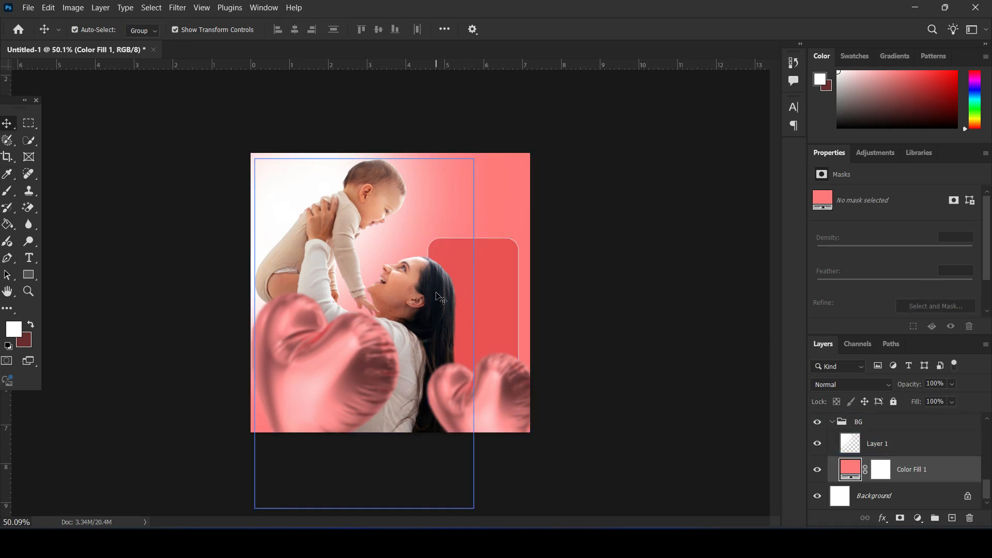
left_click_drag(312, 302, 69, 279)
Step: Add a white 48 pt Archivo heading reading "Happy Mother's Day" on three lines near the baby's head
left_click(26, 261)
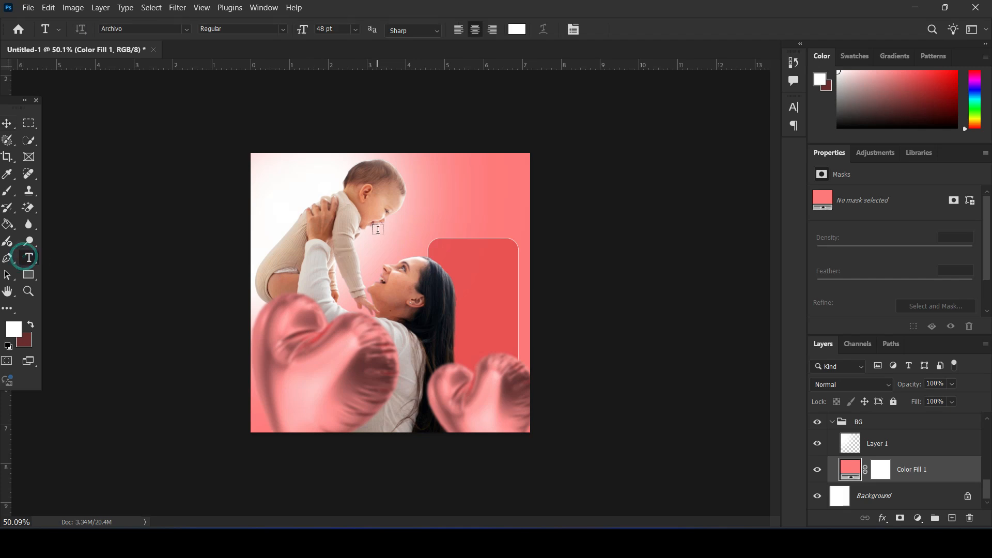
left_click(426, 185)
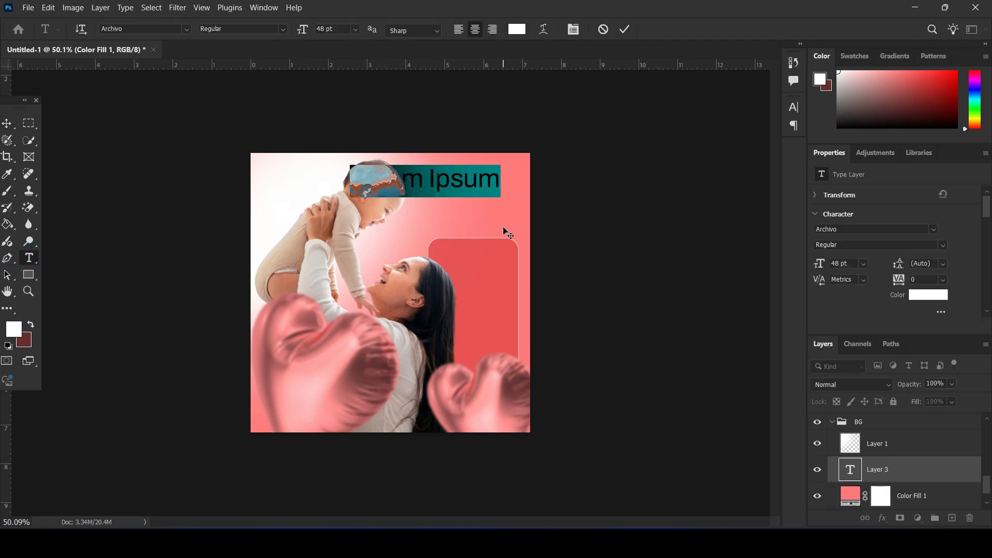
type("Happy")
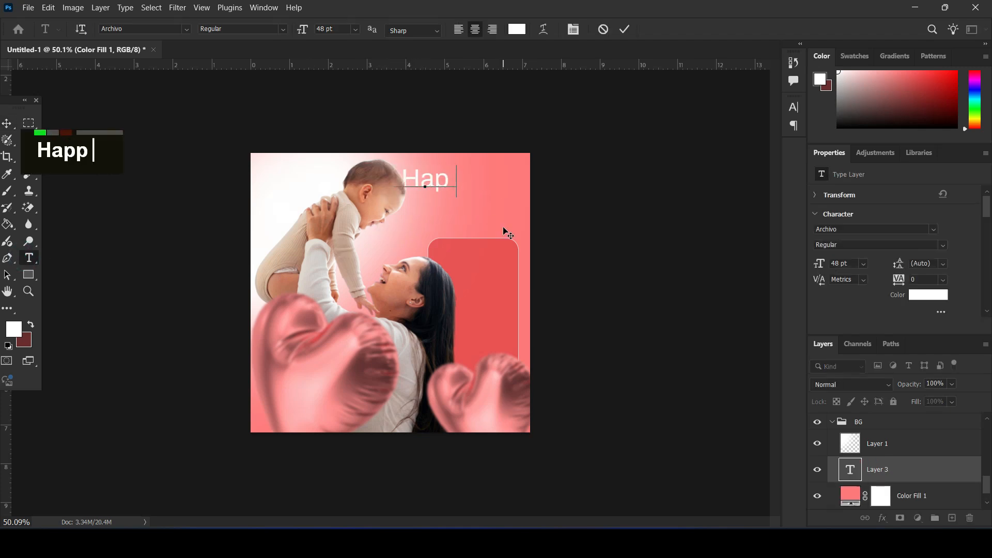
key("Return")
type("Mother")
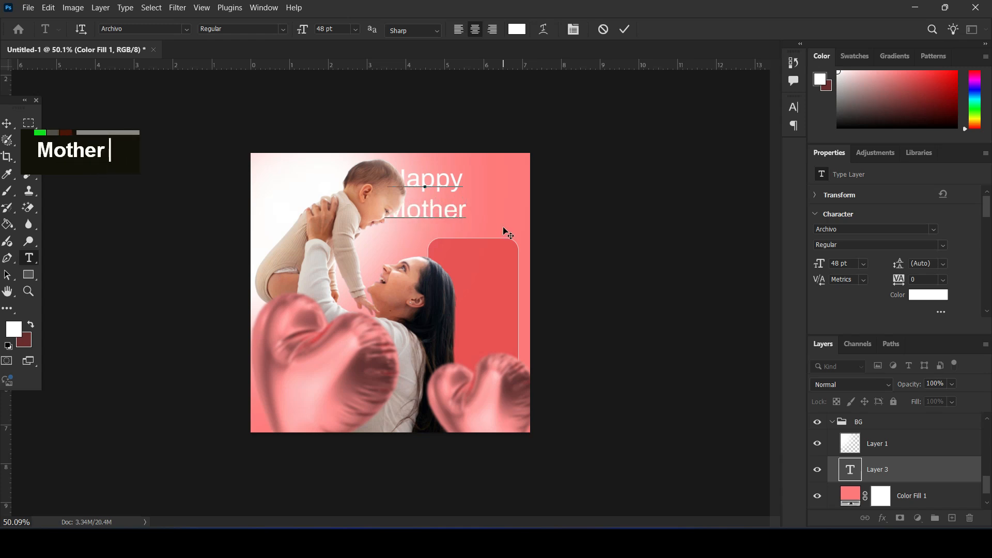
type("'s")
key("Return")
type("ay")
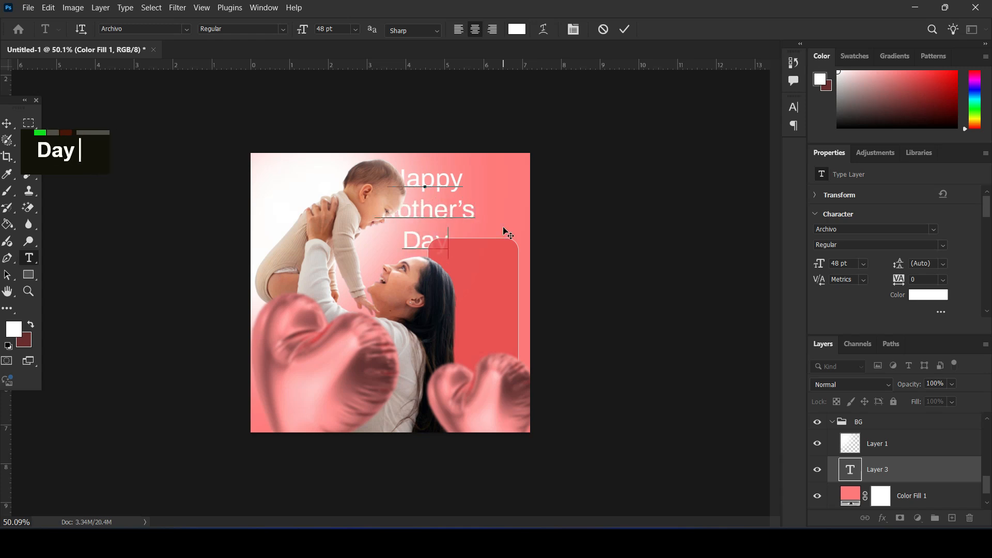
Step: Right-align all three lines of the heading and finish editing the text
key("ctrl+a")
left_click(492, 29)
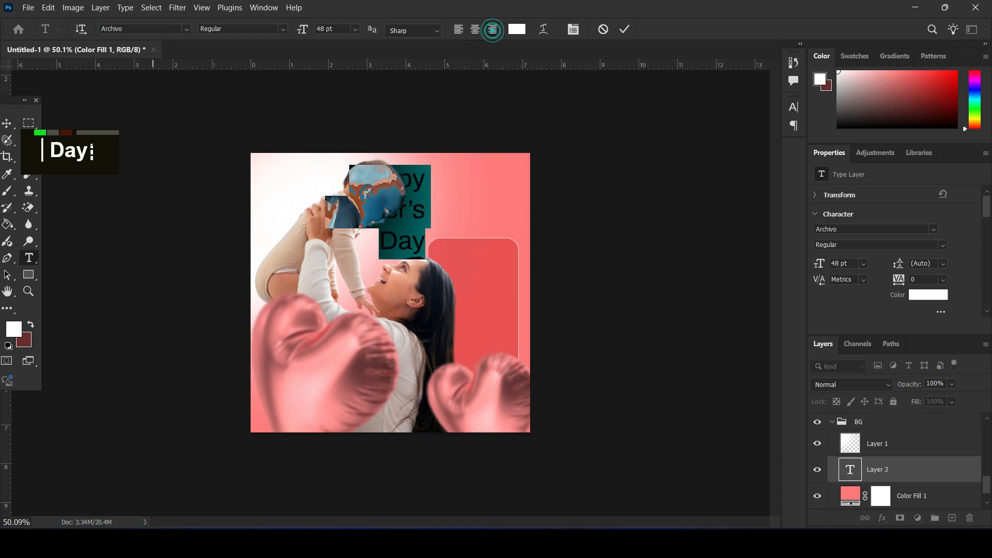
left_click(7, 123)
mouse_move(468, 237)
left_mouse_down()
mouse_move(548, 238)
mouse_move(478, 239)
left_mouse_up()
left_click(597, 228)
Step: Bring the Happy Mother's Day layer to the top of the layer stack and move the heading to the canvas's upper-right area
left_click(914, 469)
left_click_drag(903, 469, 886, 416)
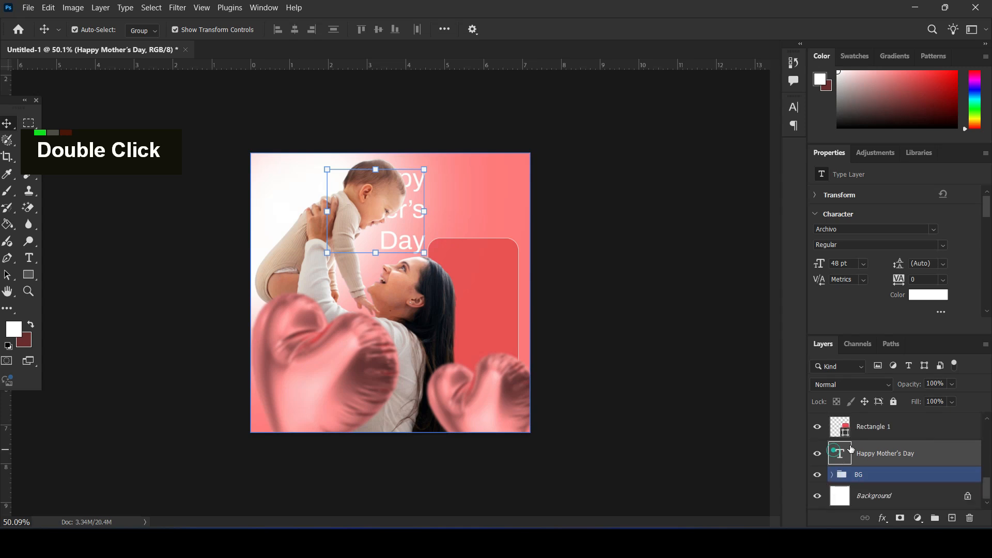
left_click(887, 425)
left_click(902, 454, "shift")
left_click_drag(907, 453, 891, 416)
left_click_drag(403, 213, 487, 209)
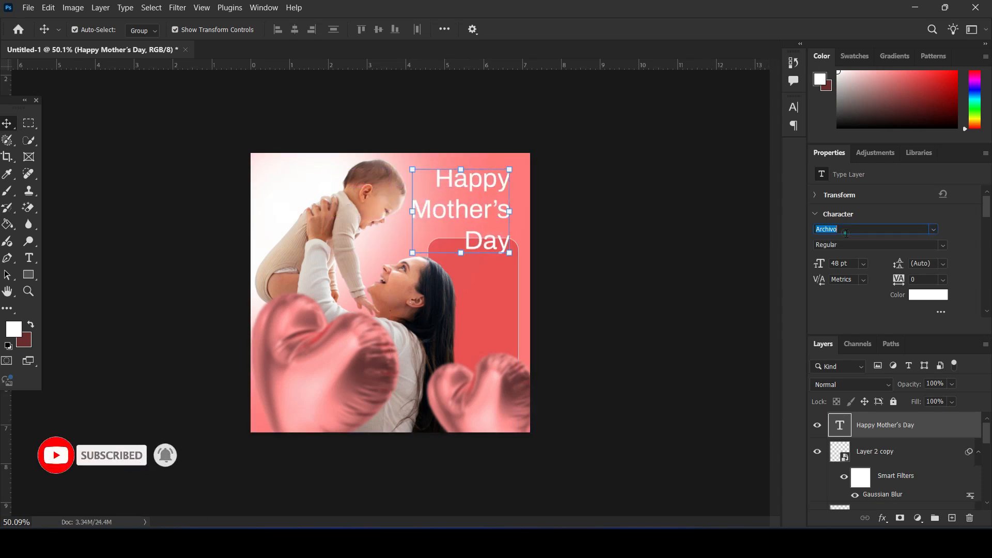
Step: Change the heading's font to GRIFTER Bold
type("gri")
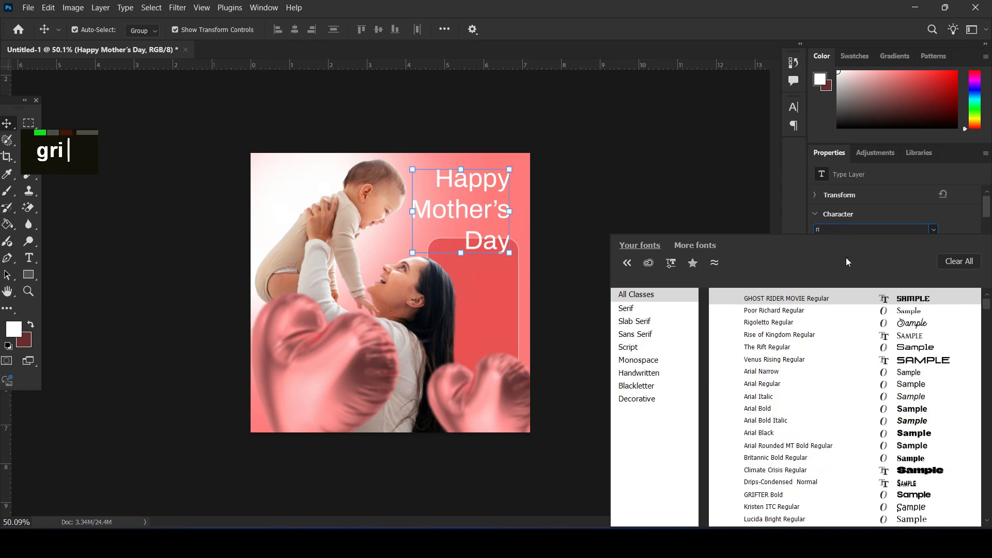
type("f")
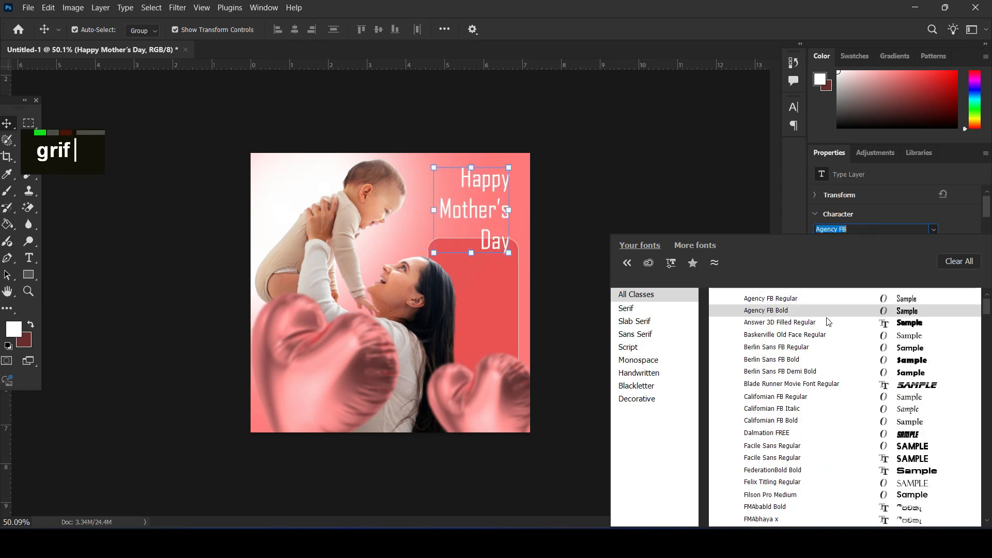
left_click(880, 229)
key("ctrl+a")
type("grift")
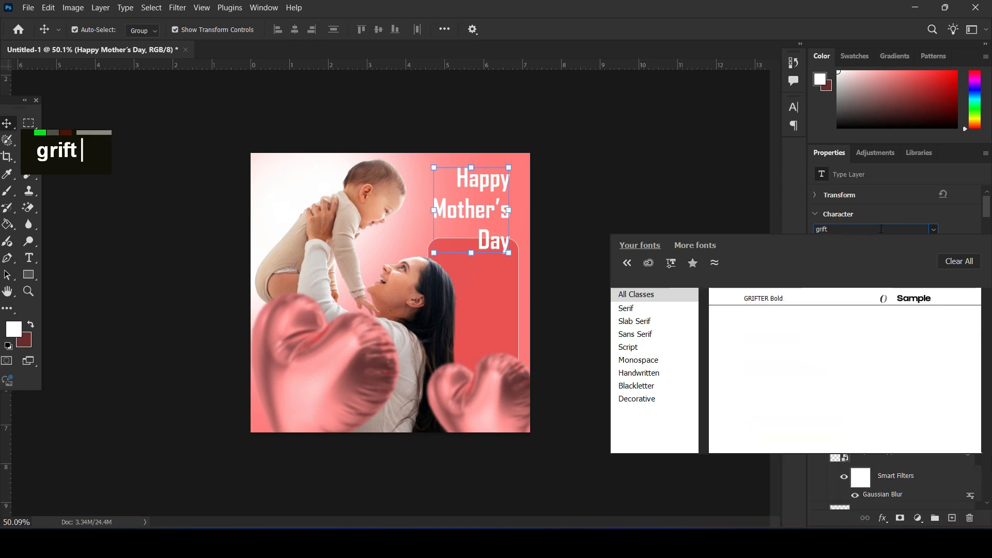
left_click(901, 298)
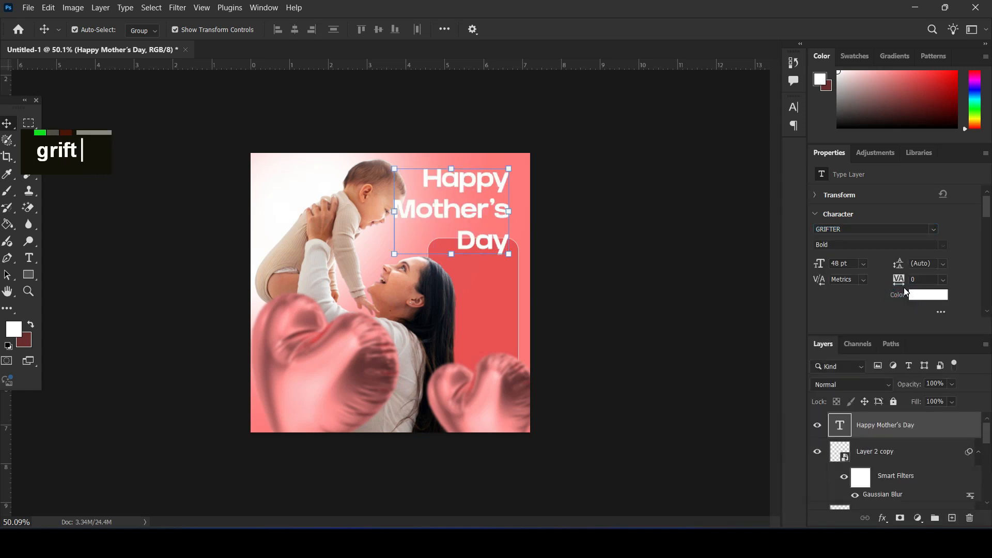
Step: Set the heading's leading to 49 pt, then scale the text proportionally down to about 42.77 pt
left_click(928, 263)
type("49")
key("Return")
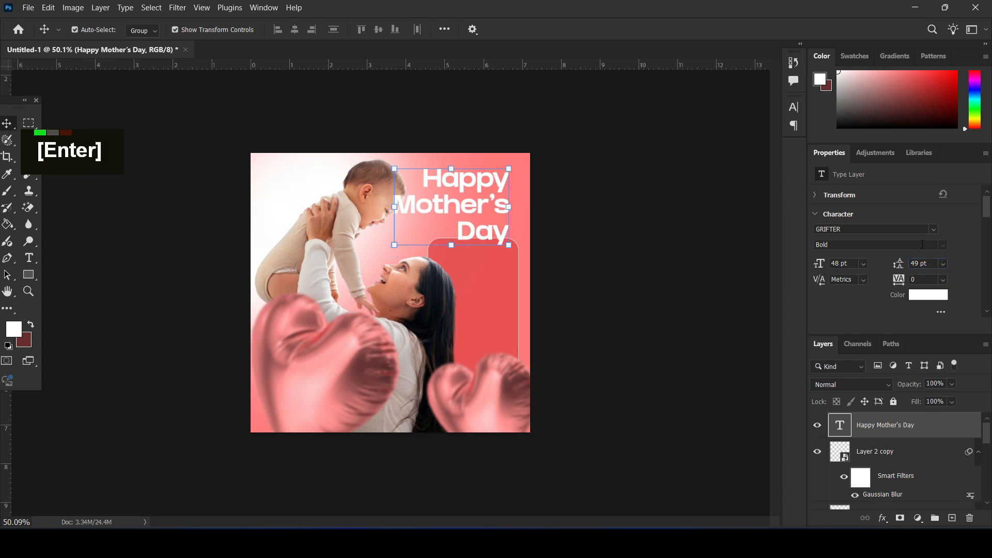
left_click(395, 245)
left_click_drag(395, 245, 409, 237)
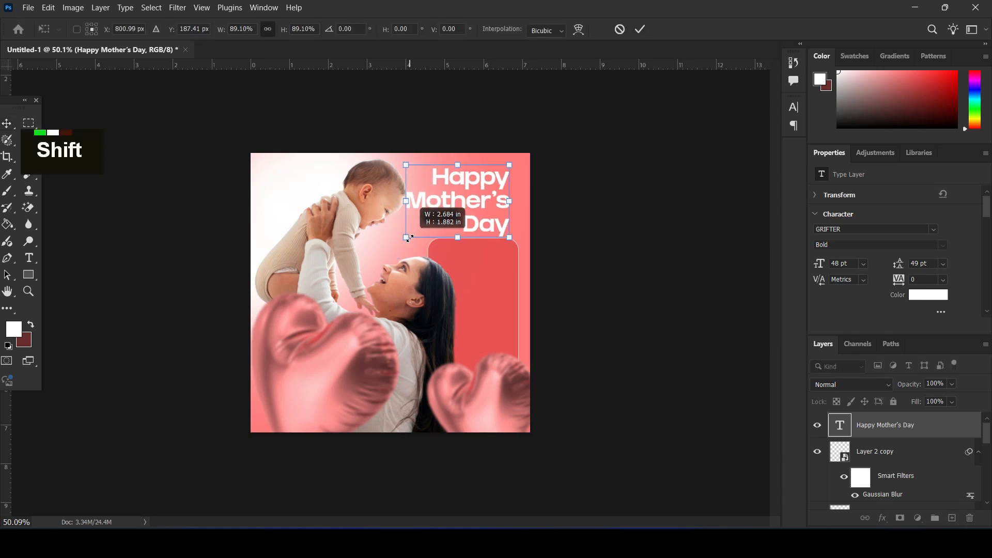
key("Return")
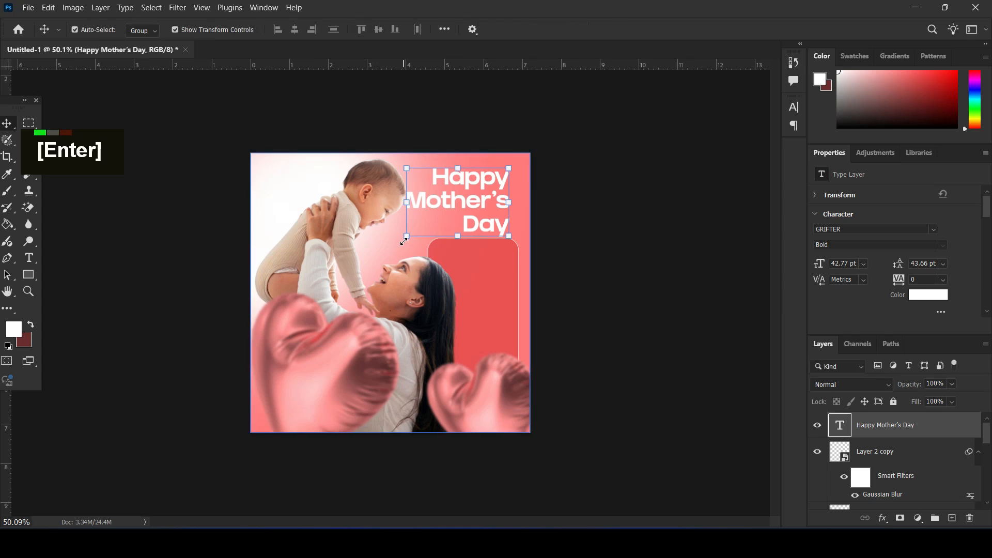
Step: Scale the main image group down to about 97% and nudge it up so it sits in the canvas's upper-left corner
left_click(354, 336)
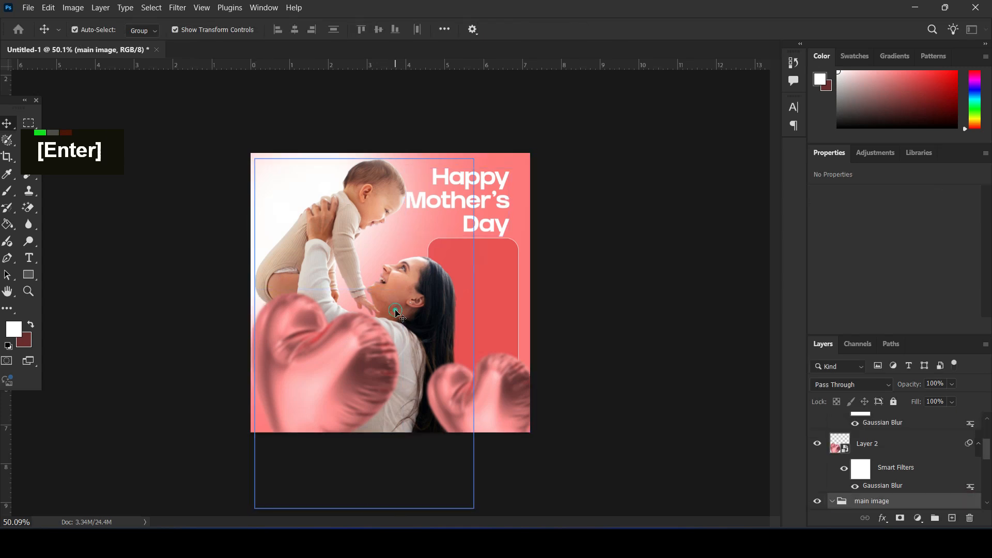
left_click(473, 507, "shift")
left_click_drag(473, 507, 450, 497)
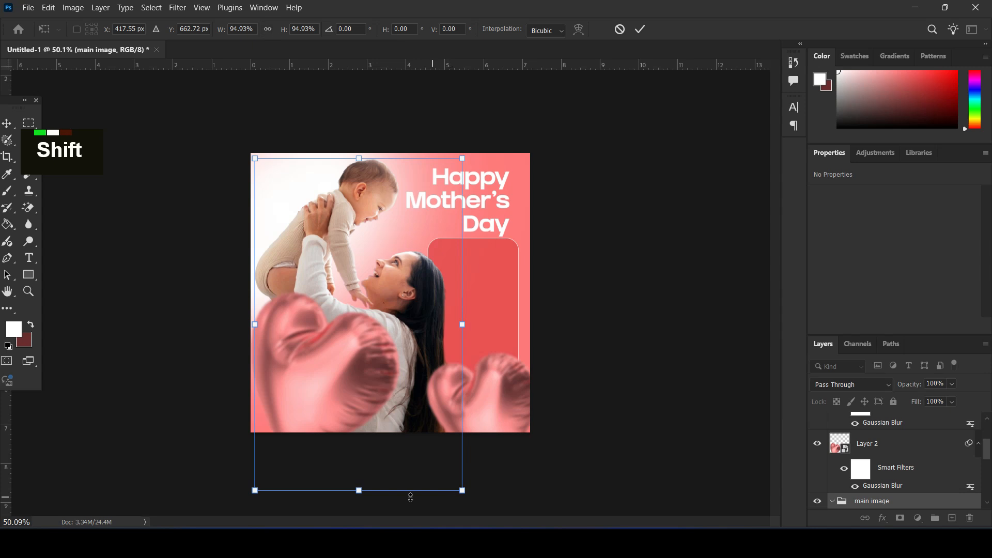
left_click_drag(256, 491, 249, 497)
key("shift+Up")
key("shift+Up")
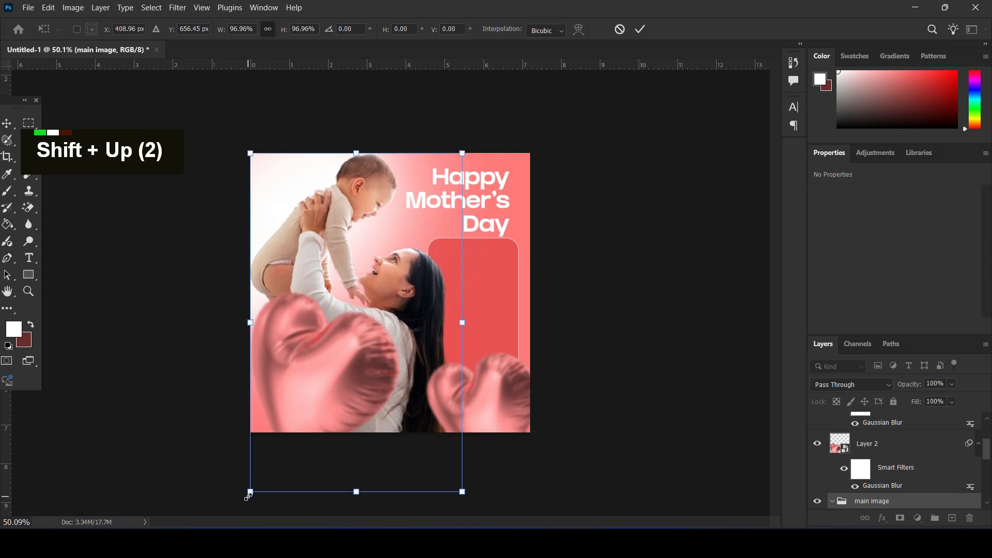
key("Return")
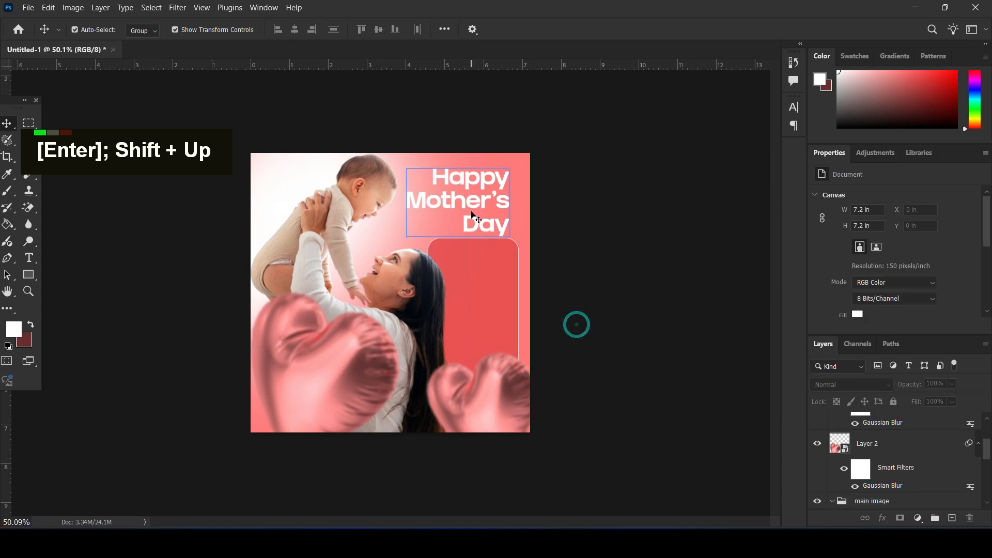
Step: Shift the heading slightly right and down, and enlarge it to about 43.61 pt
left_click_drag(481, 201, 486, 205)
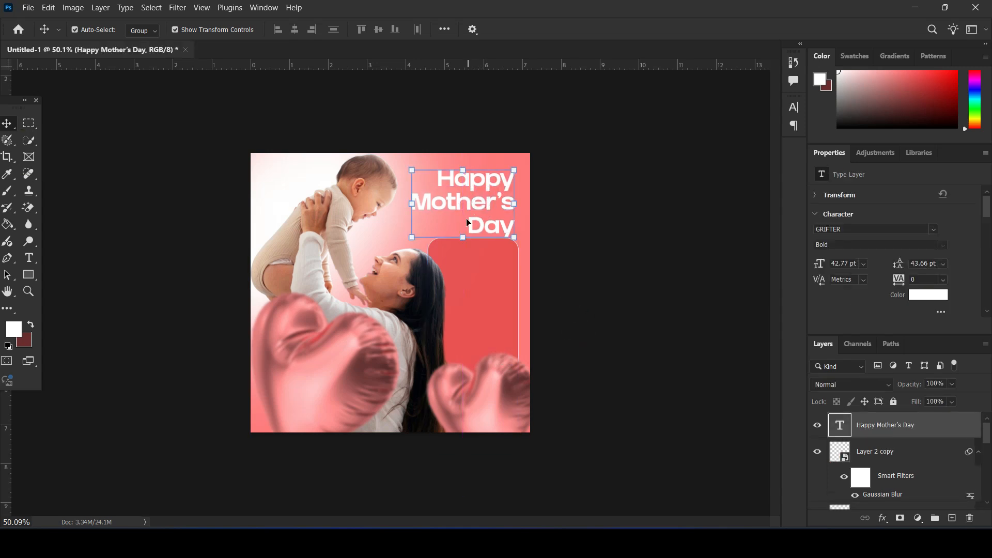
left_click(411, 237, "shift")
left_click_drag(410, 237, 410, 240)
key("Return")
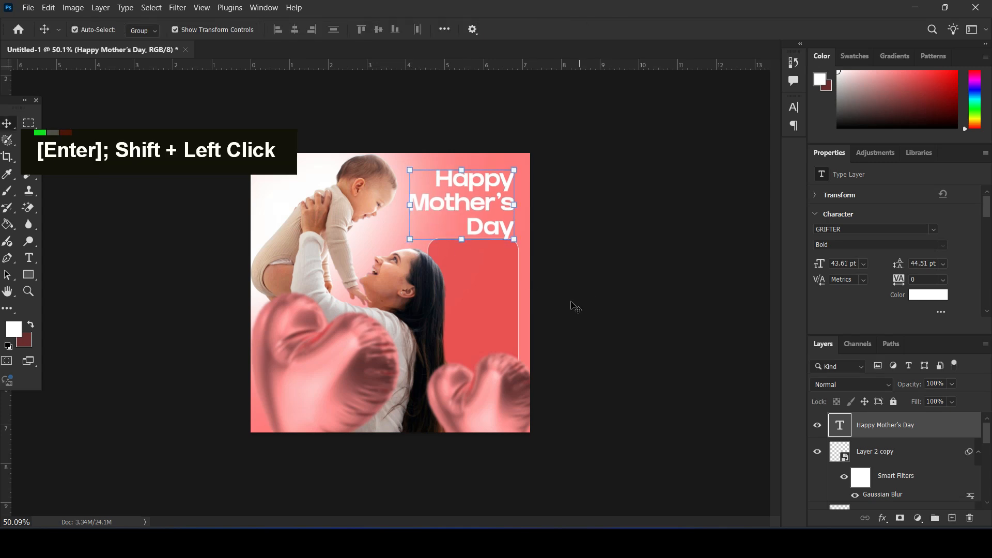
Step: Nudge the main image group down slightly from the canvas's upper edge
left_click(412, 278)
key("shift+Up")
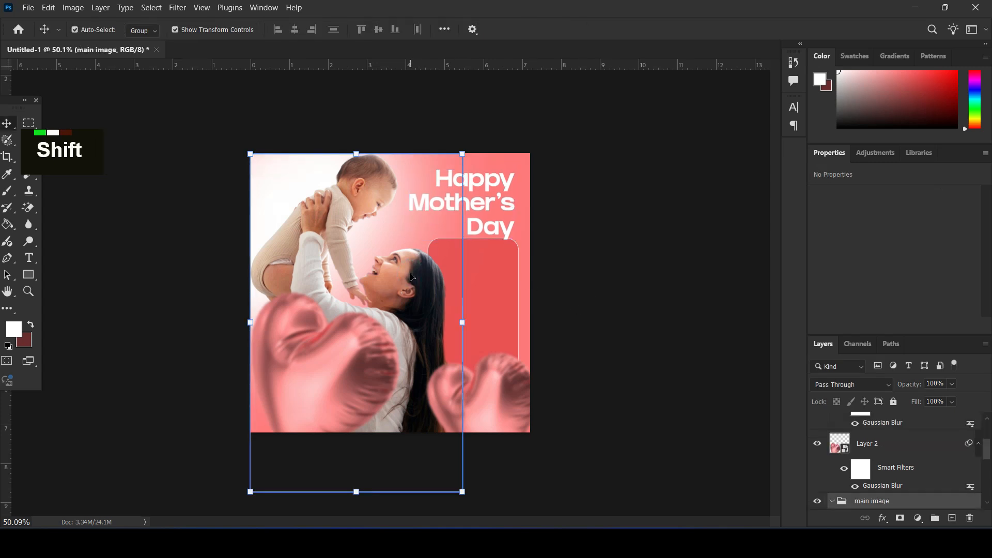
key("shift+Down")
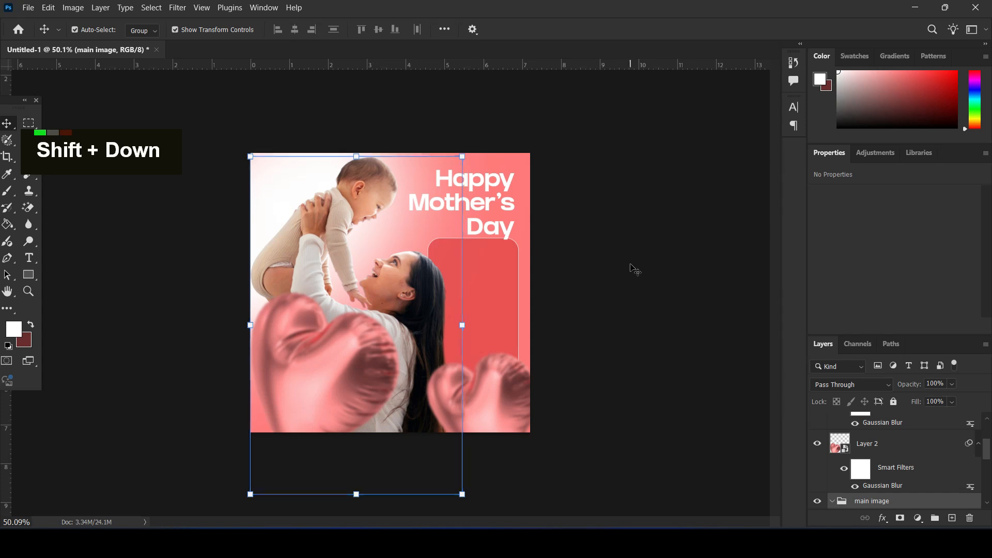
left_click(631, 264)
Step: Move the red rounded rectangle down to about Y 2.42 in, leaving a gap below the heading
left_click(505, 284)
left_click_drag(505, 283, 499, 316)
left_click(637, 285)
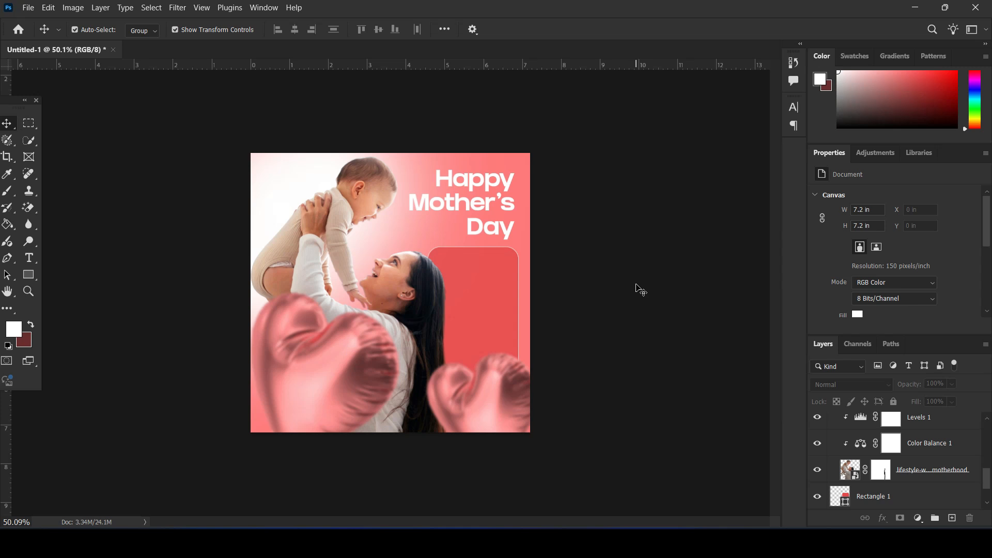
Step: Fade the mother's lower hair and back by painting black on the photo's layer mask with a soft 800 px brush, undoing the last stroke
scroll(451, 224, "up", 1, "alt")
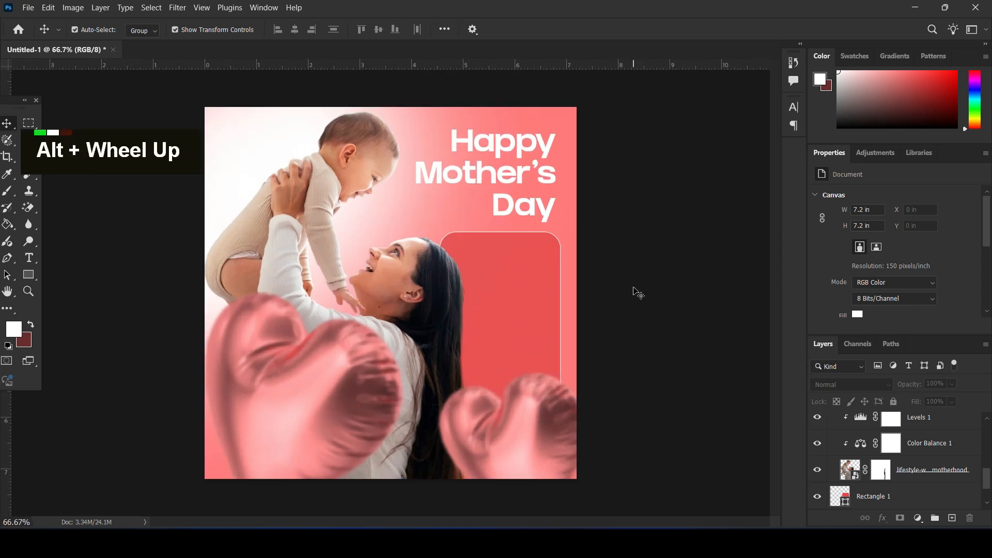
left_click(436, 334)
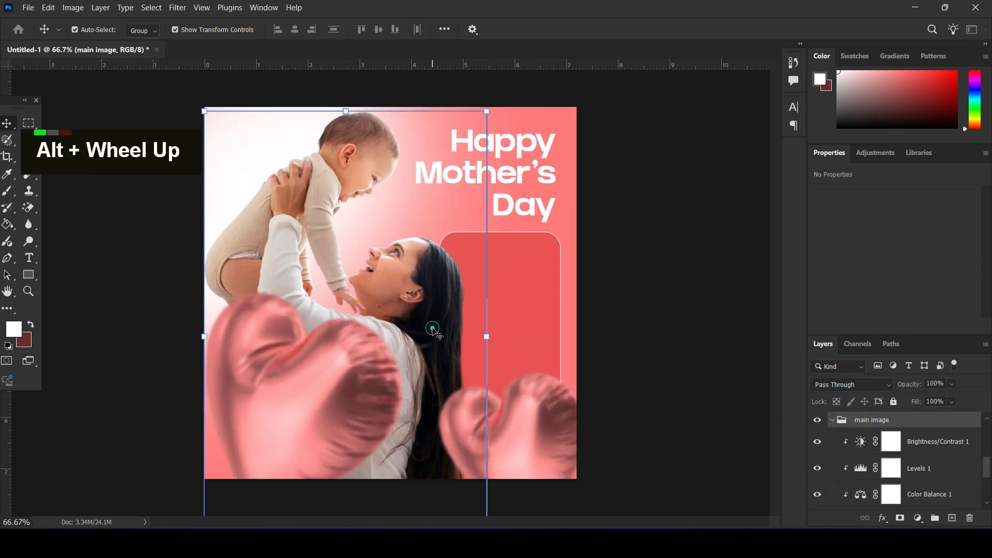
scroll(887, 476, "down", 3)
left_click(887, 468)
left_click(7, 191)
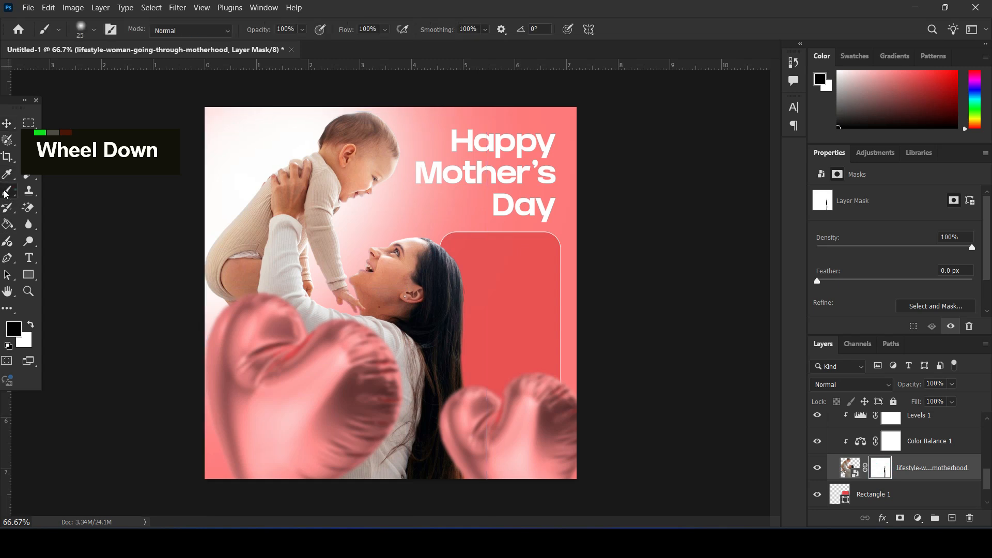
key("bracketright")
key("bracketright")
key("bracketright")
key("bracketright")
key("bracketright")
key("bracketright")
key("bracketright")
key("bracketright")
key("bracketright")
key("bracketright")
key("bracketright")
key("bracketright")
key("bracketright")
key("bracketright")
key("bracketright")
key("bracketright")
key("bracketright")
key("bracketright")
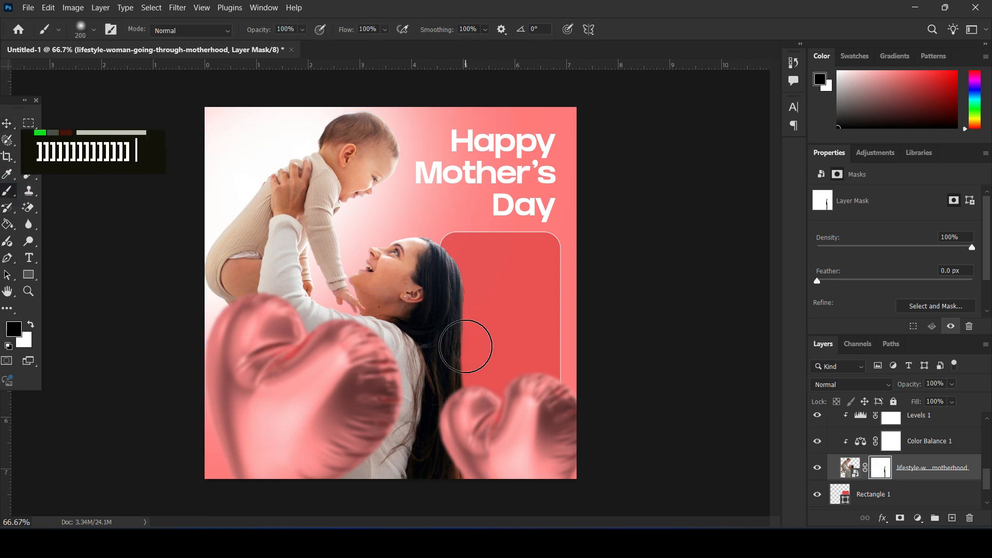
key("bracketright")
key("bracketright")
key("bracketright")
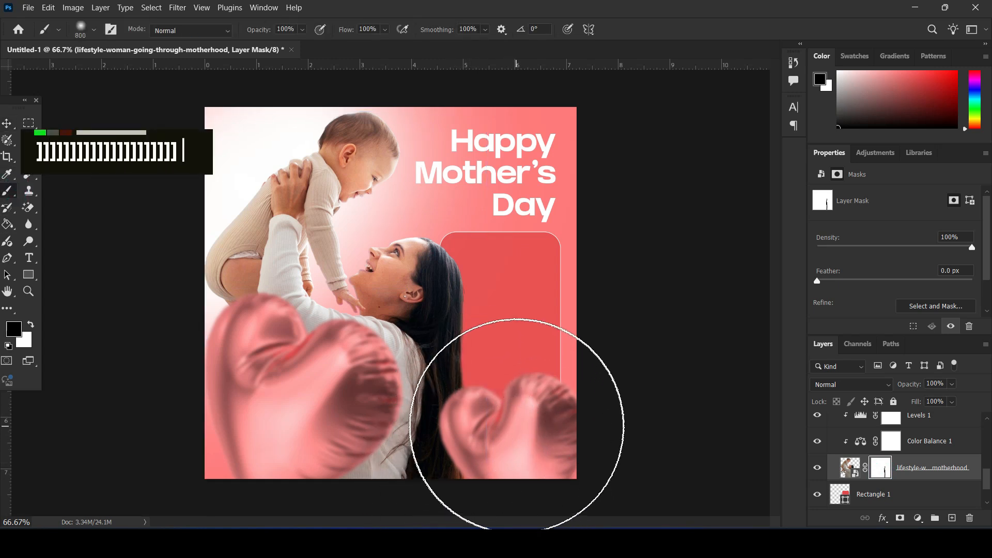
scroll(532, 362, "down", 1)
scroll(532, 361, "down", 3)
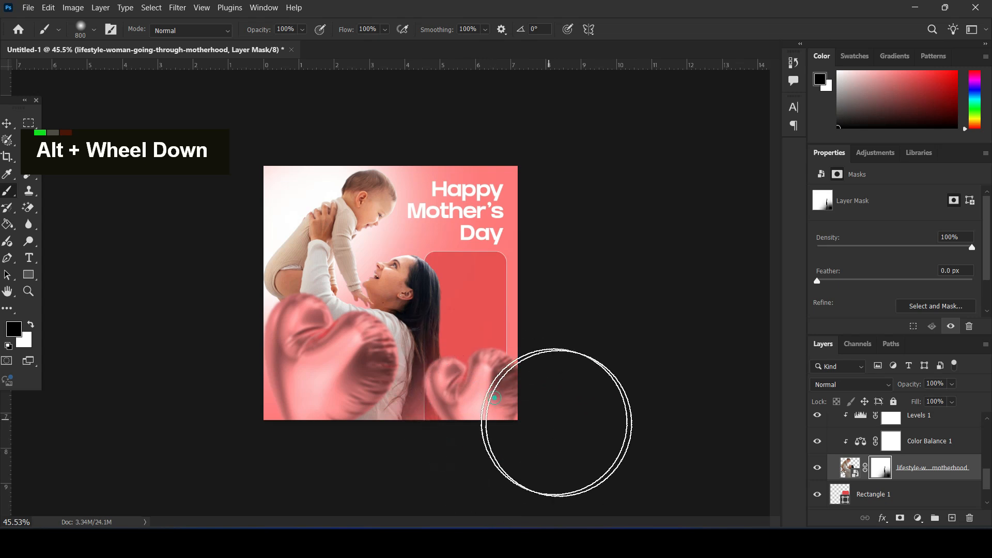
key("ctrl+z")
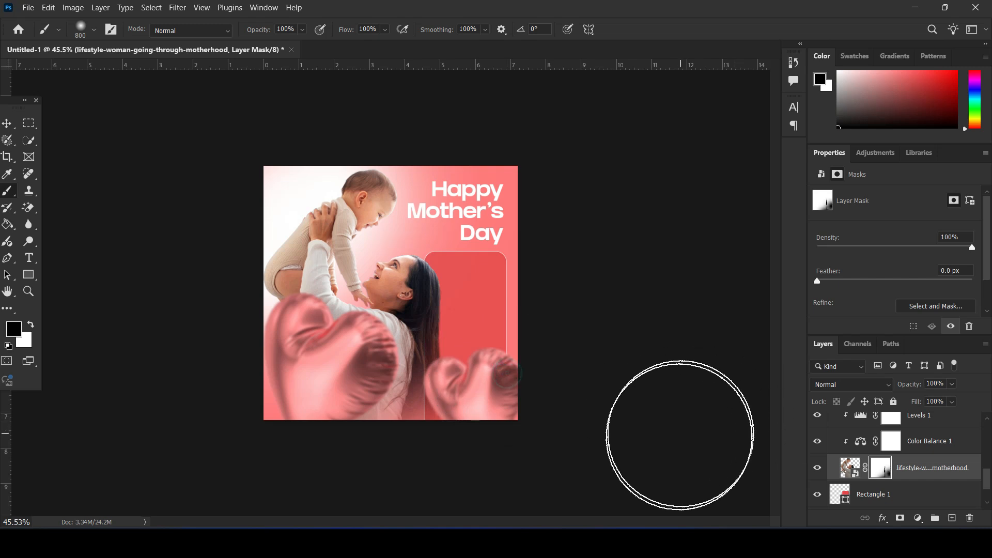
Step: Add a layer mask to the red rectangle, fade its lower part behind the small heart with the black 800 px brush, and deselect it
left_click(7, 123)
left_click(465, 434)
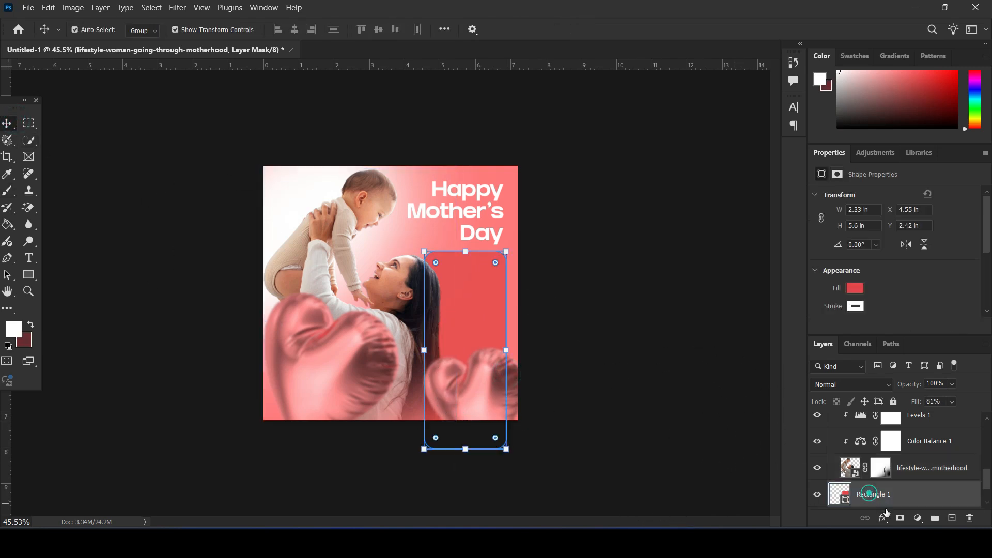
left_click(900, 518)
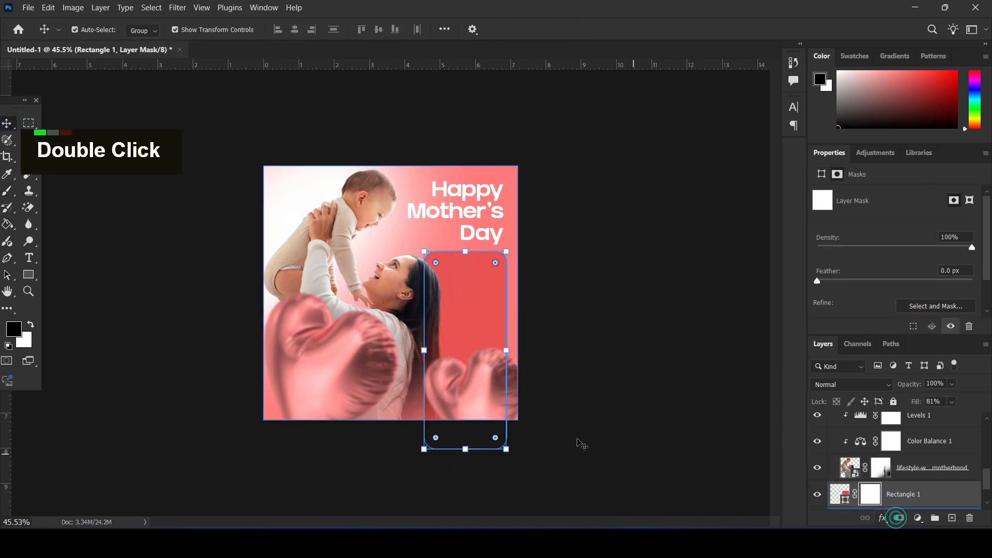
left_click(10, 194)
mouse_move(431, 410)
left_mouse_down()
mouse_move(461, 420)
mouse_move(527, 407)
left_mouse_up()
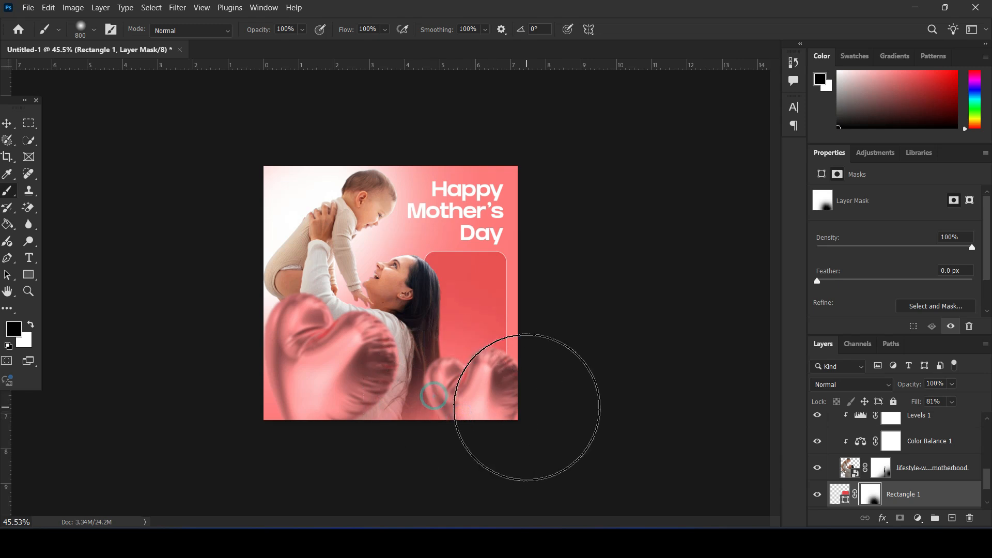
double_click(526, 395)
double_click(525, 373)
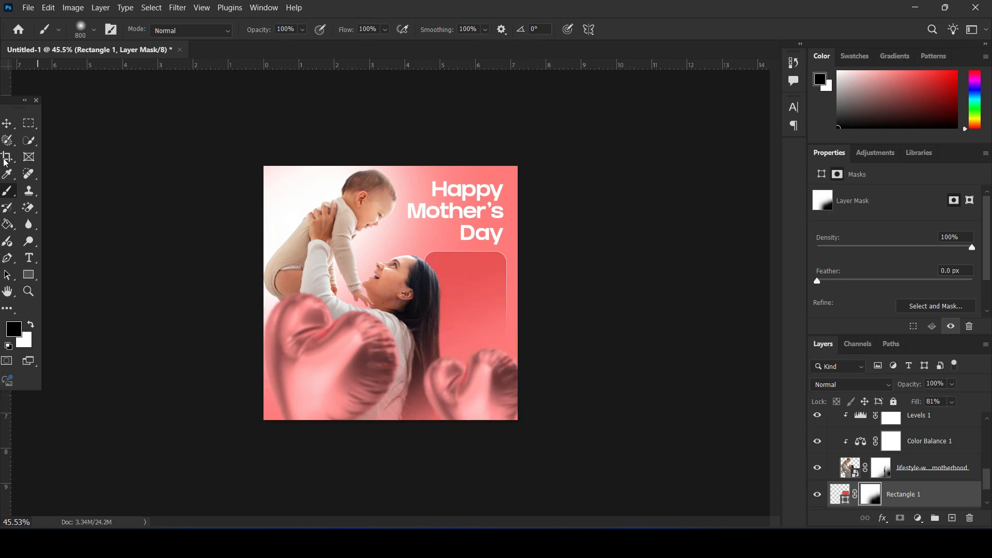
left_click(7, 125)
left_click(598, 290)
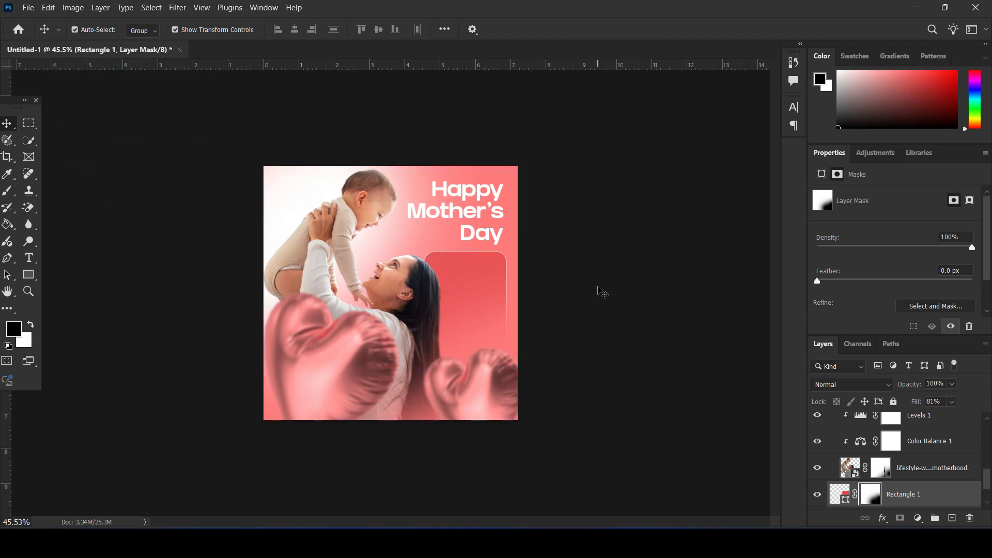
key("alt")
scroll(553, 284, "up", 1)
left_click(541, 278)
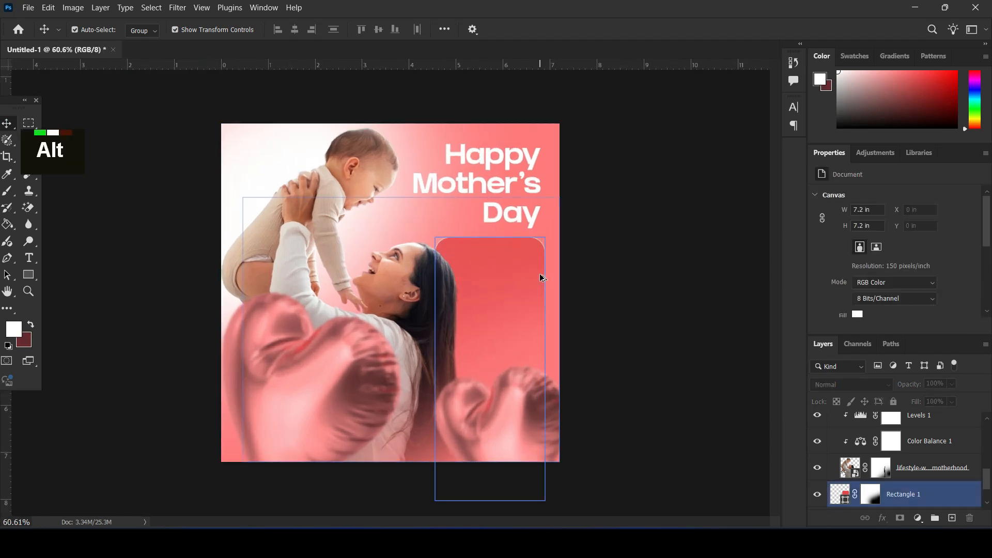
scroll(542, 275, "up", 1)
left_click(676, 360)
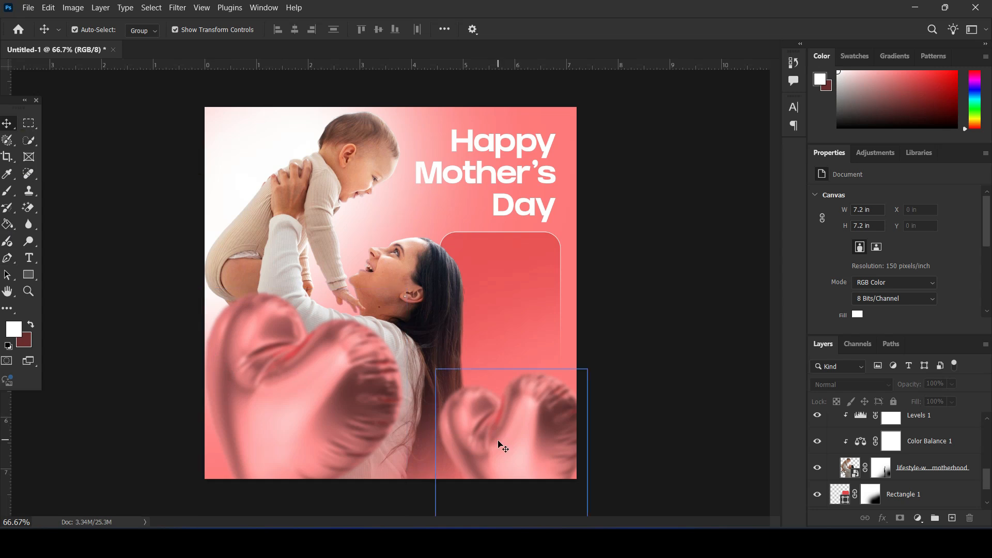
Step: Switch to Notepad, copy the four lines from "Before the first hug…" to "You were already her whole world.", and return to Photoshop
mouse_move(506, 545)
left_click(506, 481)
left_click_drag(353, 228, 175, 205)
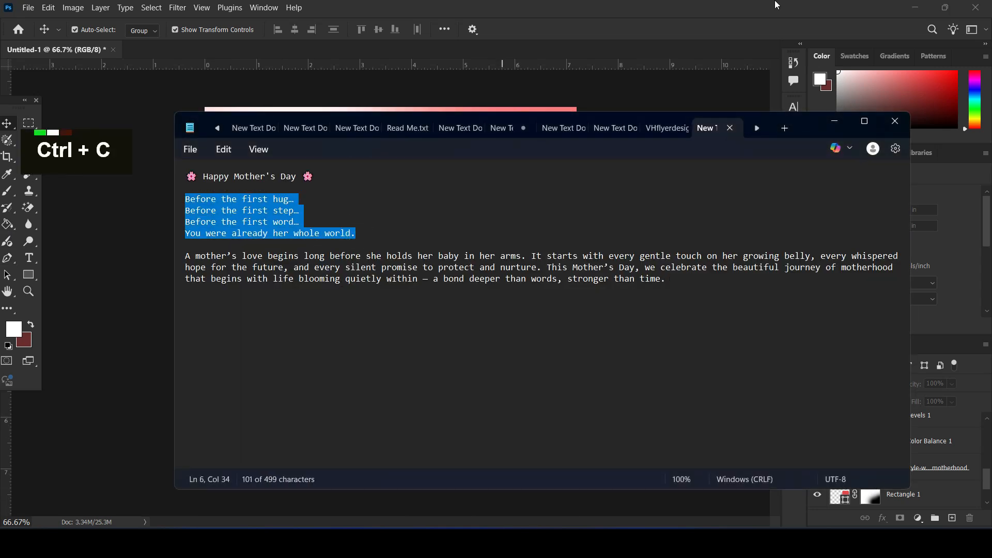
left_click(769, 15)
Step: Create a paragraph text box inside the red rectangle and replace its placeholder with the copied four-line verse
left_click(29, 258)
left_click_drag(461, 258, 548, 334)
key("ctrl+a")
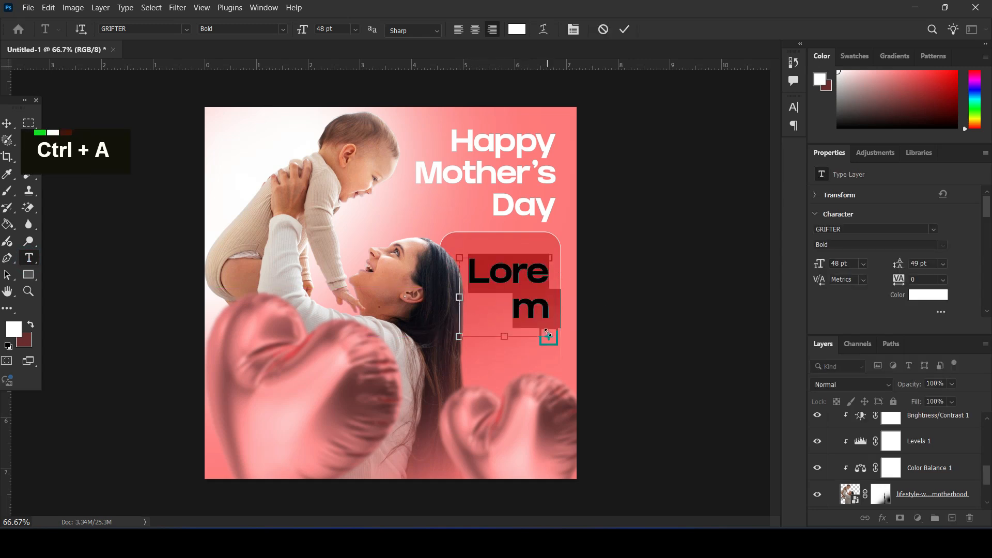
type("Before the first word… You were already her whole world.")
Step: Change the whole verse's font to Archivo Regular
key("ctrl+a")
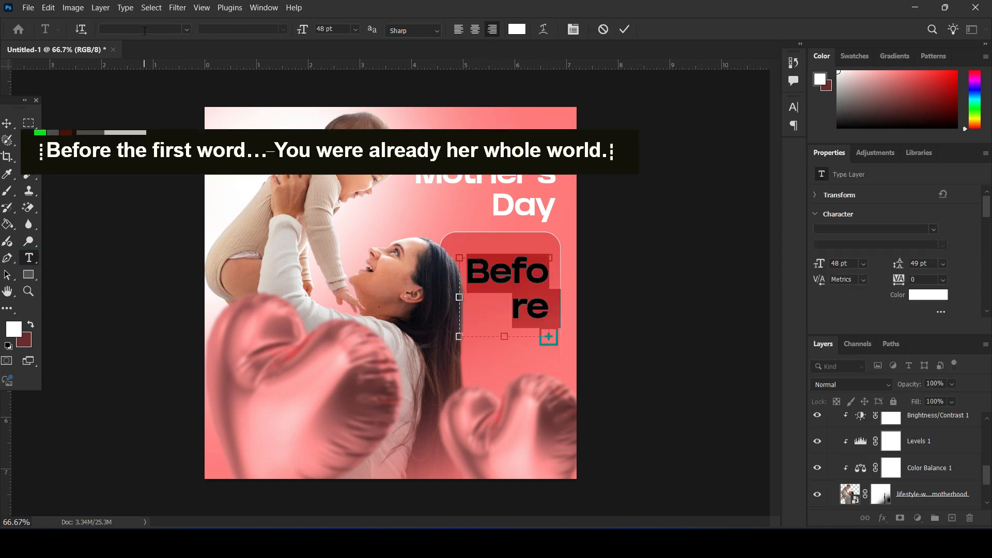
type("arch")
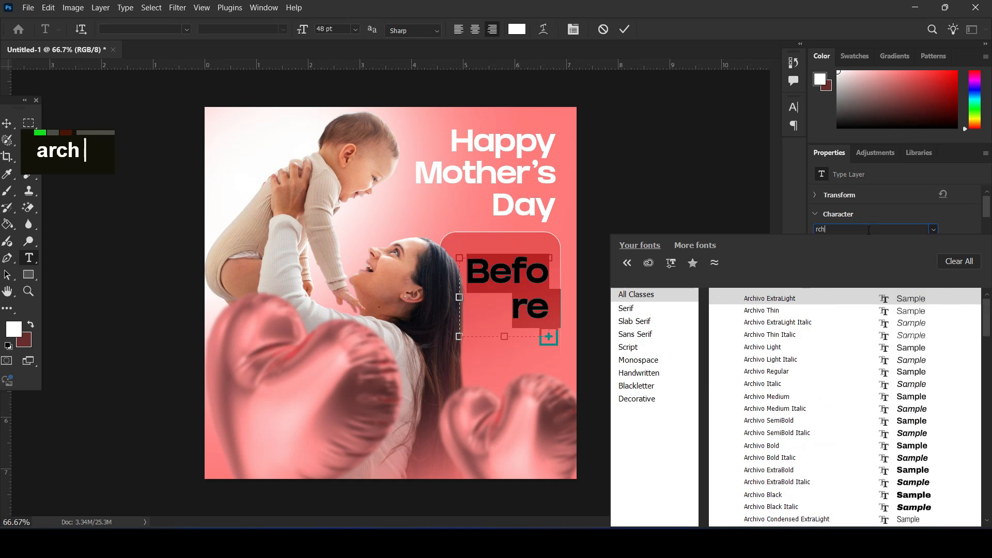
type("ivo")
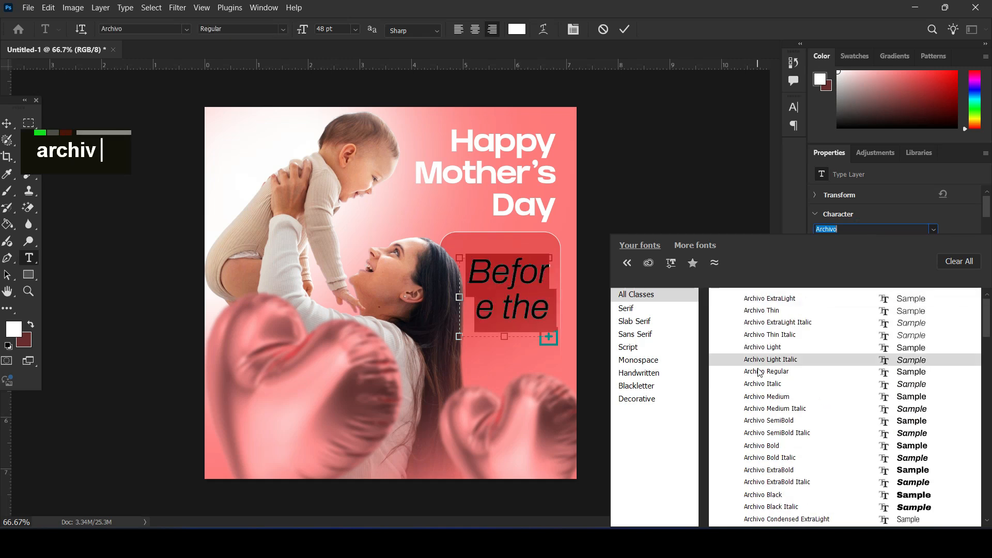
left_click(758, 369)
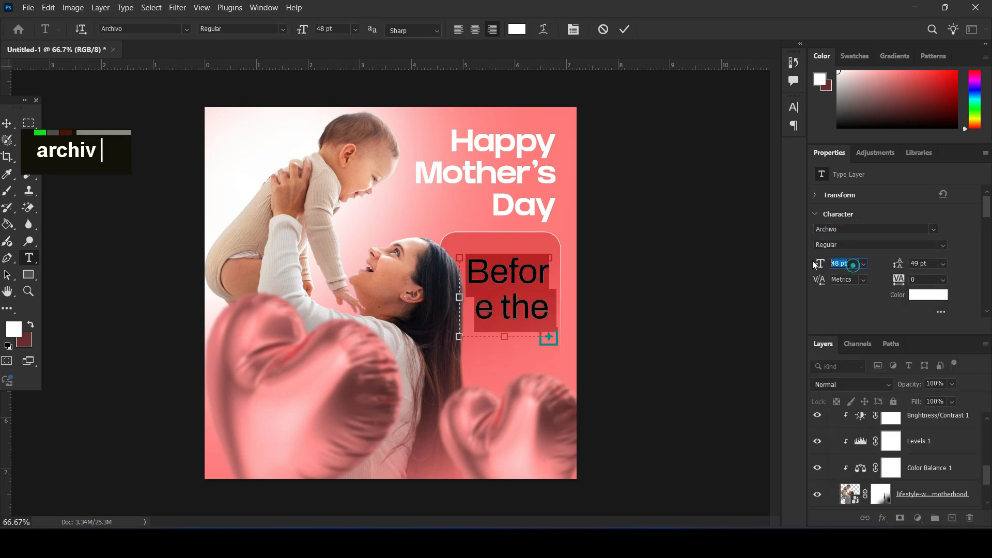
Step: Set the verse's font size to 15 pt and leading to 17 pt, and widen its text box towards the mother's hair
type("10")
key("Return")
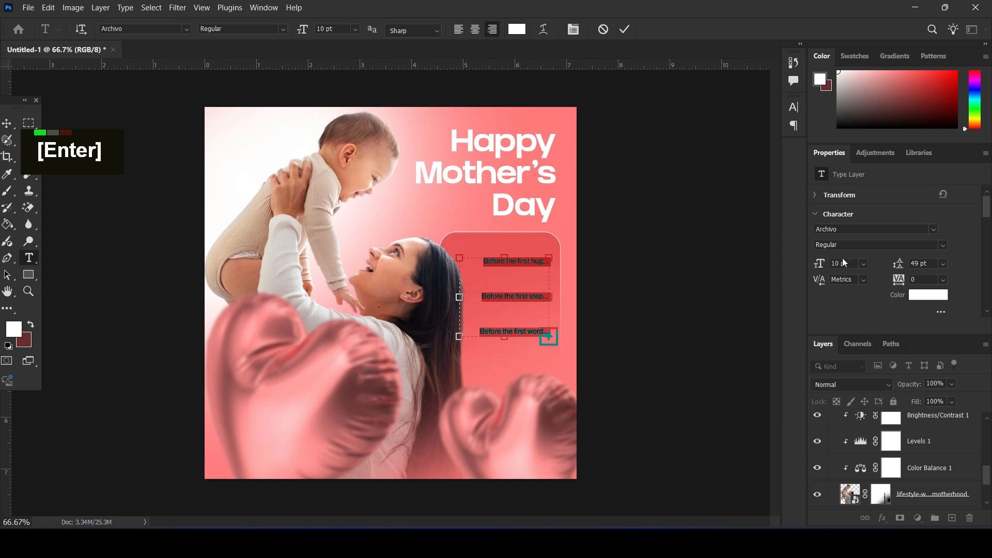
left_click(844, 263)
type("15")
key("Return")
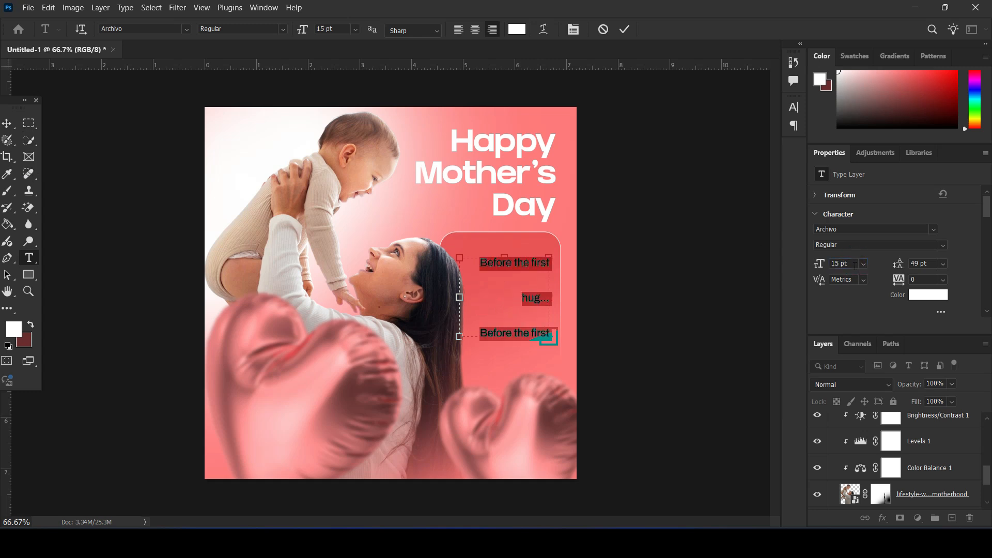
left_click(934, 264)
type("17")
key("Return")
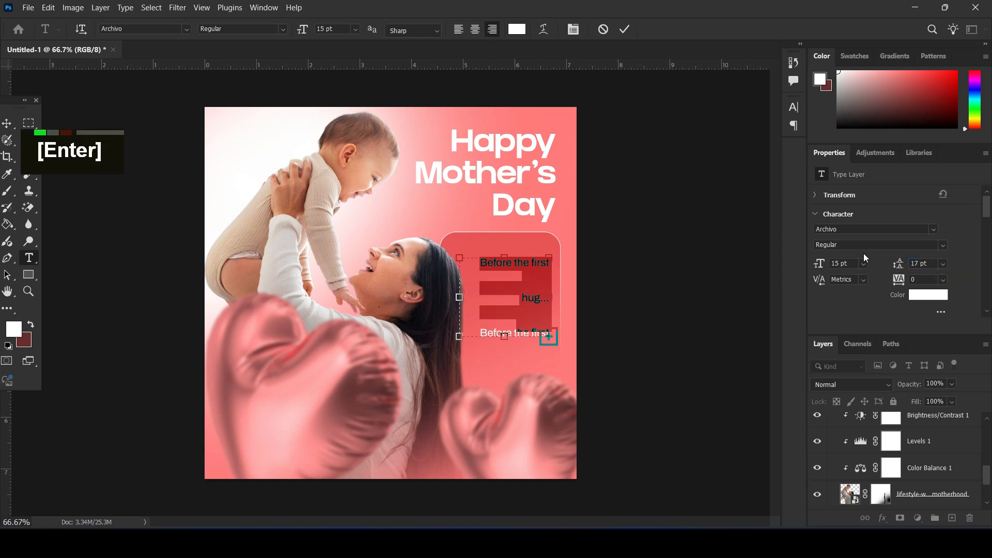
left_click_drag(459, 303, 441, 300)
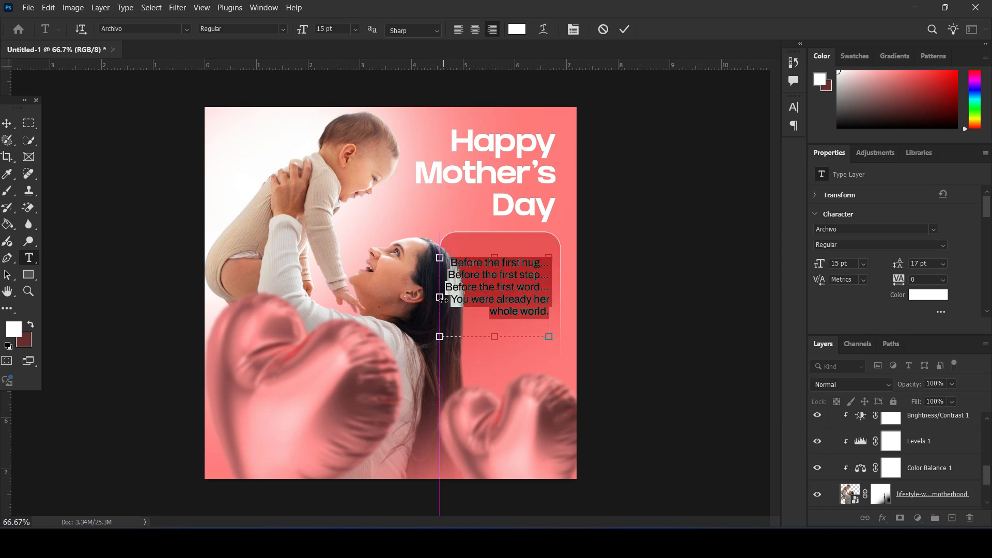
Step: Replace the ellipsis at the end of each of the verse's first three lines with two dots and finish text editing
left_click(555, 264)
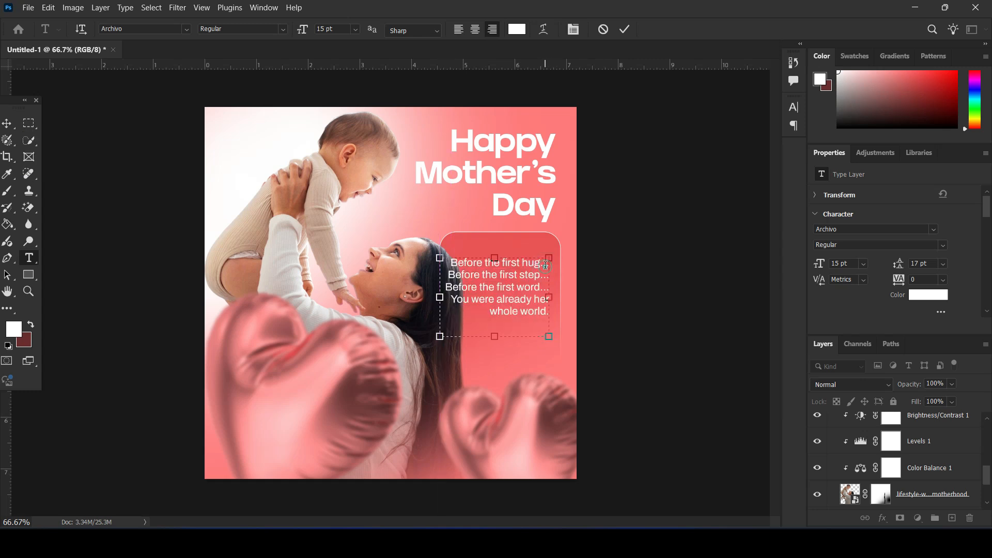
key("BackSpace")
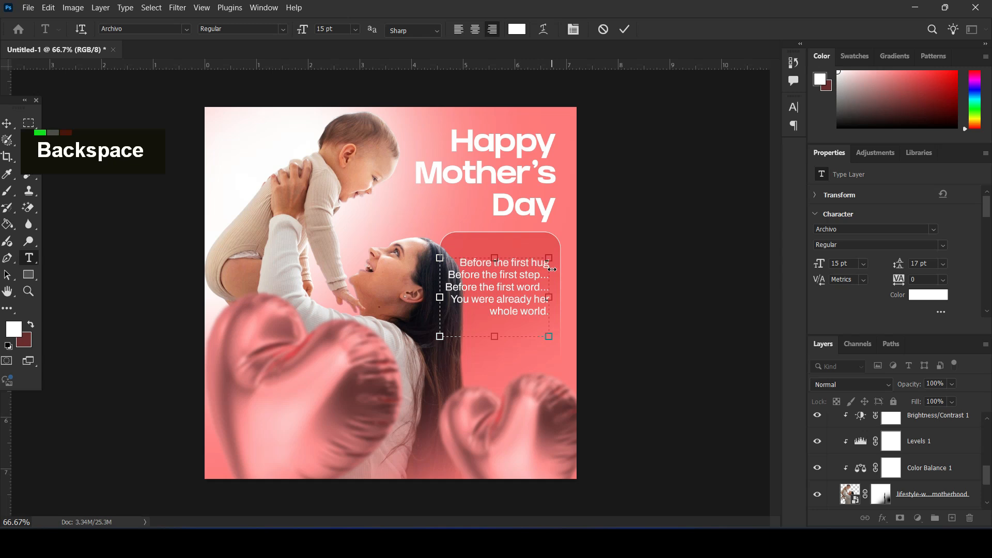
type("..")
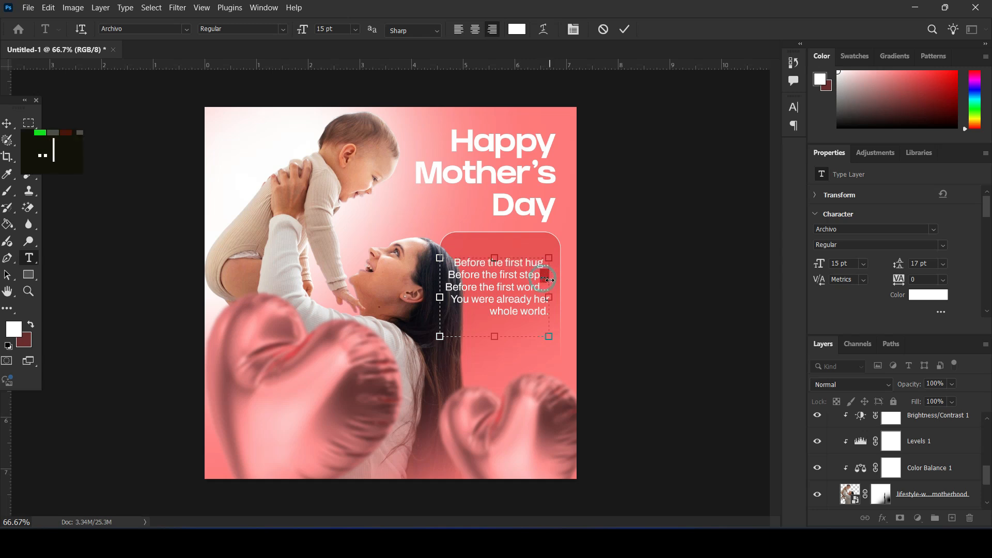
key("BackSpace")
type("..")
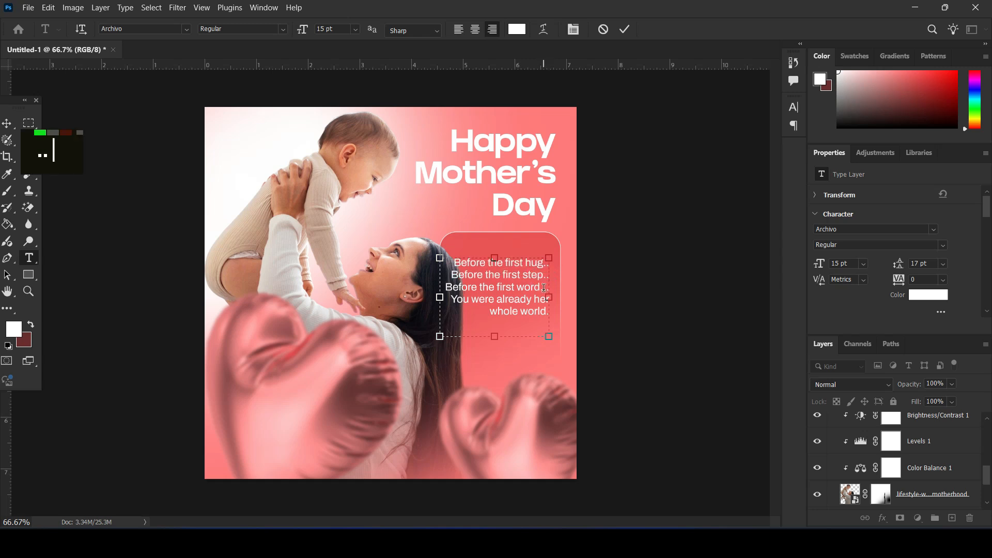
key("BackSpace")
type("..")
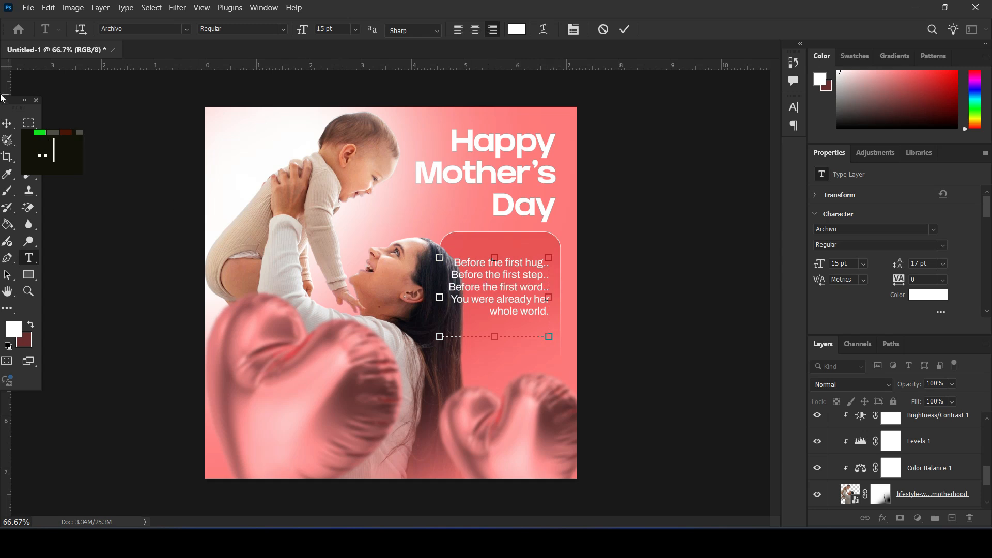
left_click(7, 124)
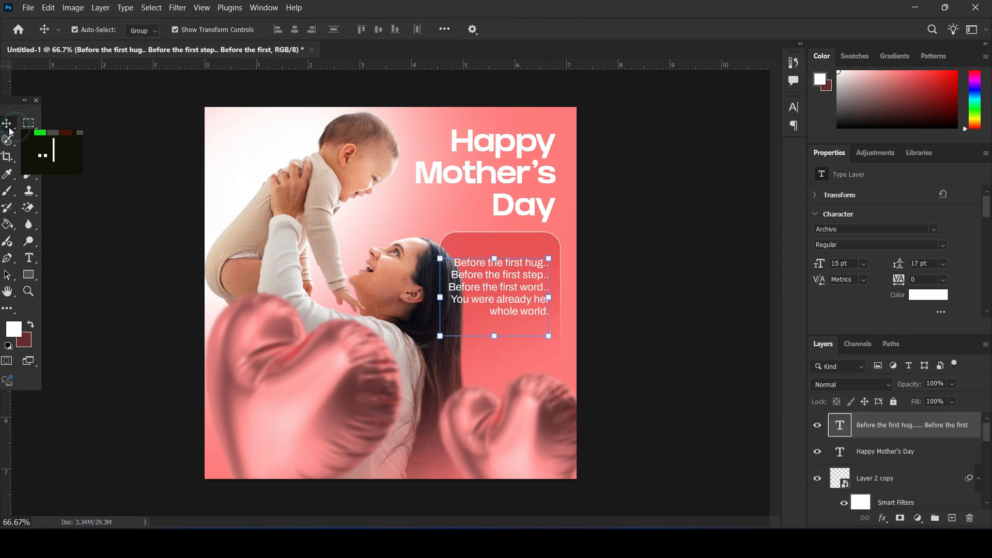
Step: Scale the verse down to about 91% and move it up into the upper part of the red rectangle
left_click_drag(440, 336, 450, 330)
left_click_drag(523, 293, 522, 281)
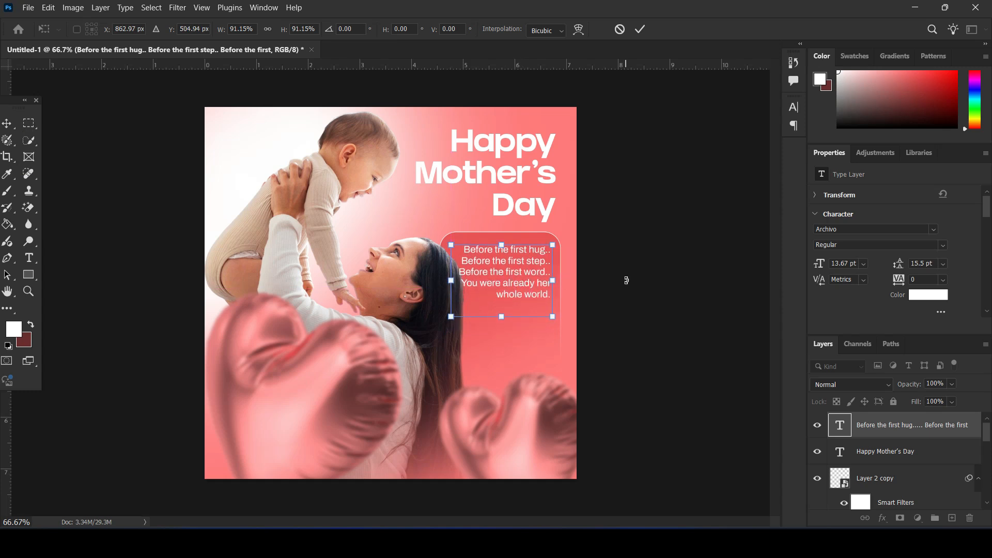
key("Return")
double_click(375, 320)
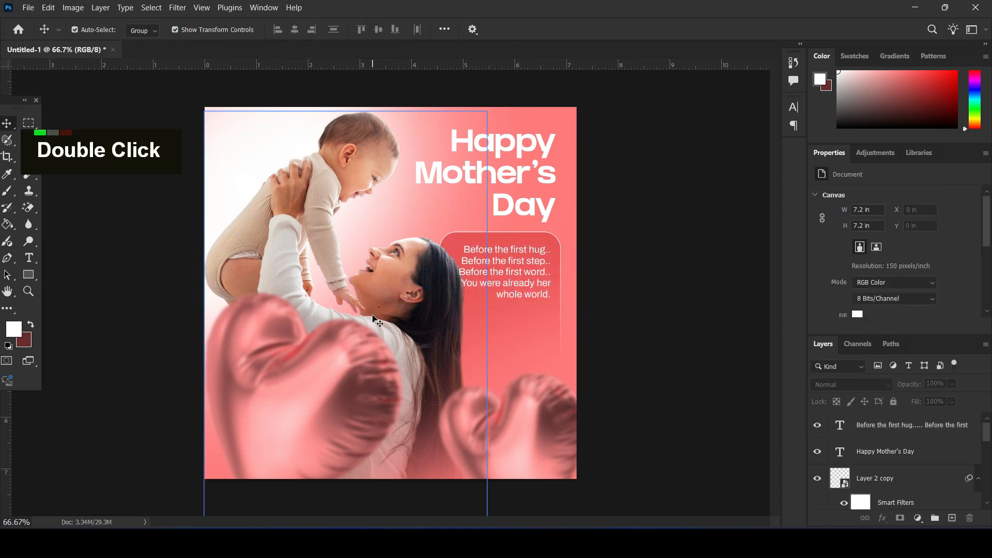
Step: Nudge the main image group with the mother and baby slightly to the left and deselect it
key("shift+Left")
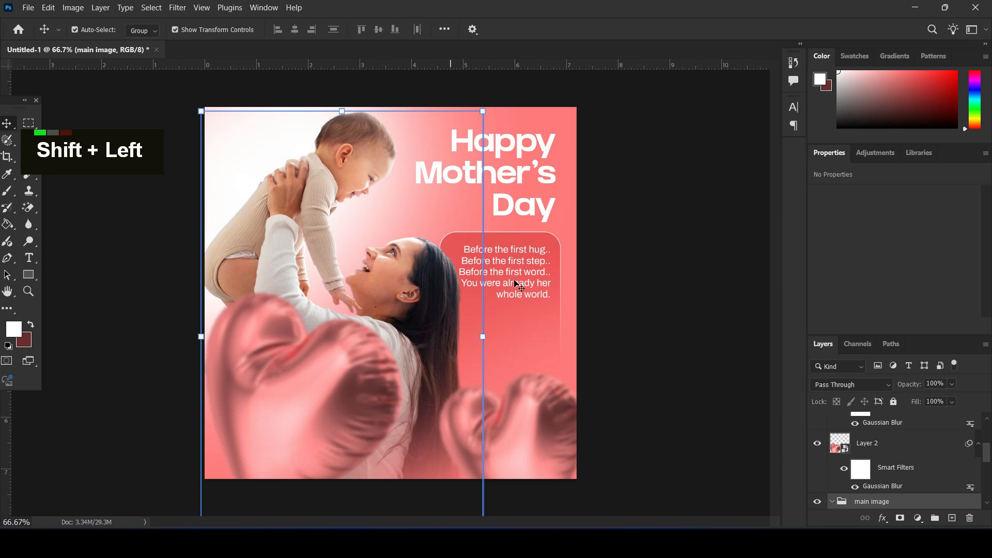
left_click(693, 235)
Step: Set the verse's last sentence, "You were already her whole world.", to Archivo Bold
double_click(514, 267)
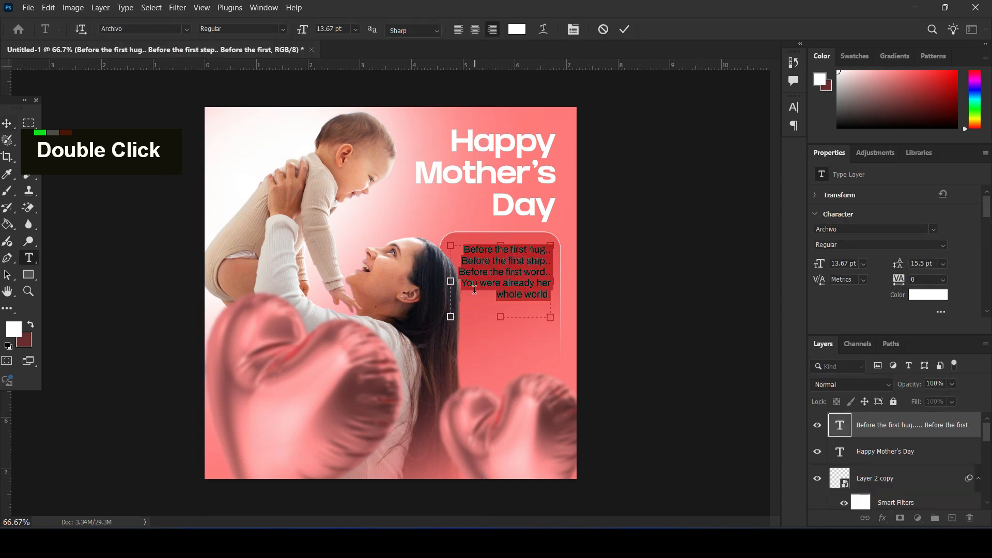
left_click_drag(465, 286, 551, 295)
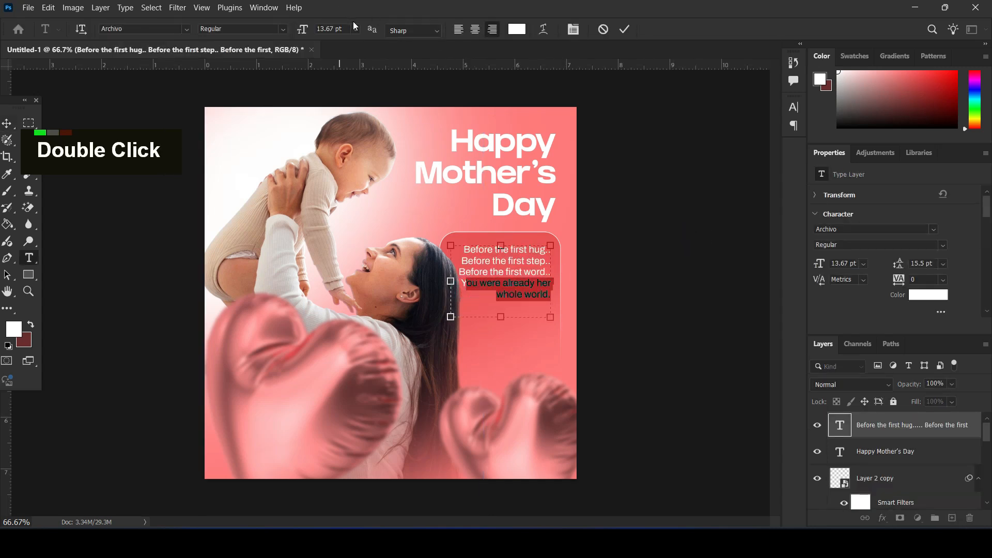
left_click(281, 29)
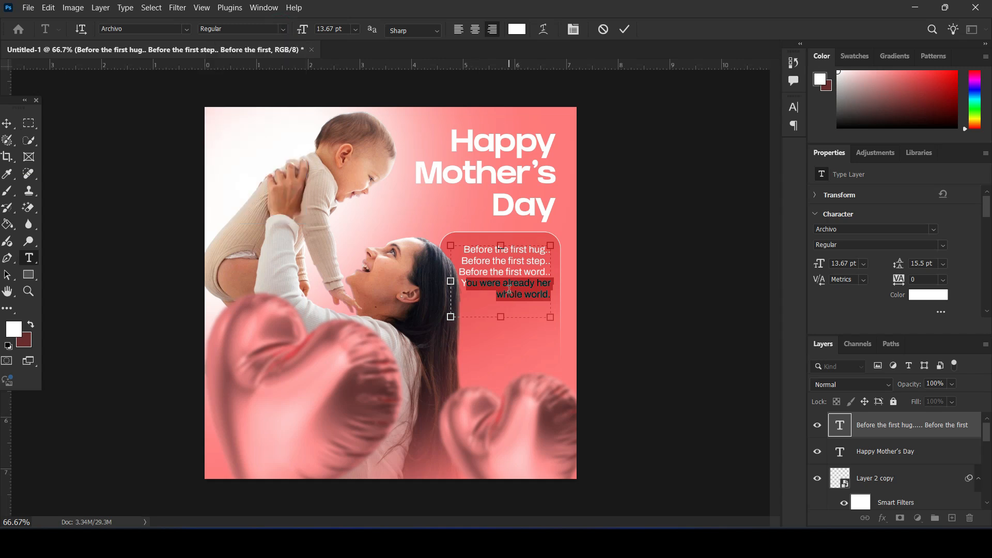
left_click_drag(462, 283, 565, 311)
left_click(281, 30)
left_click(266, 167)
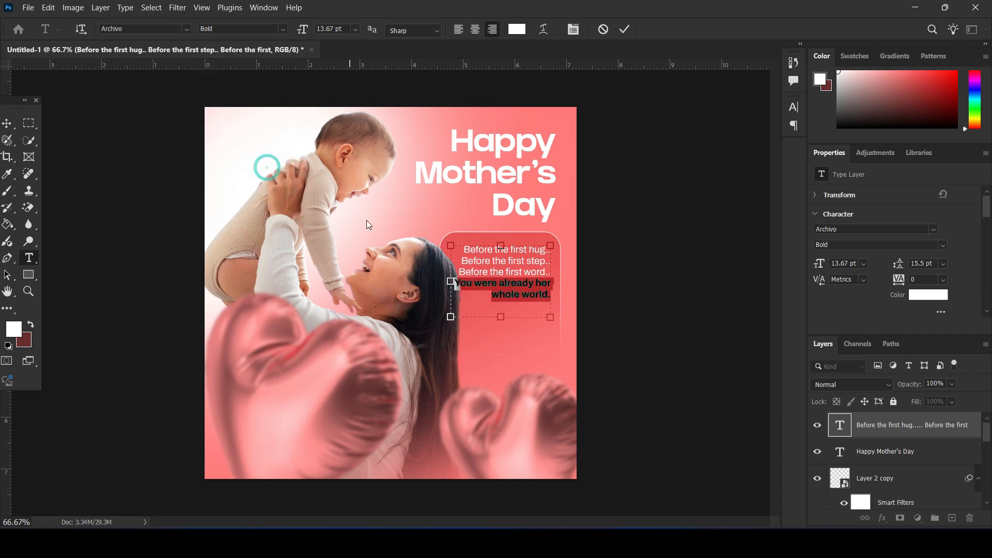
Step: Insert a line break after "already" so the verse's last line reads "her whole world."
left_click(497, 285)
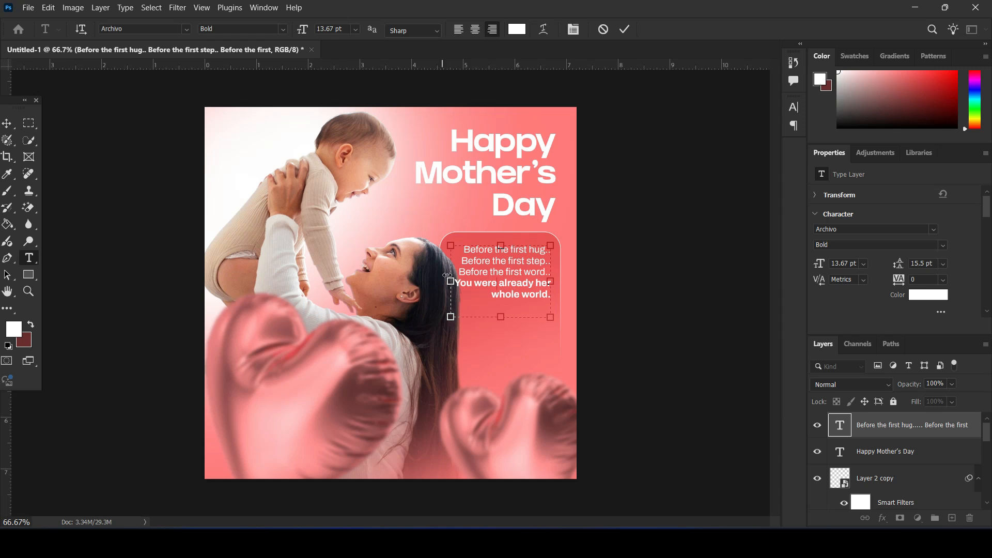
key("BackSpace")
key("Return")
key("Right")
key("Right")
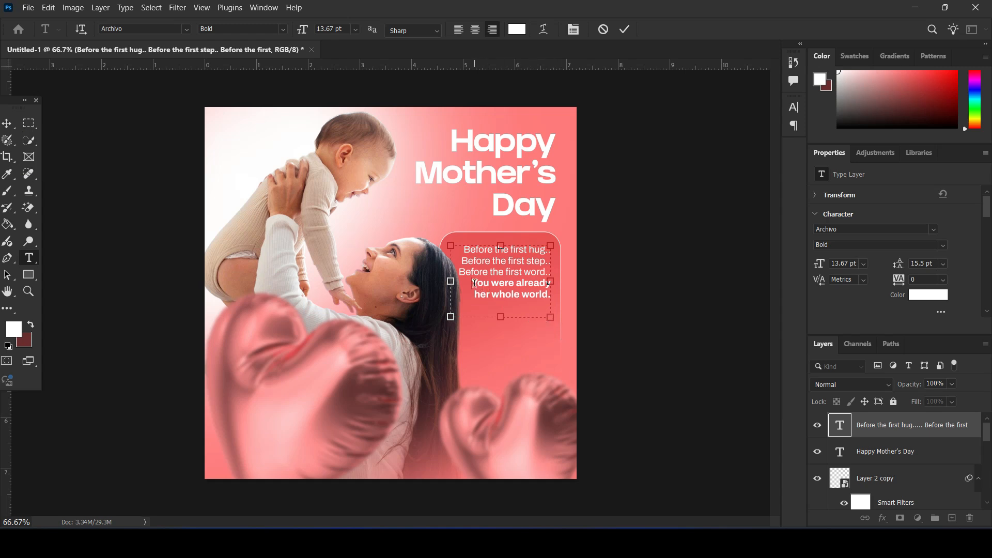
Step: Cut the bold sentence out of the verse and shorten the verse's text box to its three remaining lines
left_click_drag(475, 284, 549, 296)
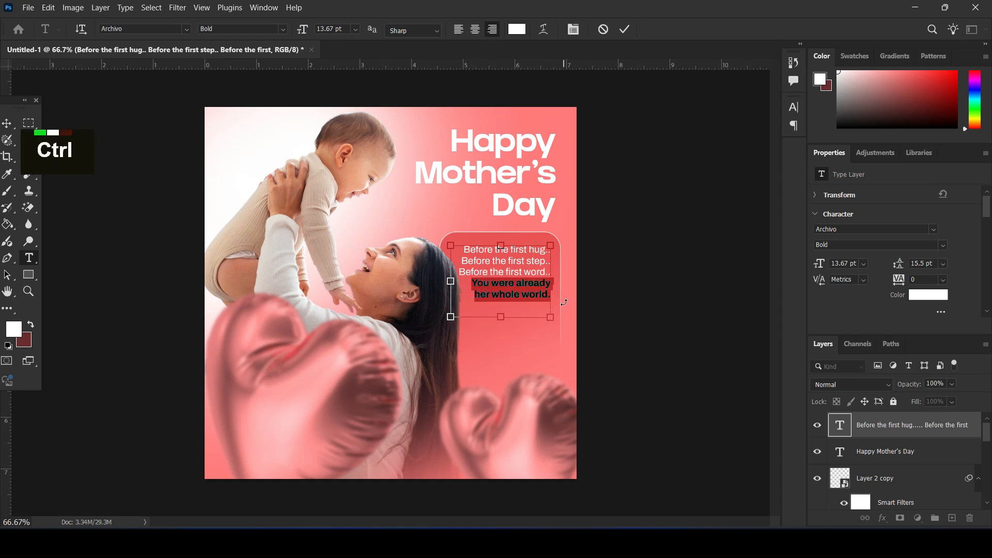
key("ctrl+x")
left_click_drag(505, 317, 505, 281)
key("Return")
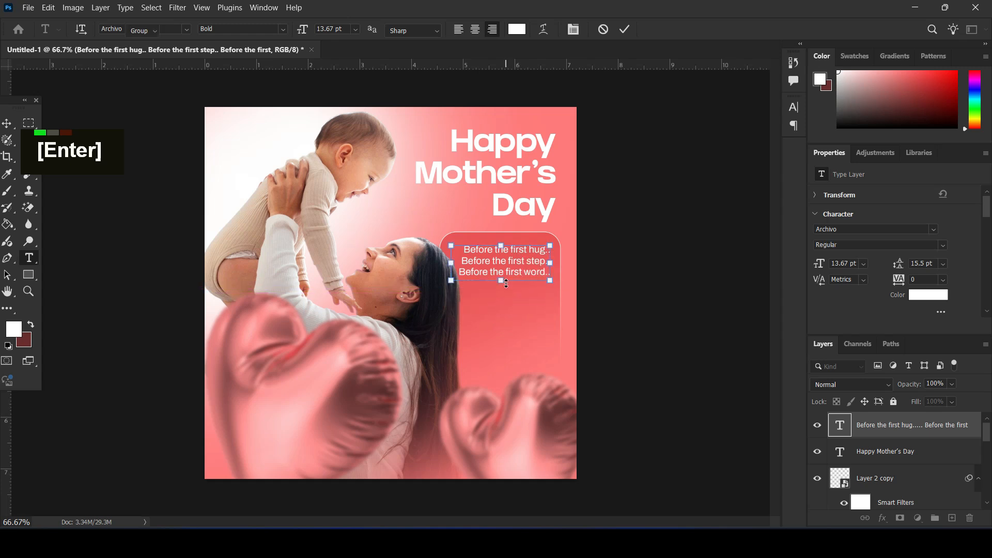
Step: Paste the cut sentence "You were already her whole world." into a new text layer over the mother's back
left_click(29, 258)
left_click(434, 331)
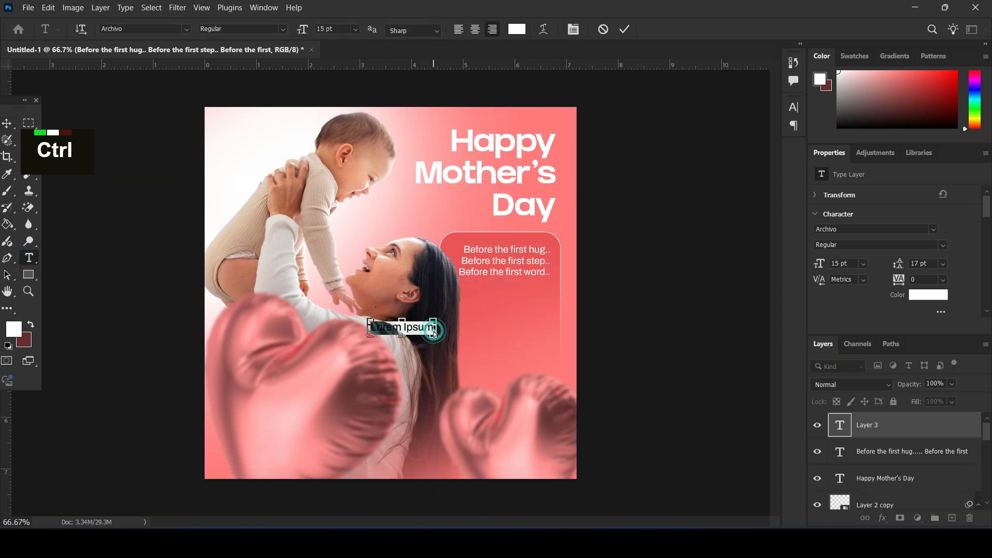
key("ctrl+v")
left_click(7, 123)
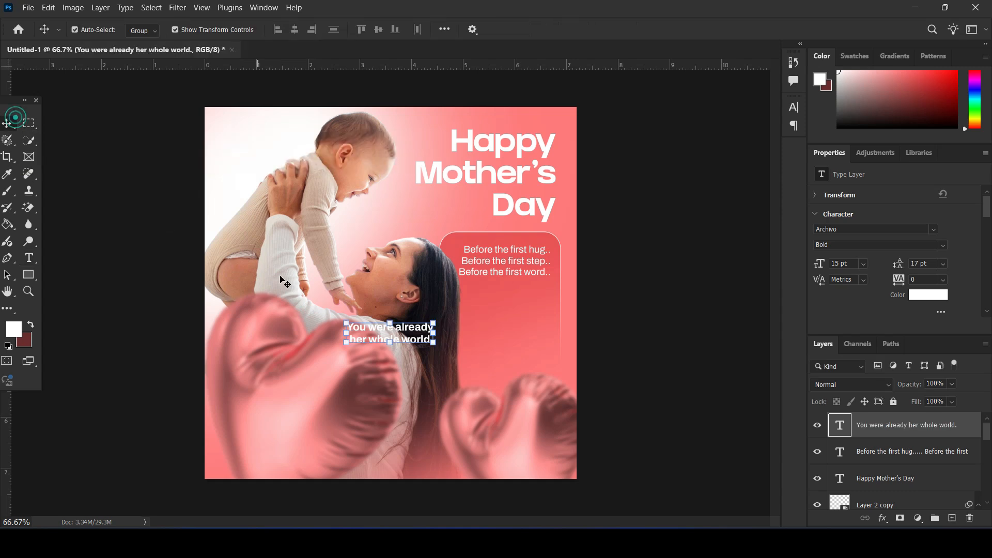
Step: Move the bold sentence directly below the verse and enlarge it to about 17 pt, matching the verse's width
left_click_drag(410, 332, 529, 291)
left_click(463, 305)
left_click_drag(462, 307, 458, 309)
left_click_drag(458, 309, 458, 308)
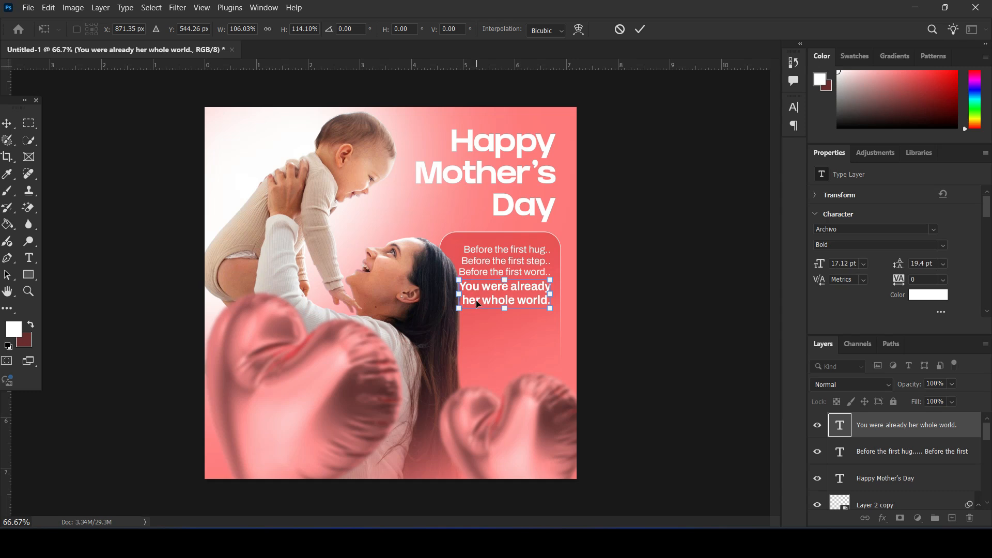
key("Return")
key("Down")
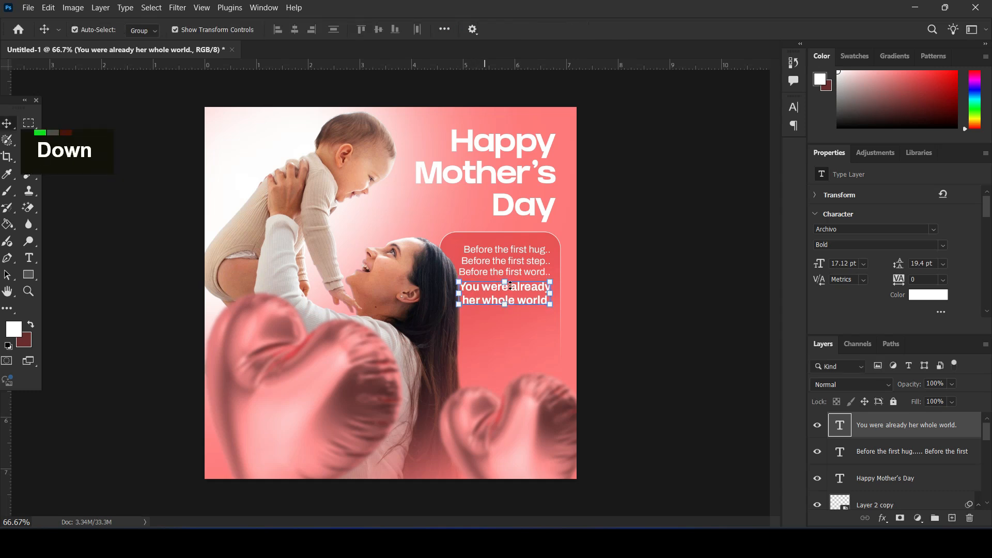
left_click(689, 298)
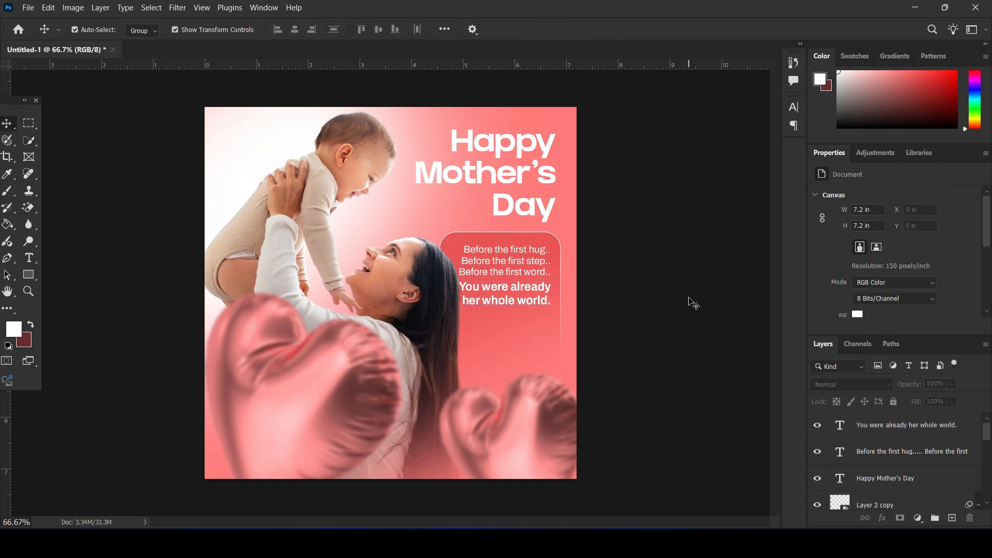
Step: Scale the three-line verse down slightly to about 12.7 pt, keeping it right-aligned above the bold sentence
left_click(463, 256)
left_click(644, 281)
left_click(904, 451)
left_click_drag(455, 280, 458, 278)
key("Return")
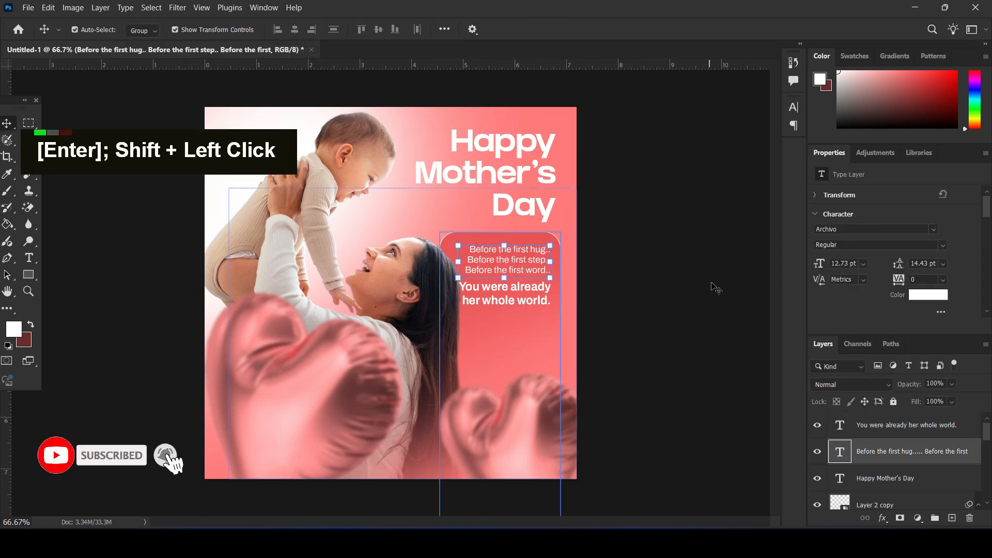
left_click(716, 286)
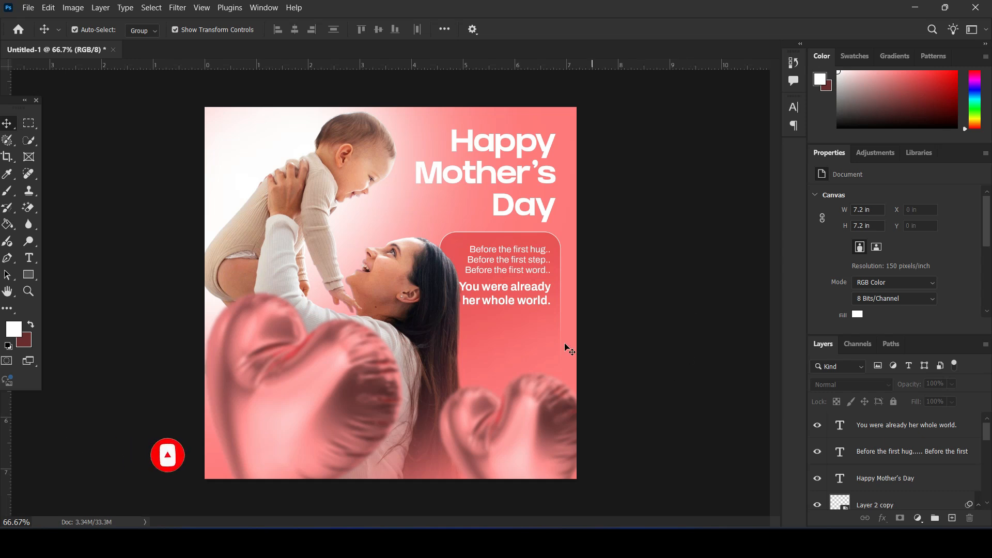
scroll(692, 336, "down", 2, "alt")
left_click(363, 385)
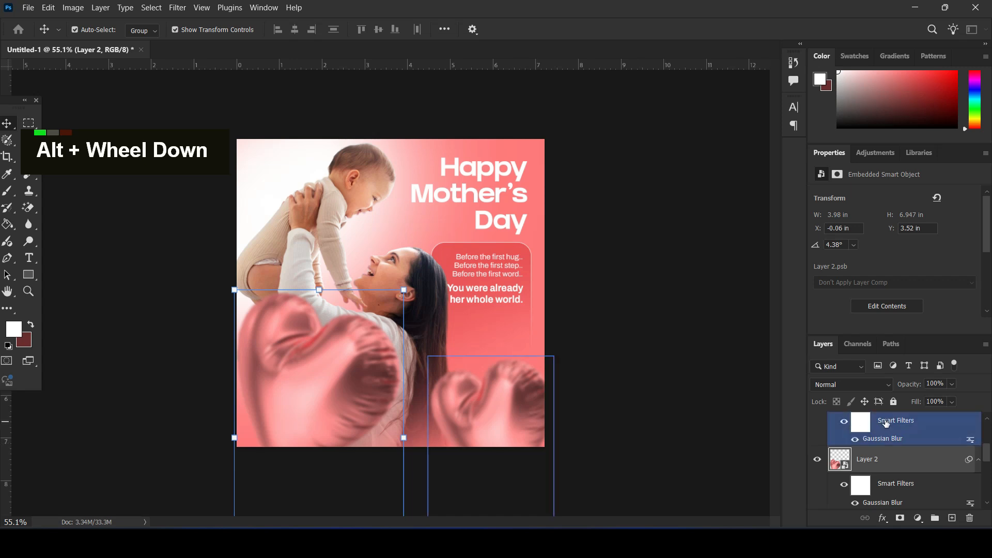
scroll(842, 449, "up", 3)
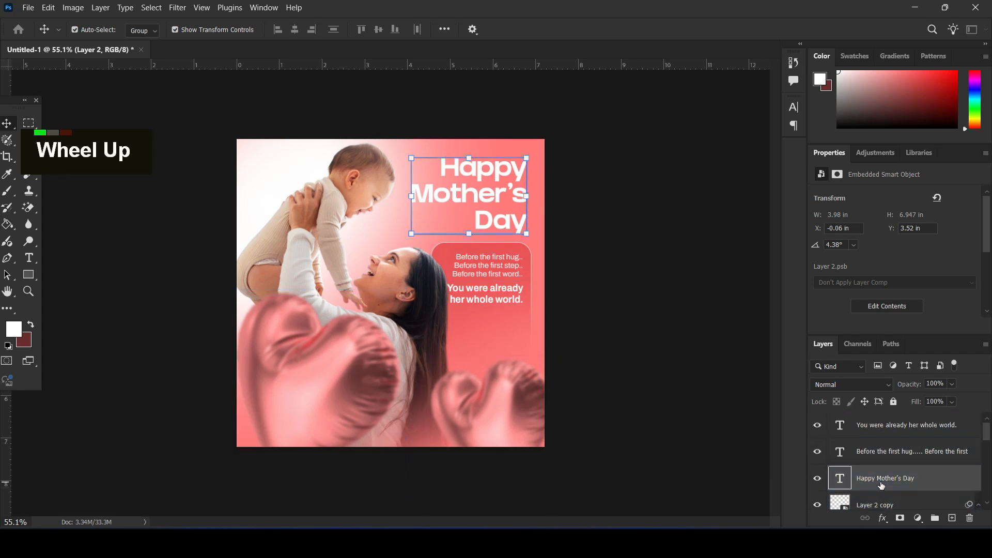
left_click(880, 480)
left_click(880, 452, "ctrl")
left_click(879, 427, "ctrl")
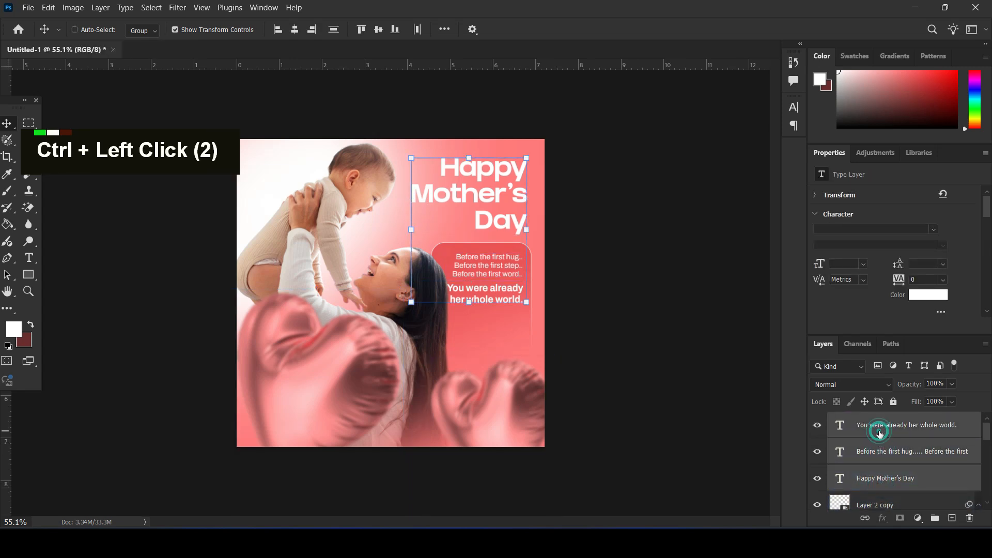
left_click(911, 432)
Step: Group the two heart balloon layers, Layer 2 copy and Layer 2, and name the group "hearts"
scroll(889, 455, "down", 2)
left_click(889, 453)
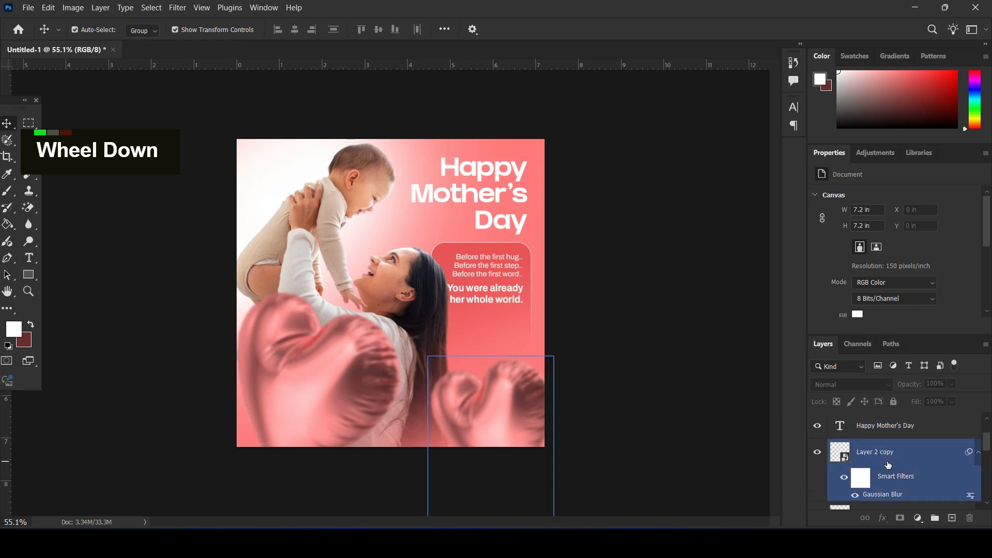
scroll(888, 457, "down", 2)
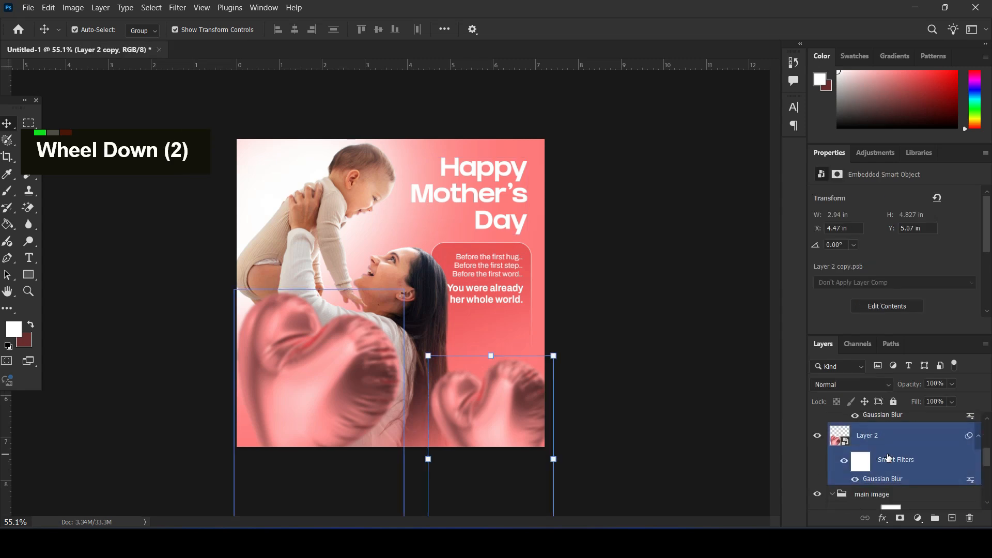
left_click(886, 447, "shift")
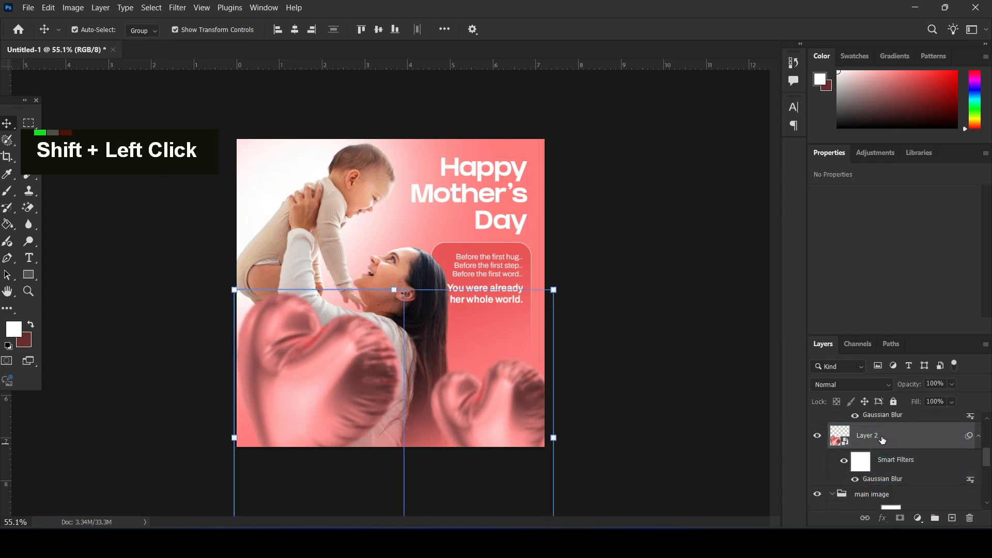
key("ctrl+g")
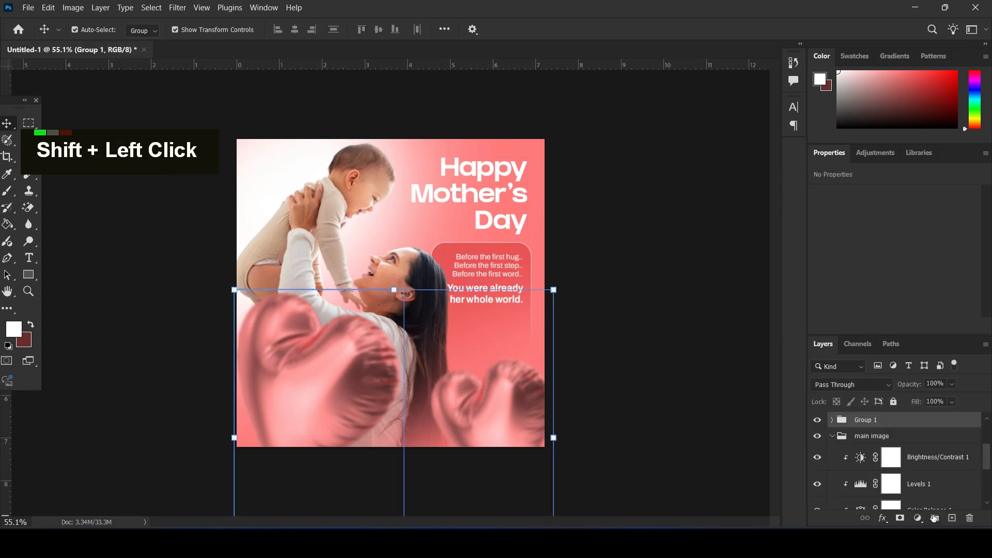
double_click(863, 420)
type("heart")
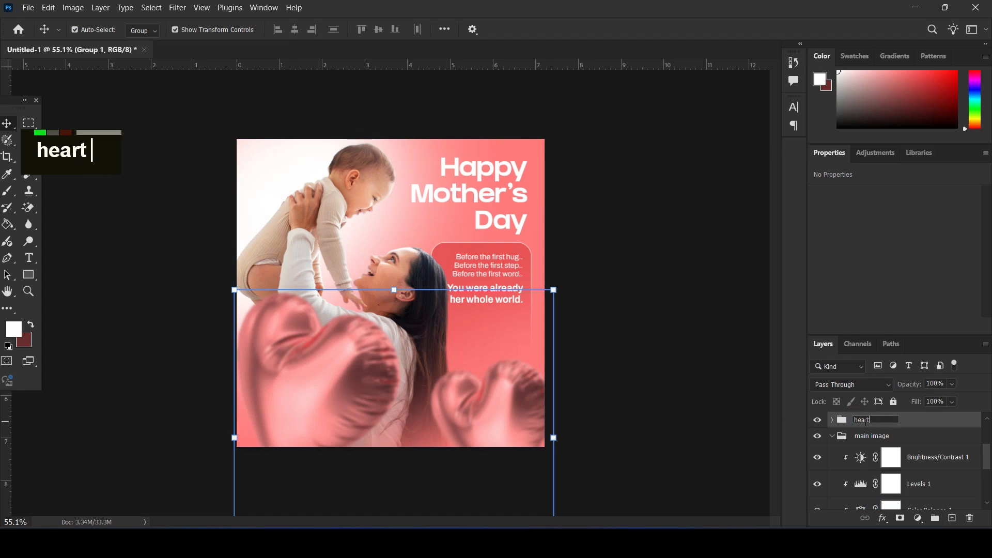
key("Return")
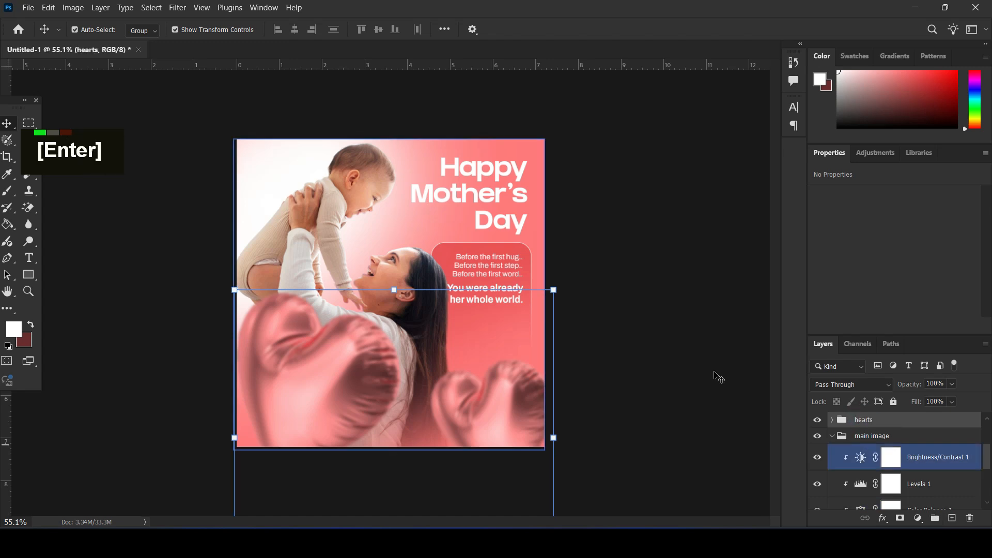
left_click(662, 296)
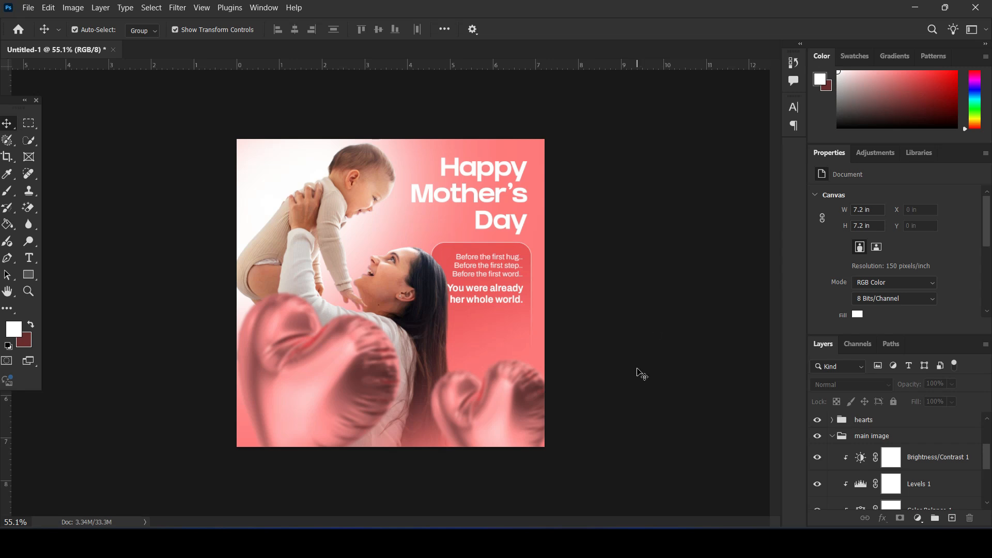
Step: Collapse the main image group and add a new empty layer directly above the hearts group
left_click(491, 416)
left_click(840, 436)
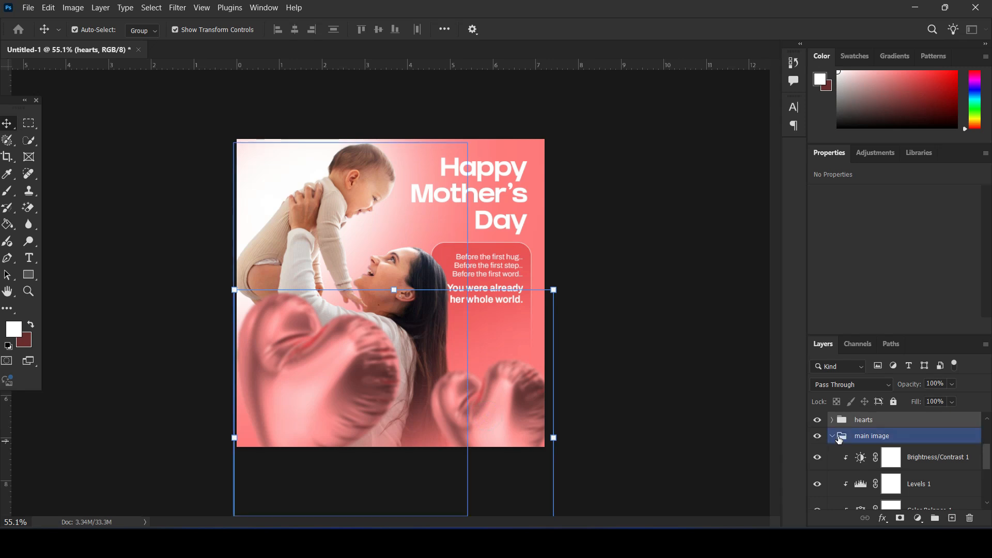
left_click(834, 436)
left_click(952, 519)
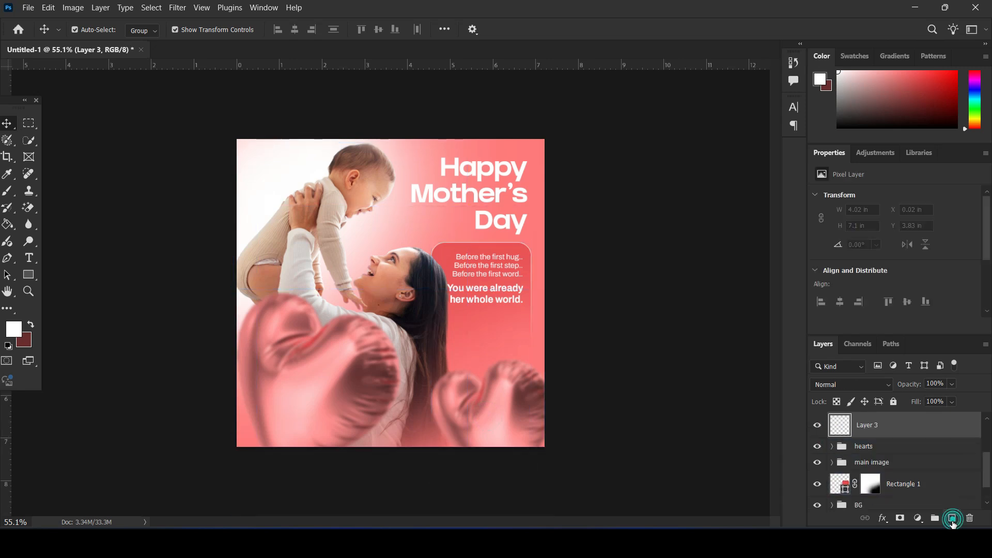
Step: Swap the foreground and background colours and set the foreground colour to the red #b44a4a
left_click(29, 324)
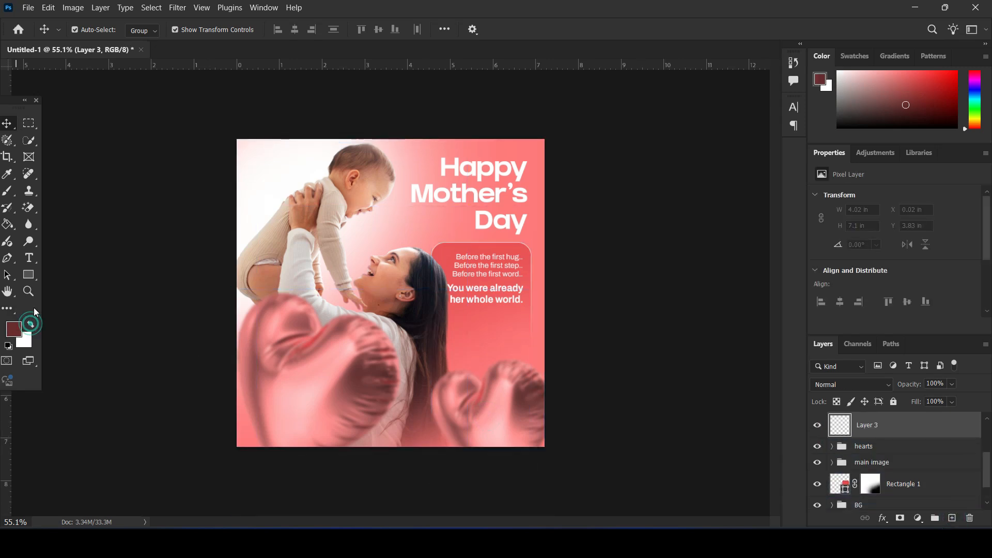
left_click(19, 331)
left_click(509, 245)
double_click(776, 349)
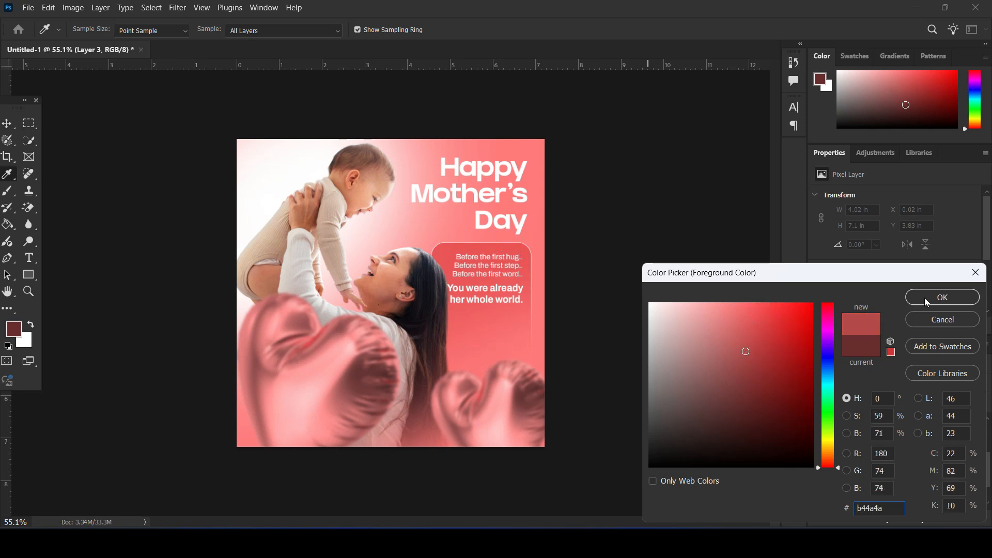
key("Return")
Step: Paint soft red along the canvas's lower edge over the hearts with an 800 px brush
key("v")
left_click(8, 191)
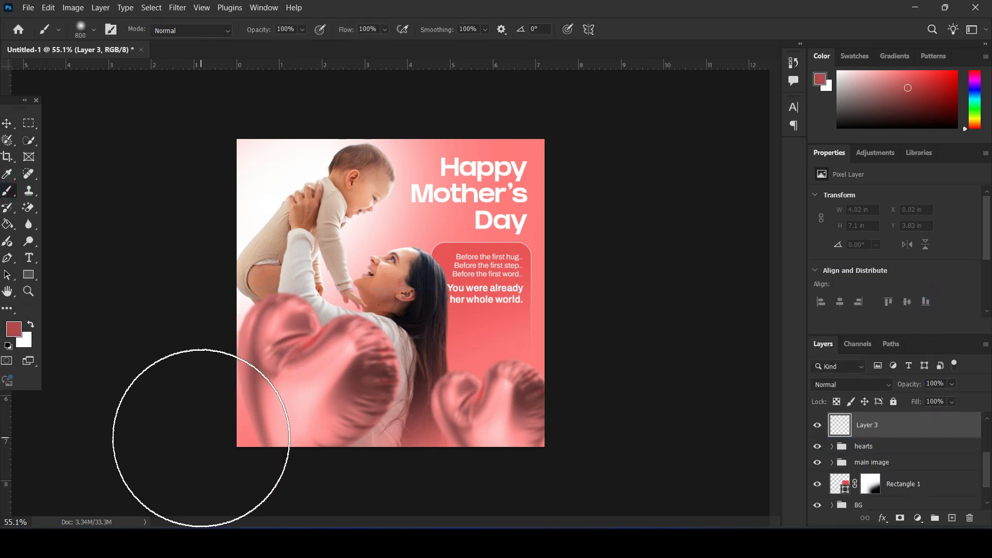
double_click(485, 473)
mouse_move(186, 395)
left_mouse_down()
mouse_move(160, 382)
mouse_move(148, 332)
left_mouse_up()
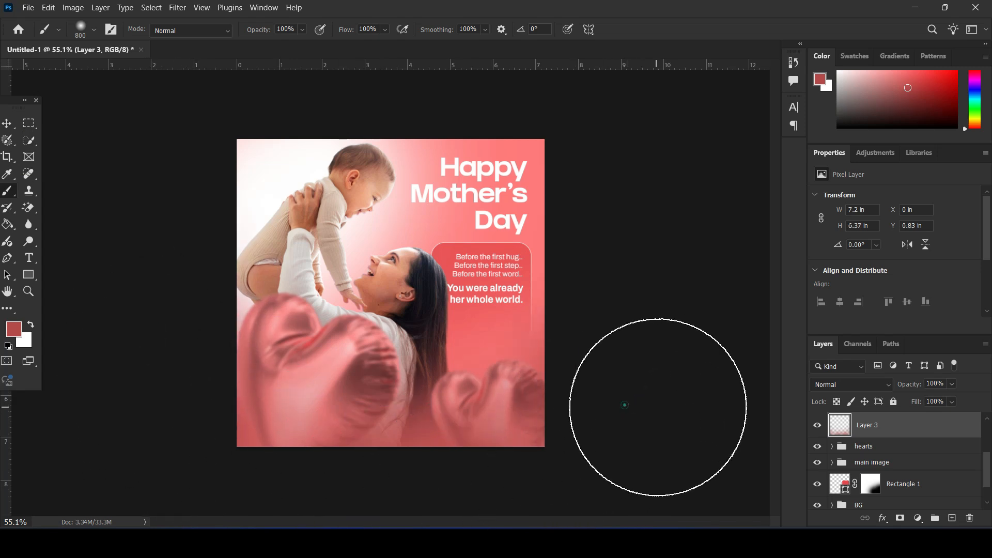
Step: Set the painted red layer's blend mode to Overlay
left_click(827, 387)
left_click(815, 44)
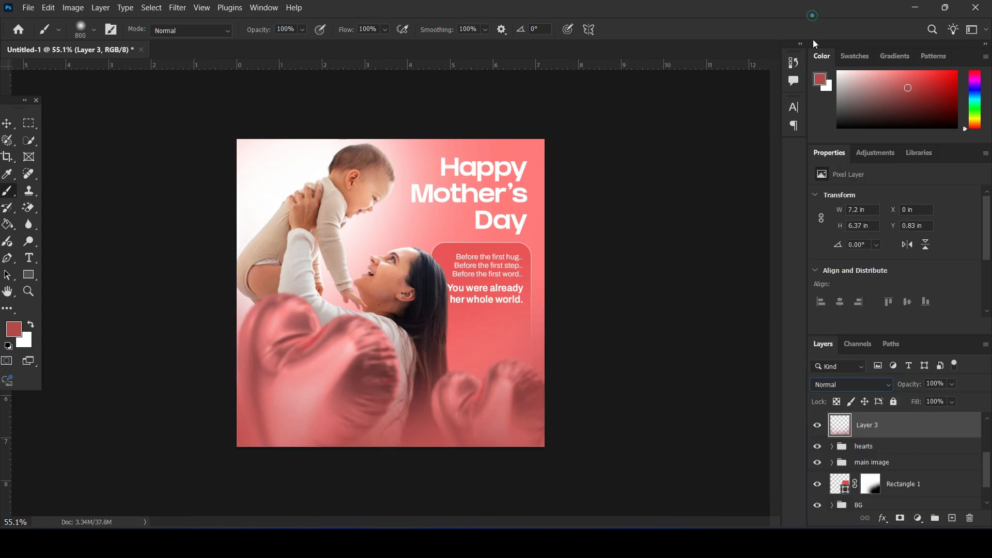
left_click(841, 368)
left_click(817, 352)
double_click(832, 383)
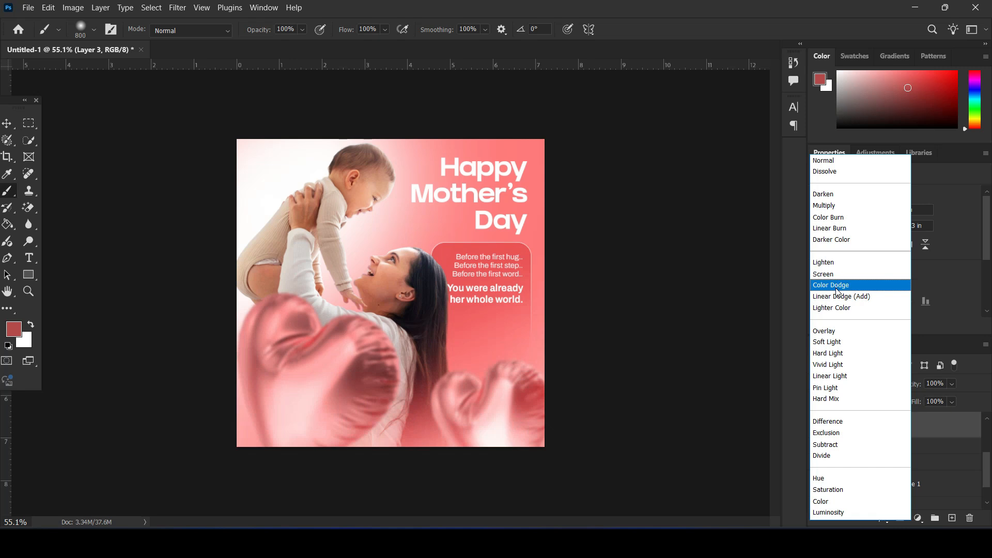
left_click(832, 331)
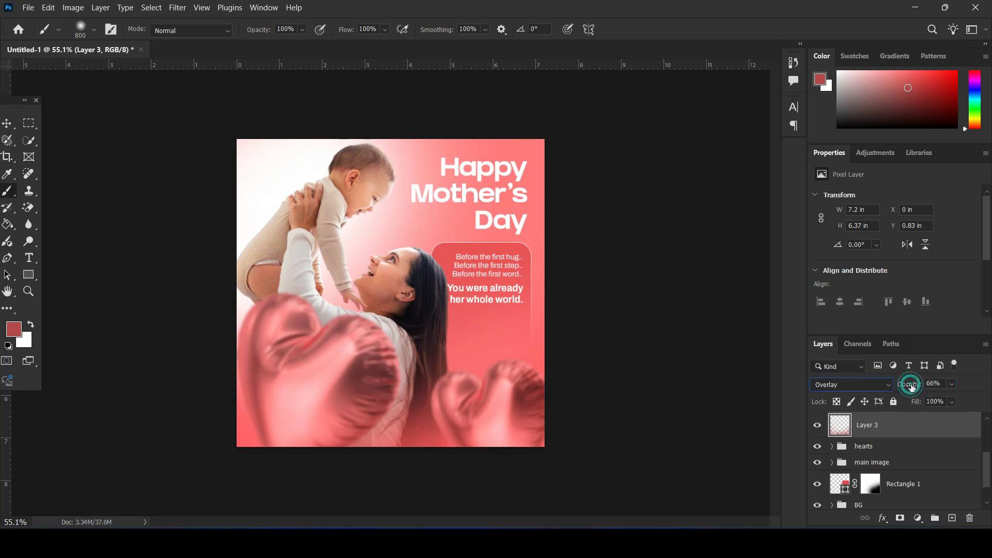
Step: Add a new empty layer above the "You were already her whole world." text layer
left_click(6, 125)
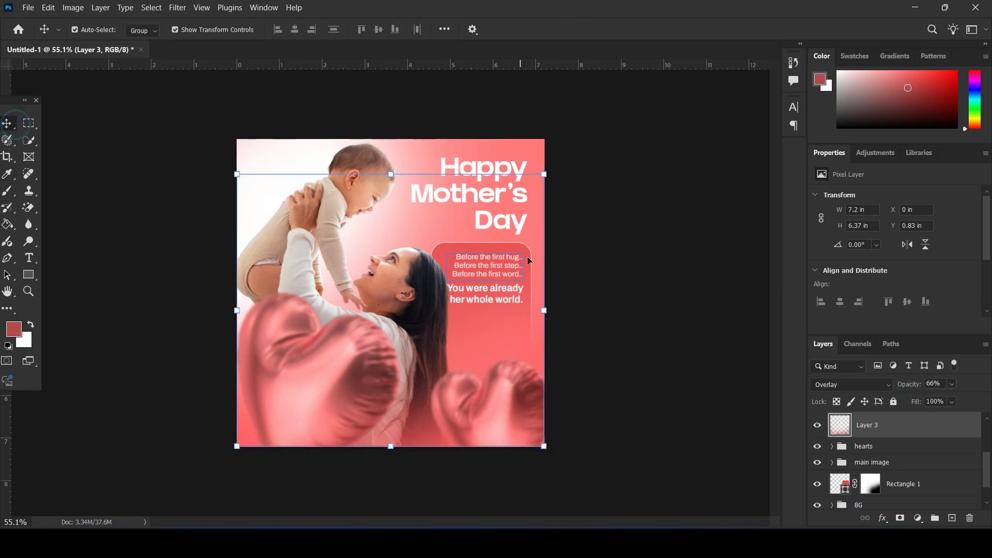
left_click(627, 252)
scroll(908, 462, "up", 2)
scroll(907, 460, "up", 1)
left_click(902, 433)
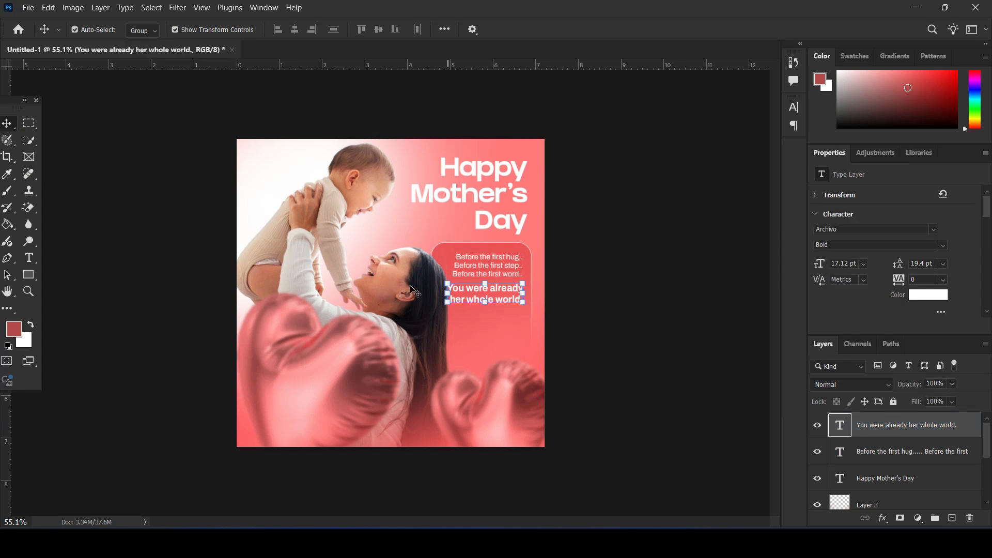
left_click(952, 518)
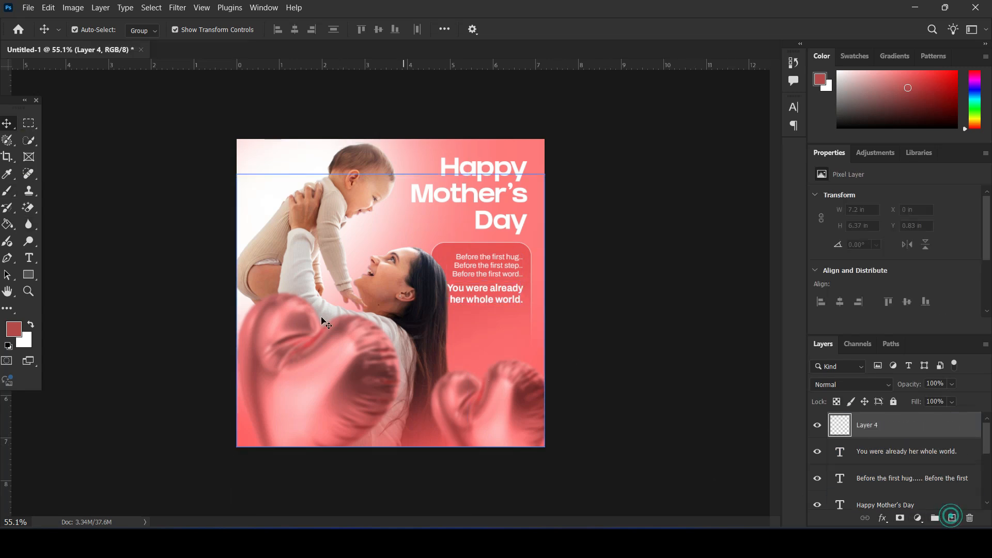
Step: Set the foreground colour to the bright coral red #ff6262
left_click(8, 191)
left_click(13, 328)
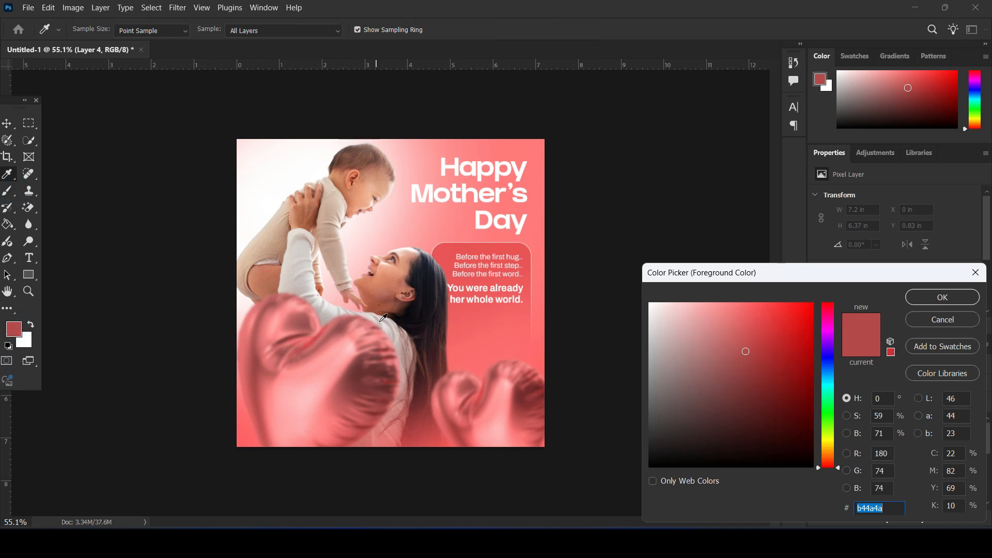
left_click(479, 150)
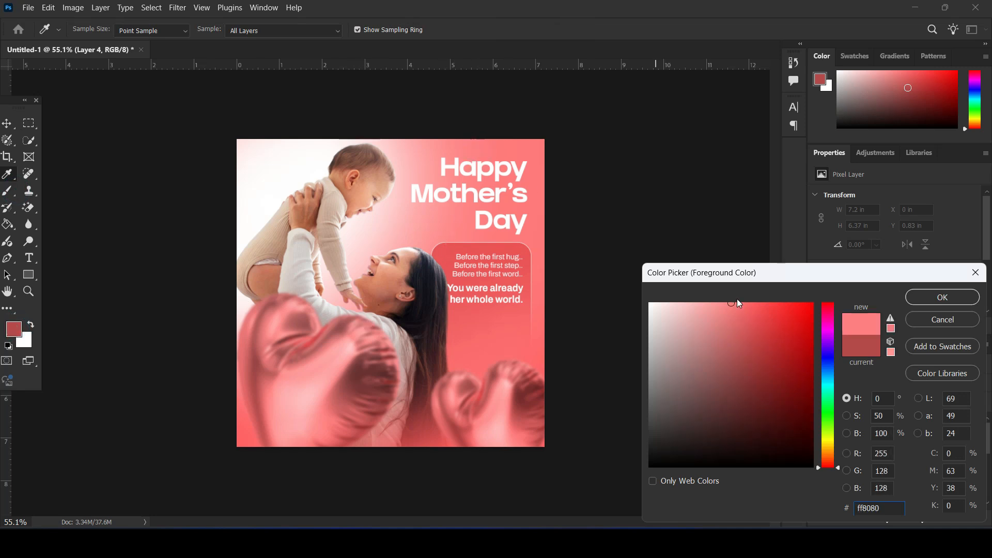
left_click(738, 314)
left_click(750, 303)
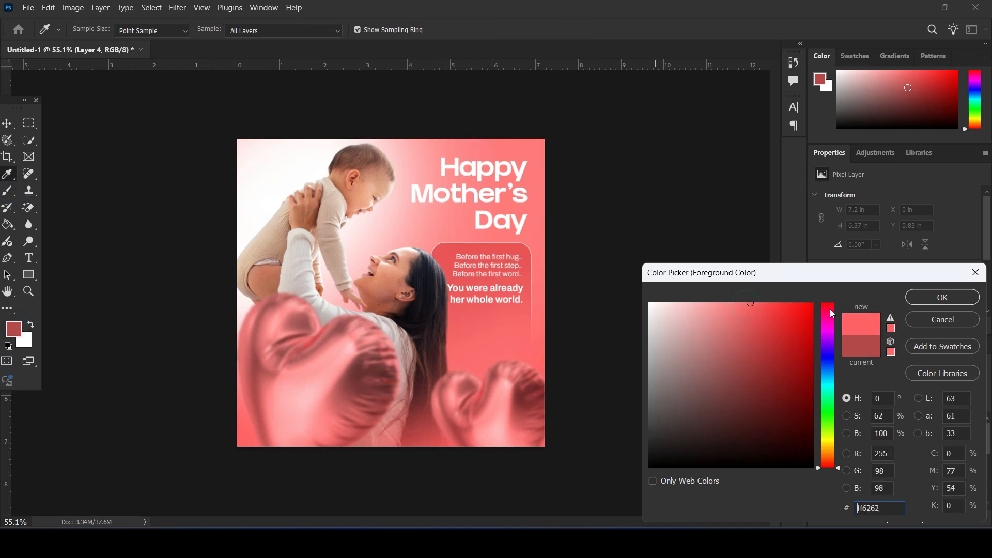
left_click(922, 298)
Step: Paint a large soft red spot over the mother's neck with a smaller 150 px white spot at its centre
key("b")
key("bracketleft")
key("bracketleft")
key("bracketleft")
key("bracketleft")
key("bracketleft")
key("bracketleft")
left_click(391, 302)
key("bracketleft")
key("bracketleft")
key("bracketleft")
key("x")
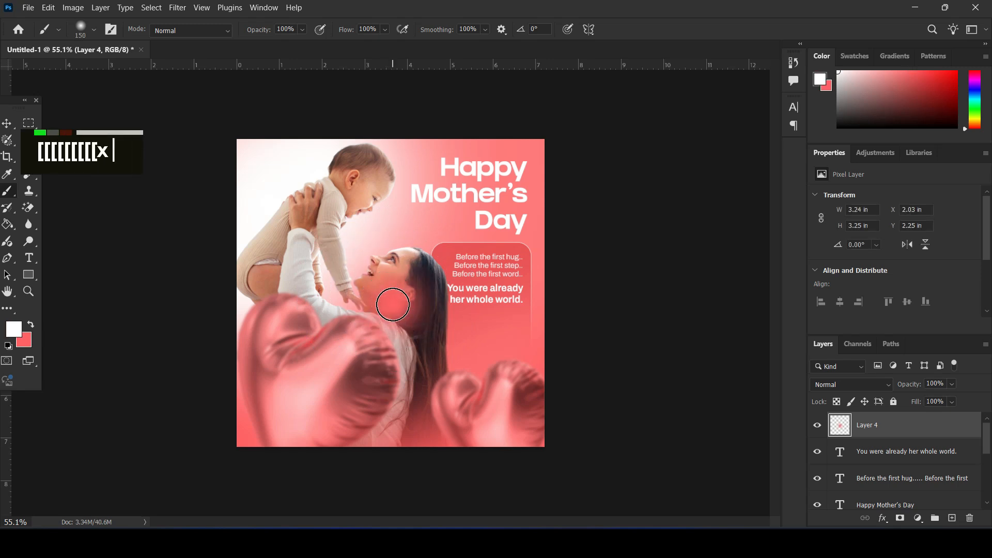
left_click(393, 305)
Step: Set the glow layer to Screen, enlarge it to about 4.8 in wide and place it between the baby and the mother's face
left_click(14, 124)
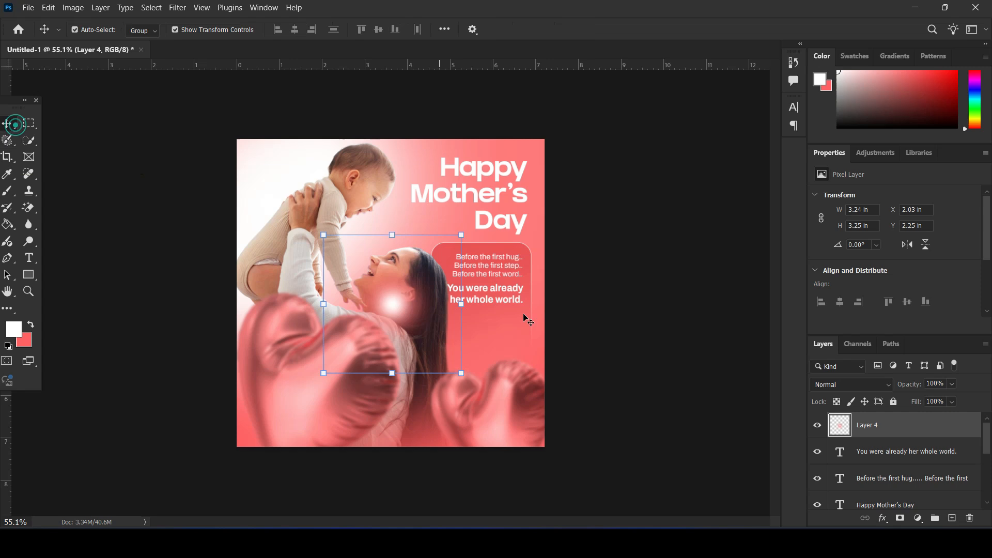
left_click(826, 383)
left_click(823, 272)
left_click_drag(385, 325, 364, 262)
left_click_drag(441, 310, 485, 349)
left_click_drag(375, 242, 373, 259)
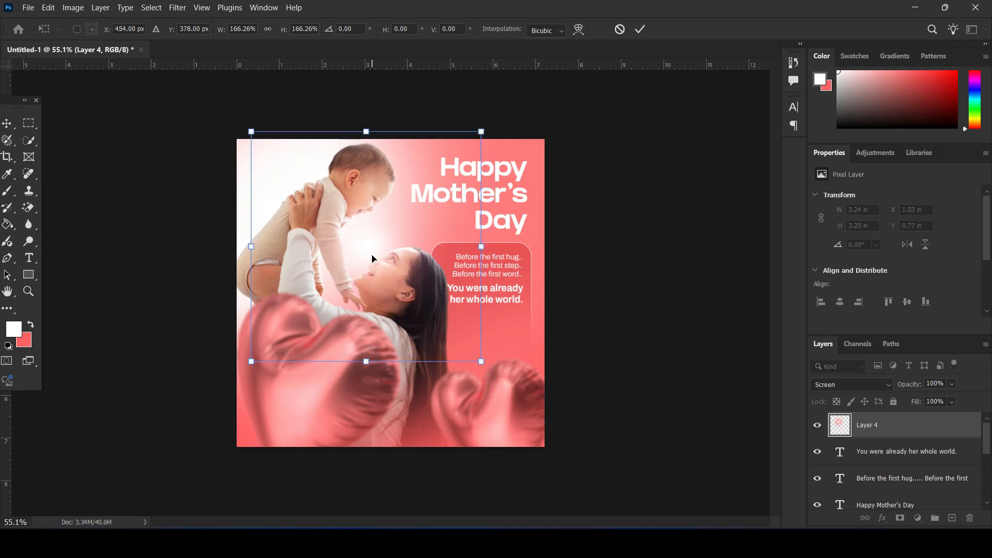
left_click_drag(477, 360, 456, 348)
Step: Duplicate the glow to the canvas's right edge, enlarge that copy to about 181%, and place another copy of it at the left edge
left_click_drag(364, 244, 513, 356)
key("Return")
left_click(360, 240, "alt")
left_click_drag(602, 253, 719, 194)
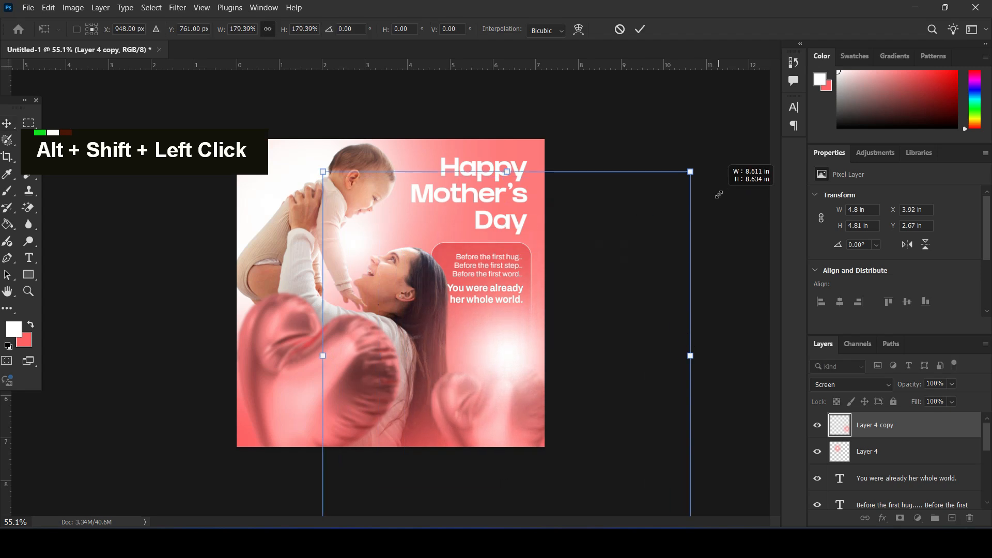
left_click_drag(514, 356, 578, 335)
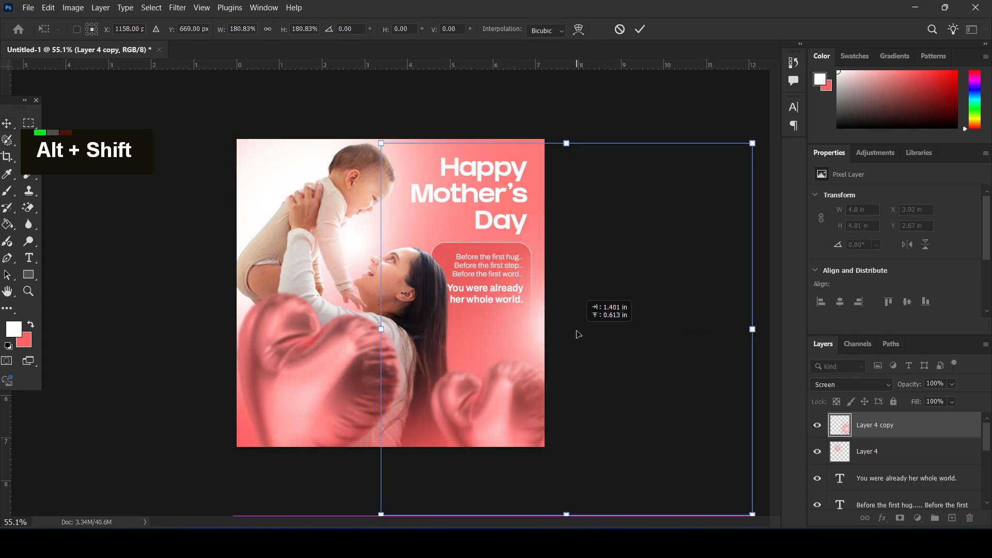
key("Return")
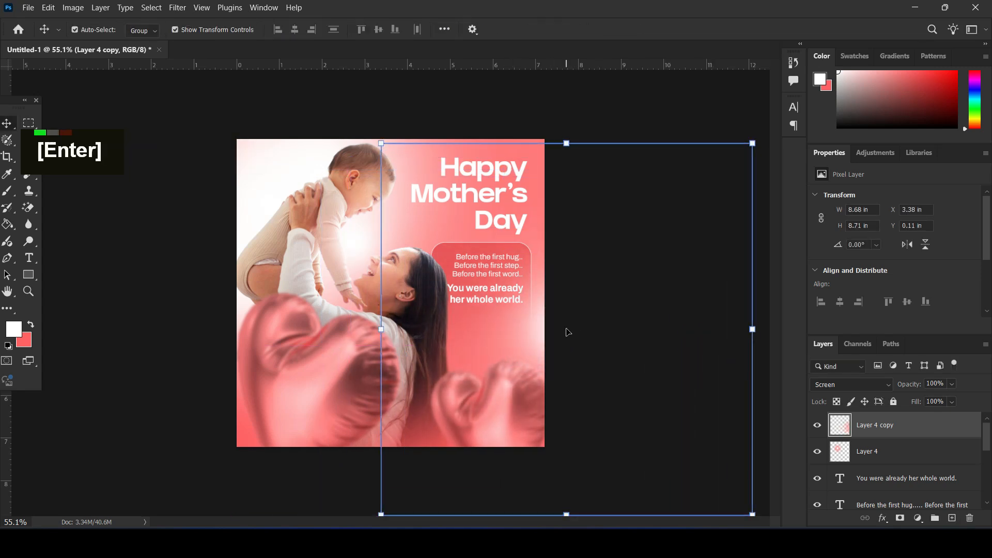
left_click_drag(536, 331, 187, 312)
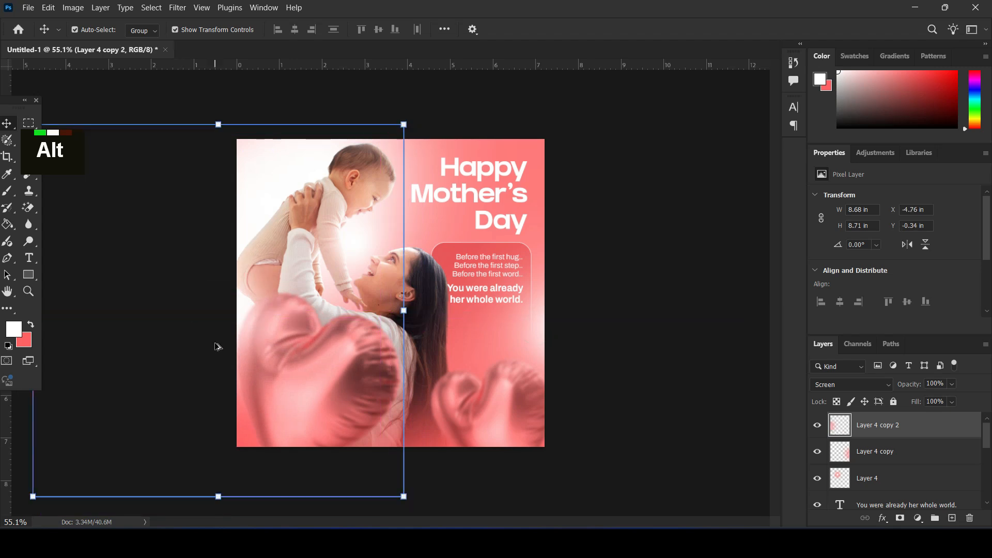
left_click(650, 282)
Step: Expand the BG group and select Layer 1 inside it
left_click(282, 152)
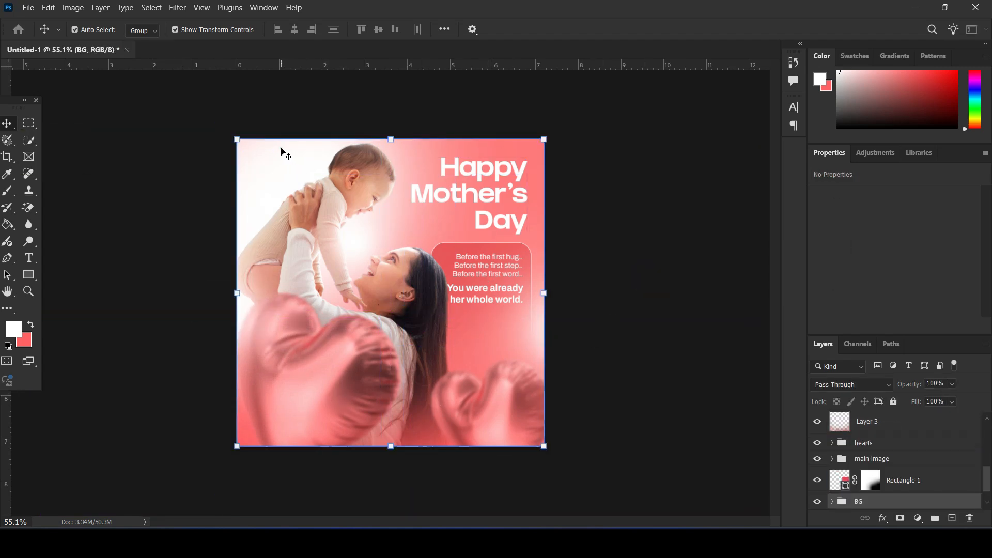
left_click(832, 501)
scroll(878, 465, "down", 2)
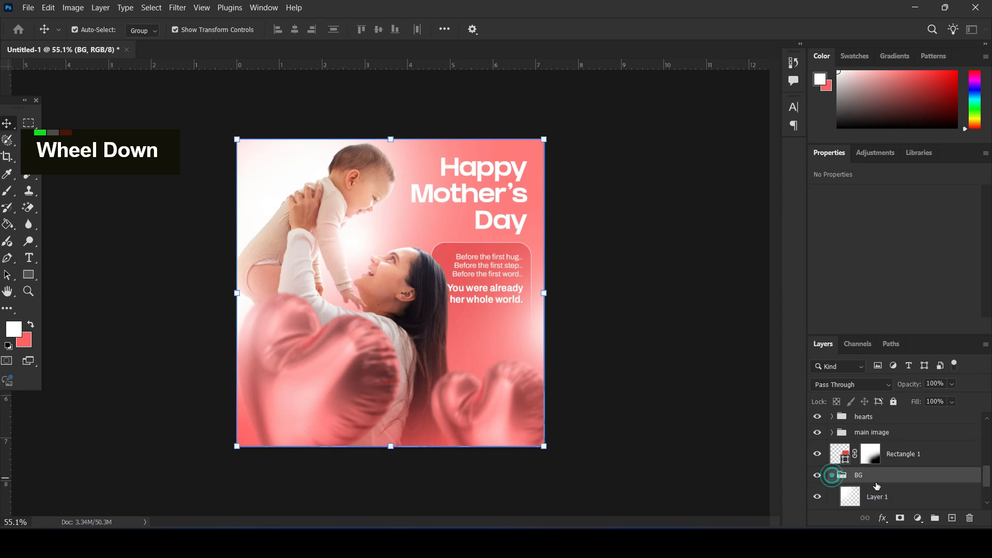
left_click(878, 444)
Step: Enlarge the brush to 1000 px and add a layer mask to Layer 1
left_click(7, 191)
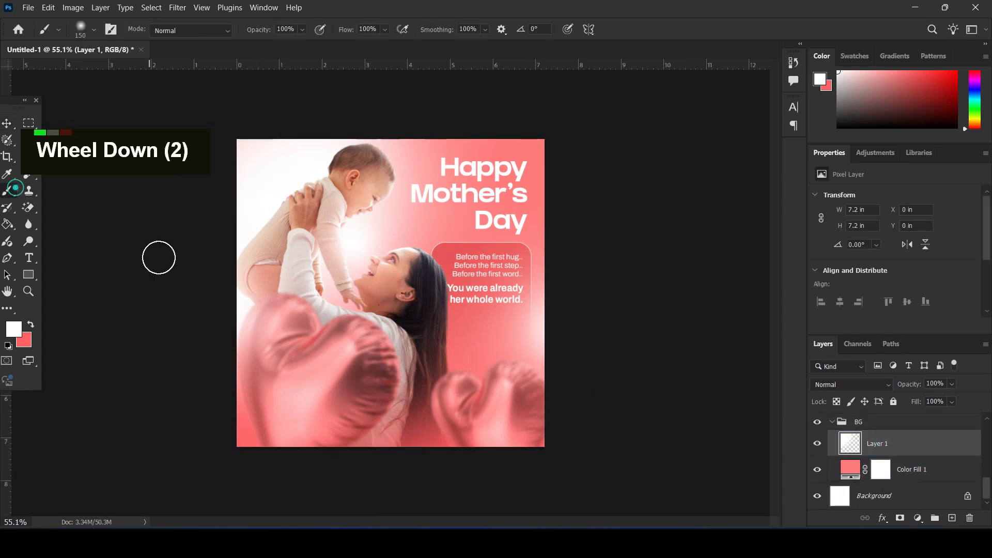
key("bracketright")
key("bracketright")
key("bracketright")
key("bracketright")
key("bracketright")
key("bracketright")
key("bracketright")
key("bracketright")
key("bracketright")
key("bracketright")
key("bracketright")
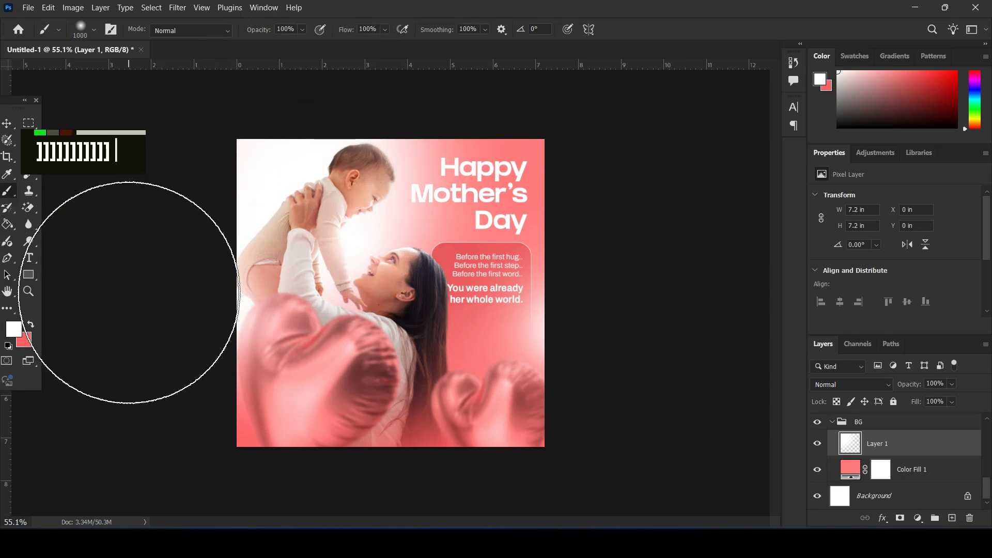
left_click(900, 521)
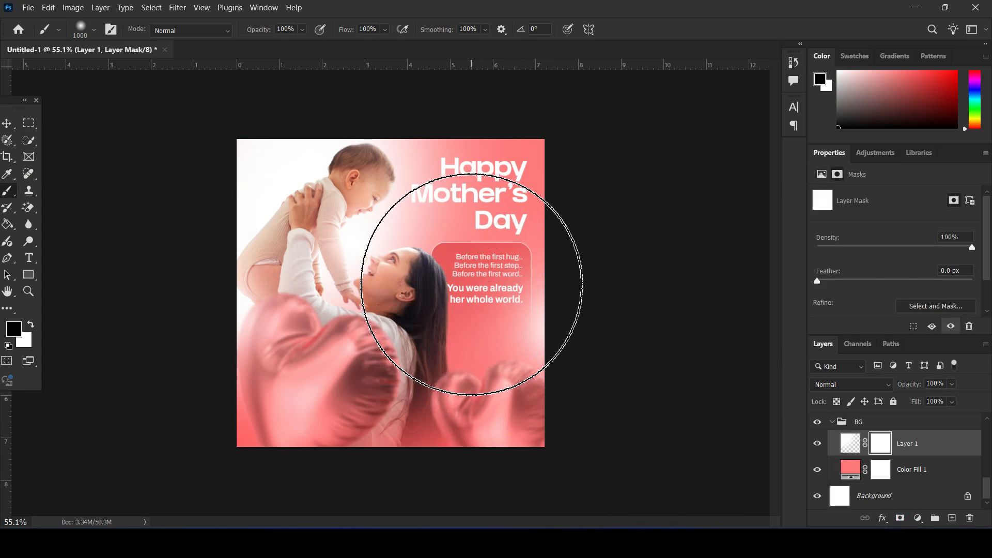
Step: Mask out Layer 1's white behind the lower part of the verse box with a soft black 700 px brush
key("[")
key("[")
key("[")
left_click_drag(470, 288, 465, 248)
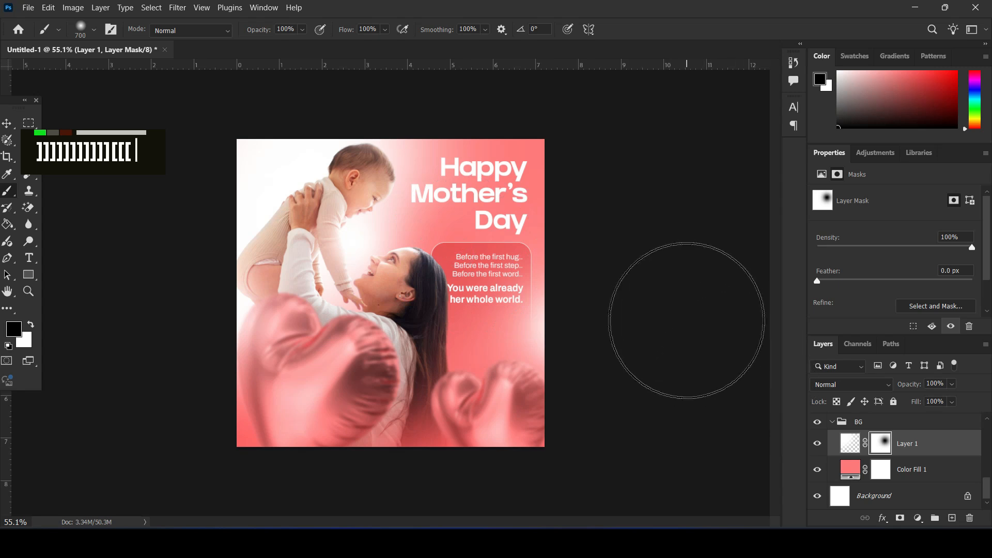
key("ctrl+z")
left_click(413, 332)
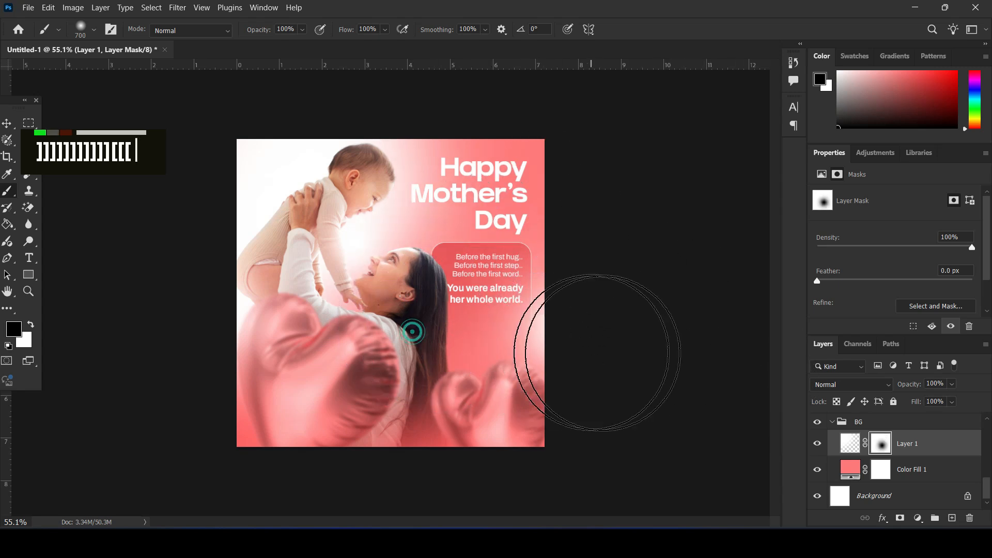
left_click(501, 317)
left_click(7, 123)
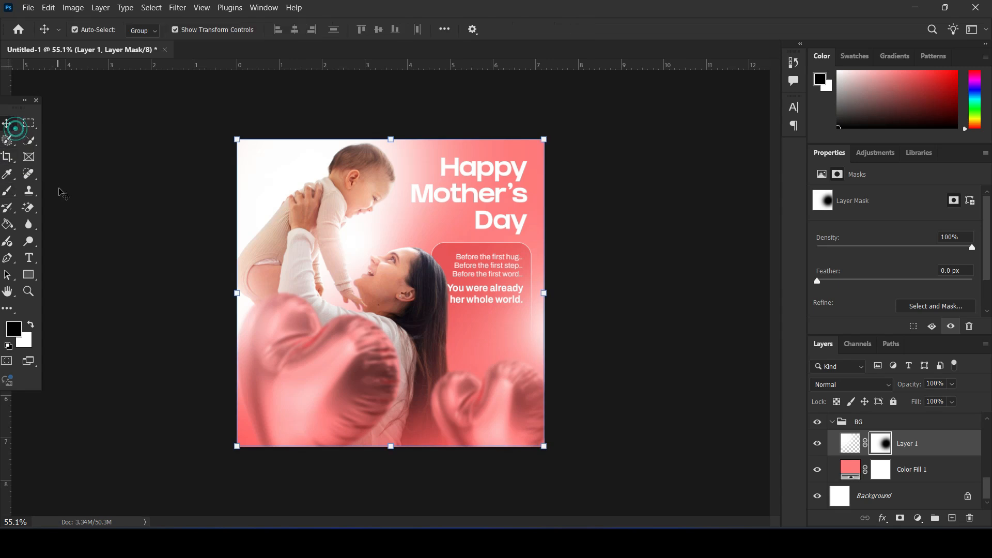
left_click(118, 244)
Step: Scale the left-edge glow copy to about 71% and centre it on the canvas's left edge, level with the large heart's top
scroll(538, 310, "down", 2)
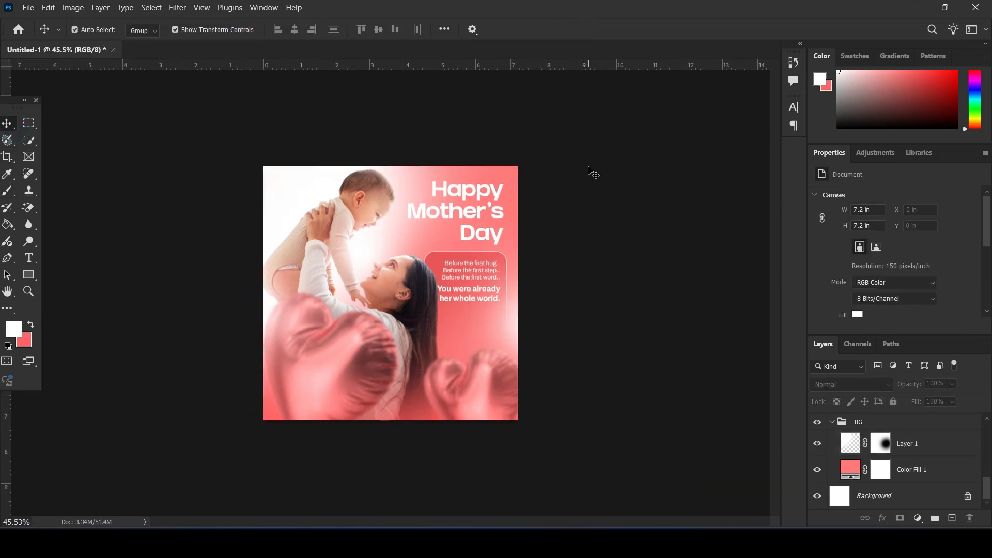
scroll(620, 213, "up", 3)
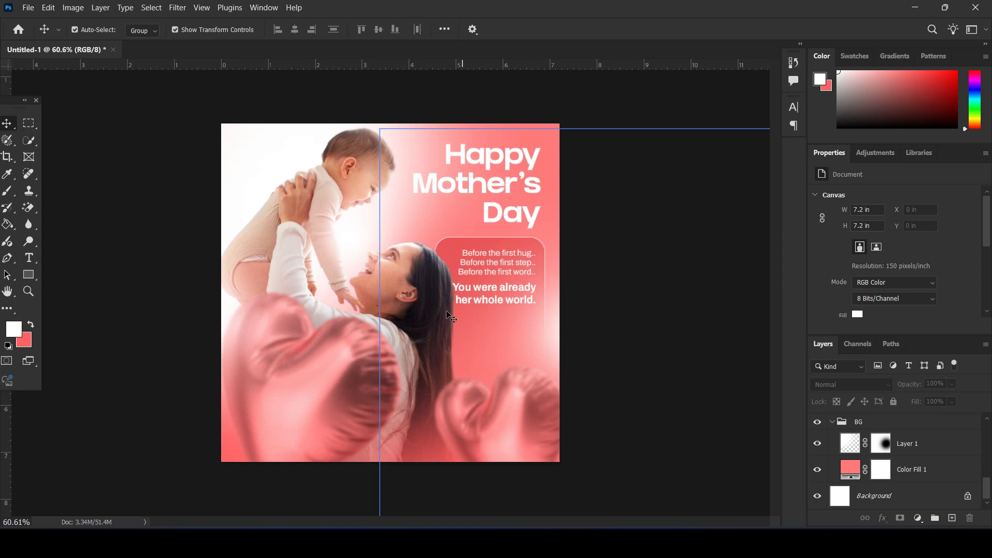
left_click(237, 316)
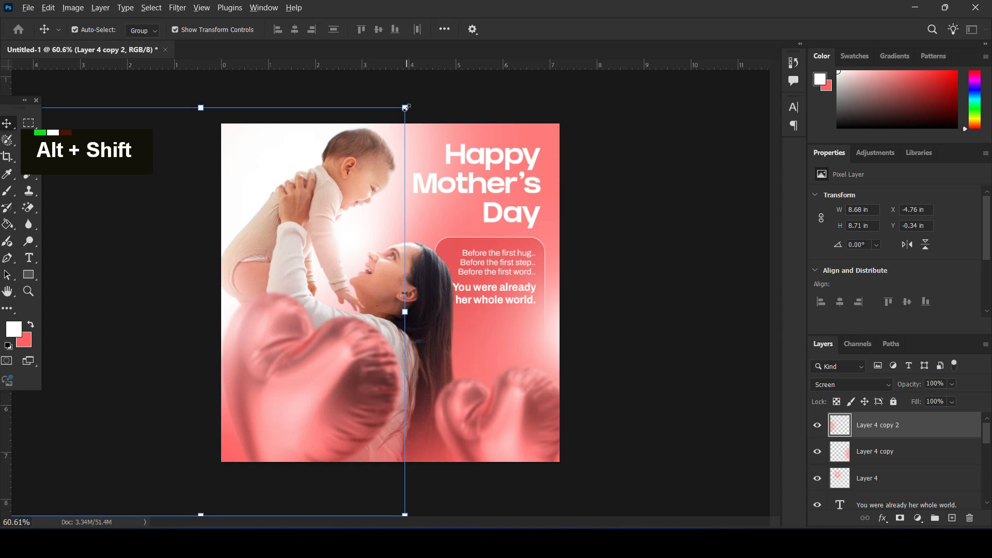
left_click_drag(406, 108, 347, 165)
left_click_drag(263, 268, 284, 273)
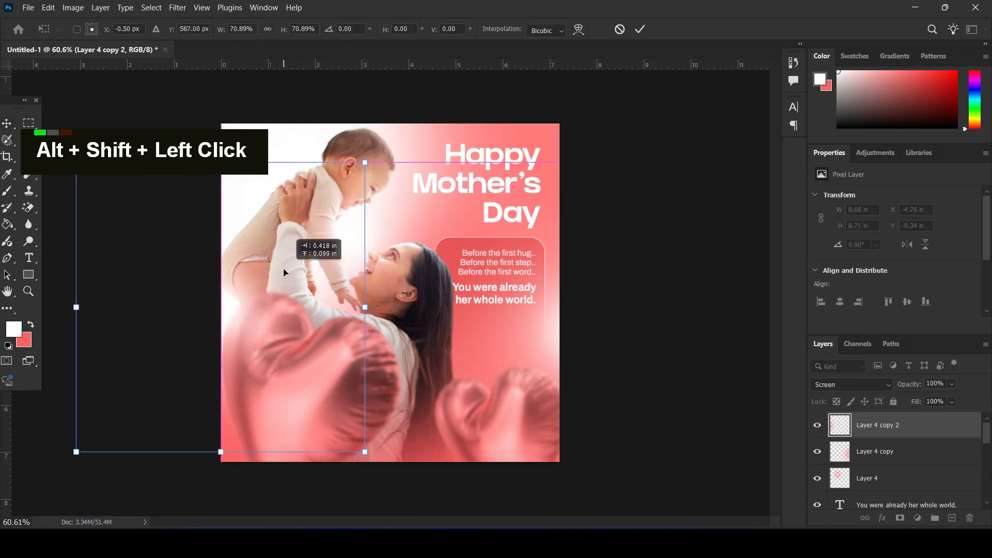
key("Return")
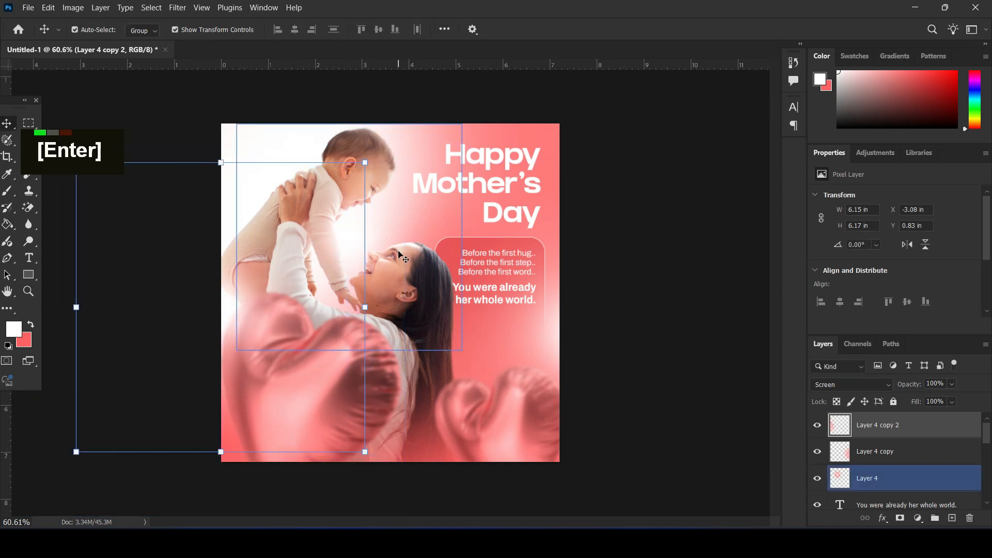
Step: Move the right-edge glow copy about 0.3 in left and 0.36 in down
left_click(674, 327)
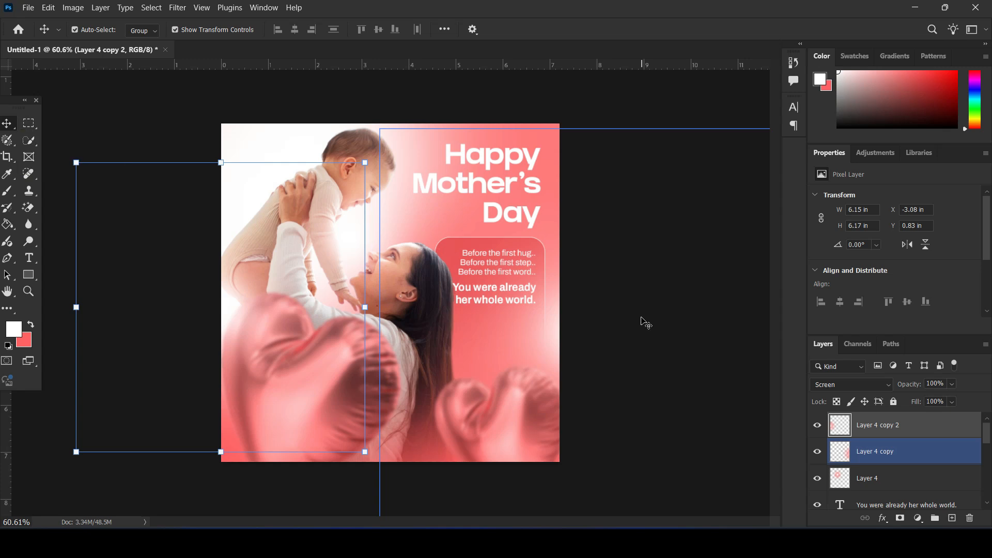
left_click(543, 347)
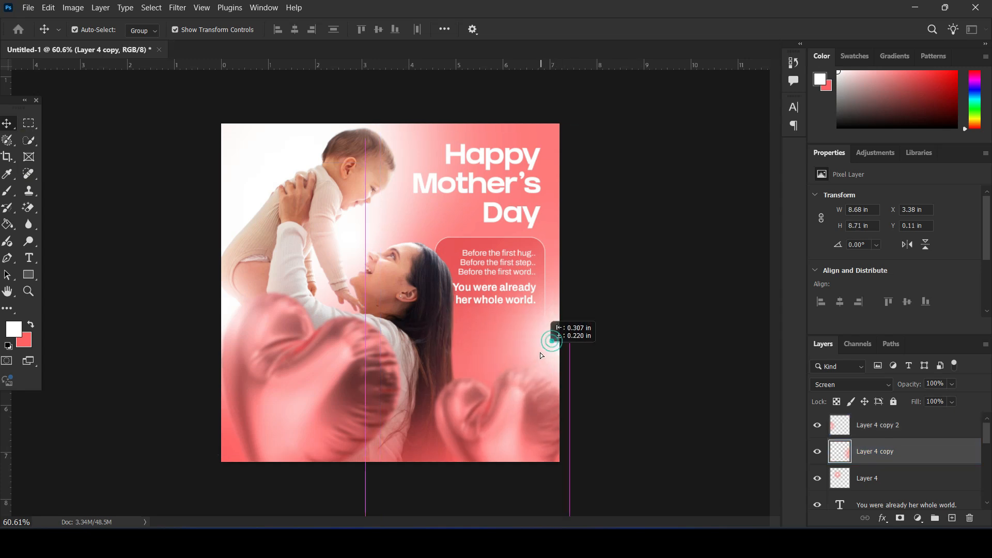
left_click_drag(531, 355, 559, 359)
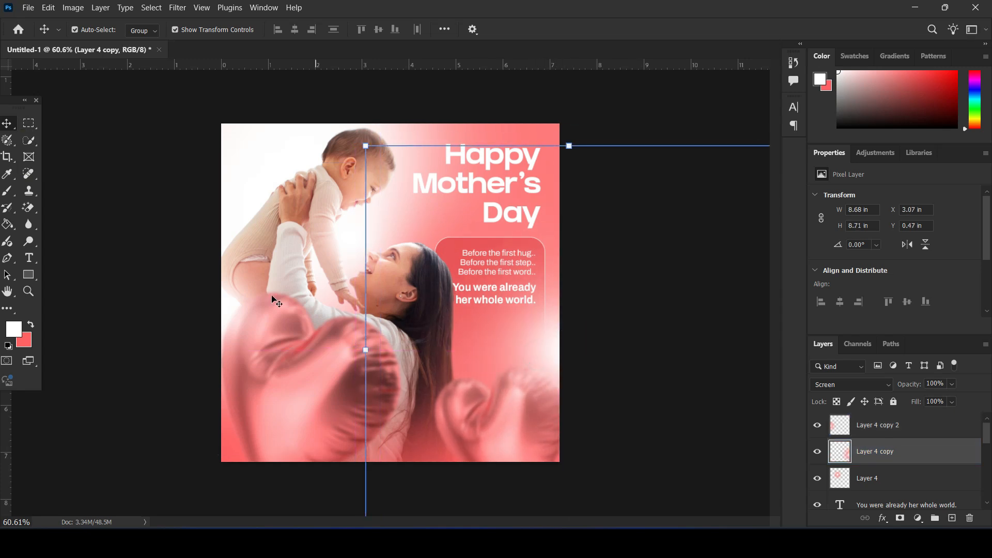
left_click(144, 169)
Step: Lock the right-edge glow layer, Layer 4 copy
left_click(506, 301)
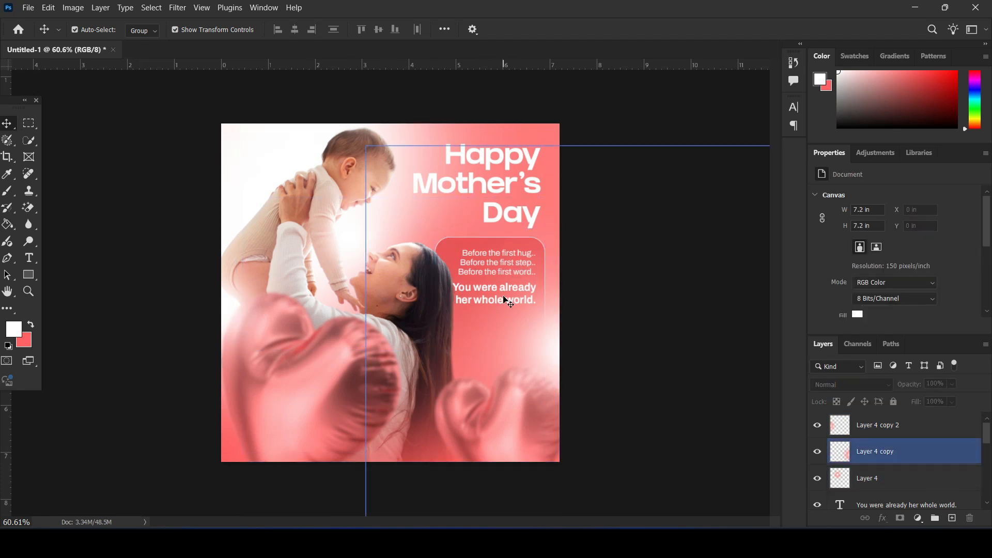
left_click(513, 292)
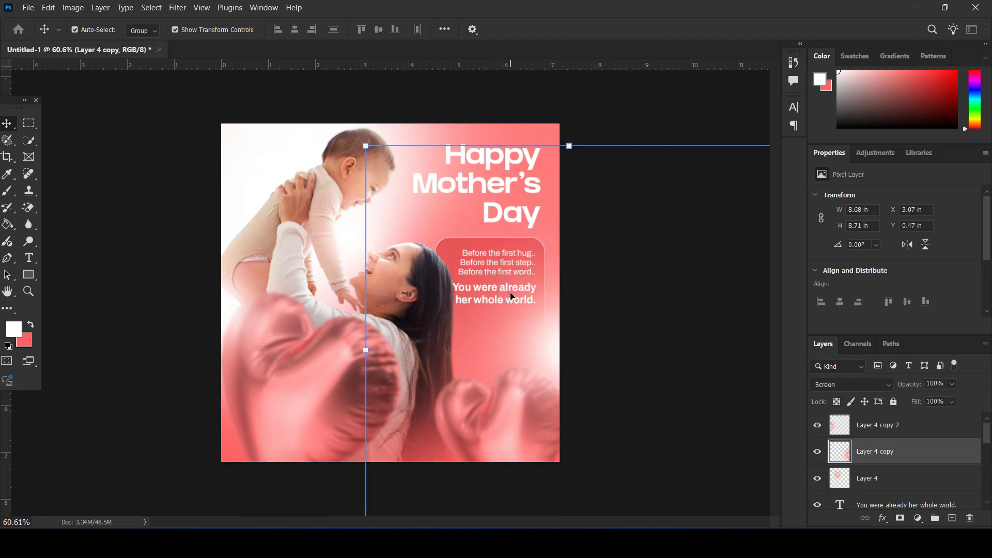
left_click(893, 402)
Step: Select both verse text blocks together and nudge them slightly right and down inside the red rounded rectangle
left_click(516, 293)
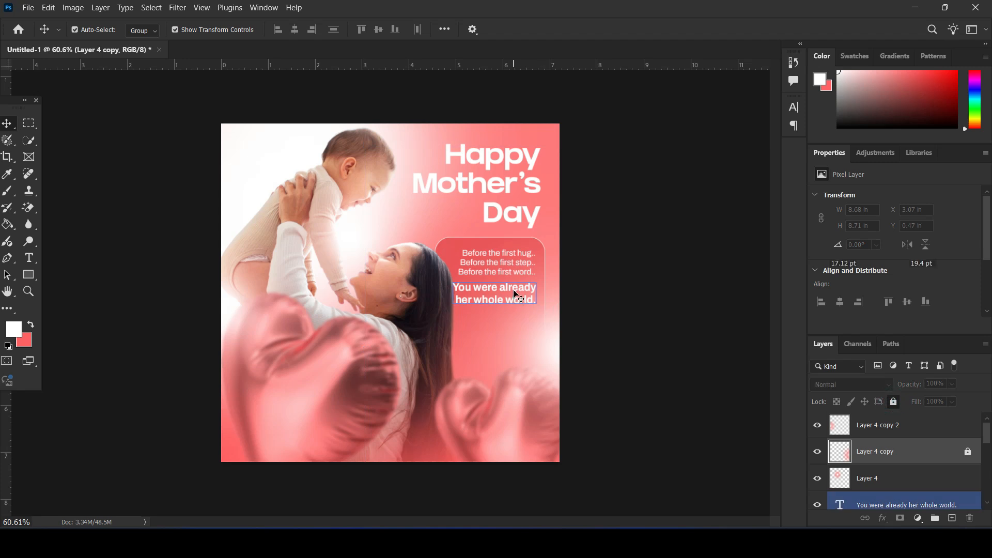
left_click(504, 259, "shift")
left_click_drag(504, 259, 509, 262)
key("shift+Up")
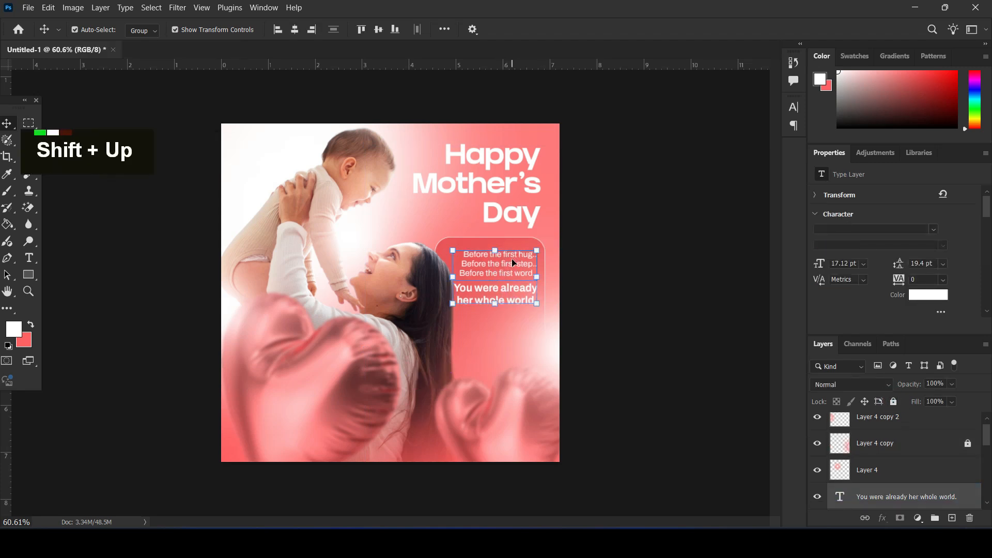
key("Right")
left_click(686, 164)
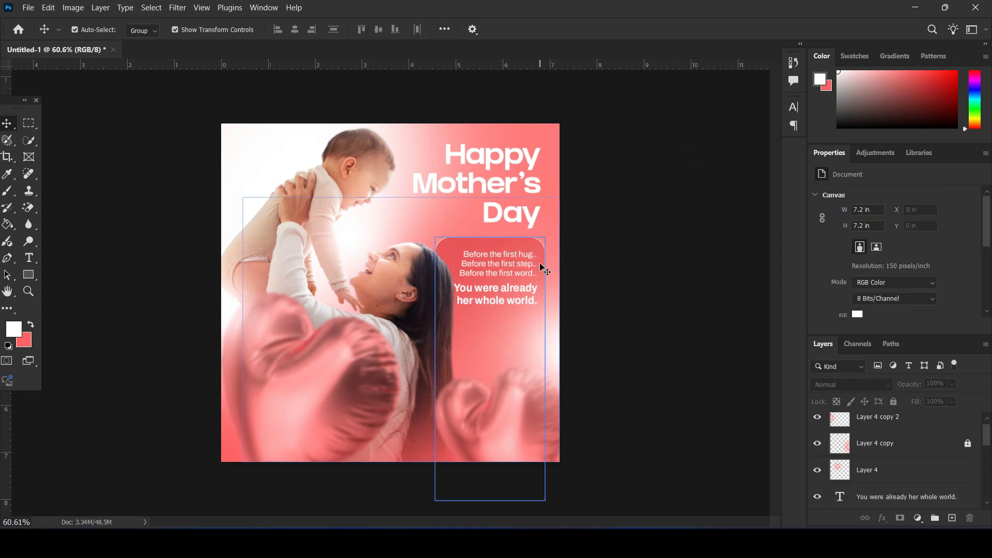
Step: Make the topmost glow layer, Layer 4 copy 2, the active layer in the layer stack
left_click(415, 284)
left_click(868, 445)
left_click(847, 438, "ctrl")
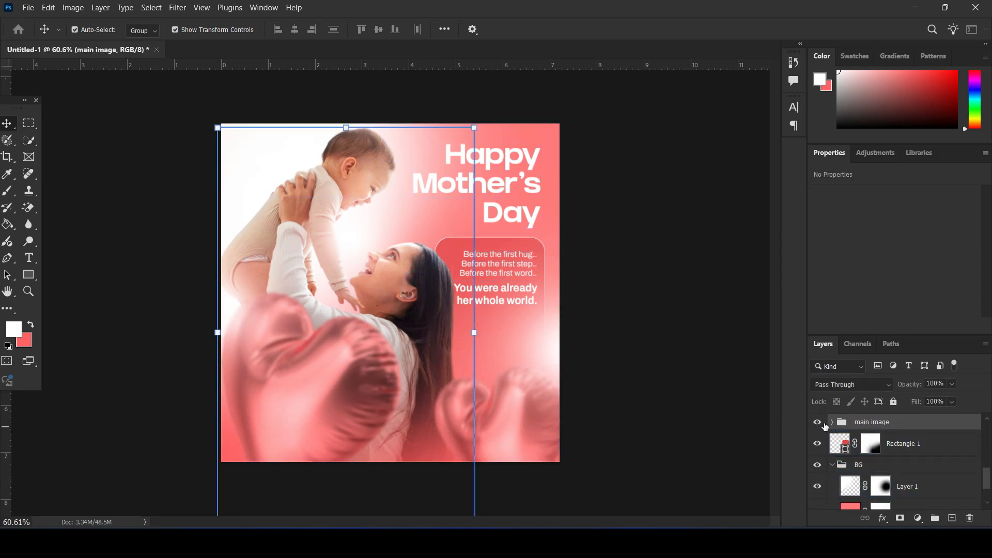
scroll(878, 449, "up", 5)
left_click(877, 425)
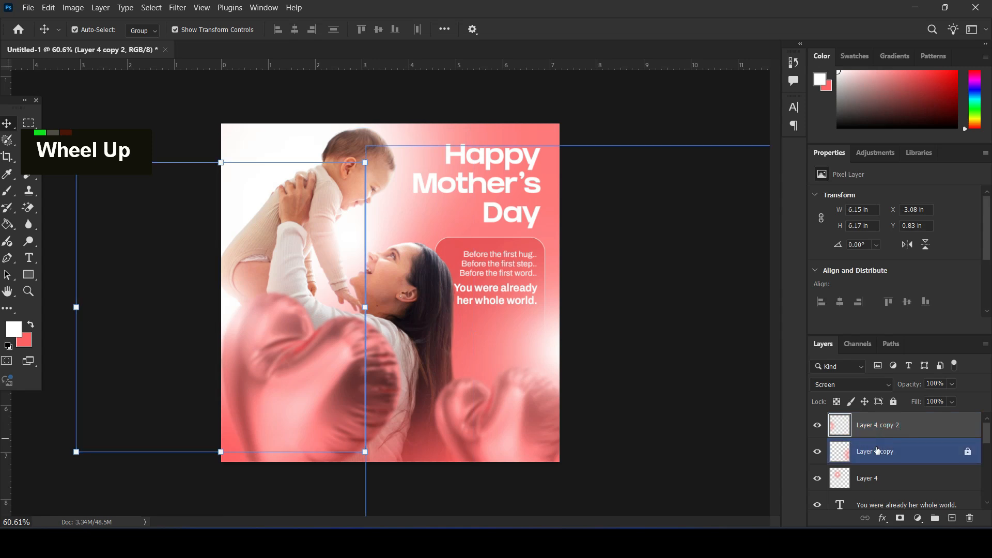
Step: Switch to the Notepad text file and copy the paragraph starting "A mother's love begins long before she holds her baby"
left_click(30, 258)
key("alt+Tab")
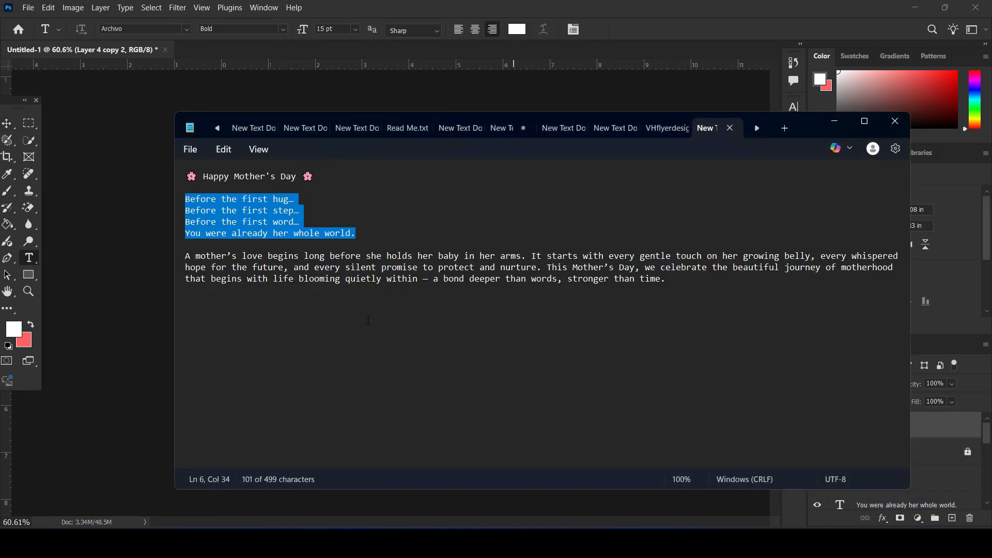
triple_click(662, 279)
key("ctrl+c")
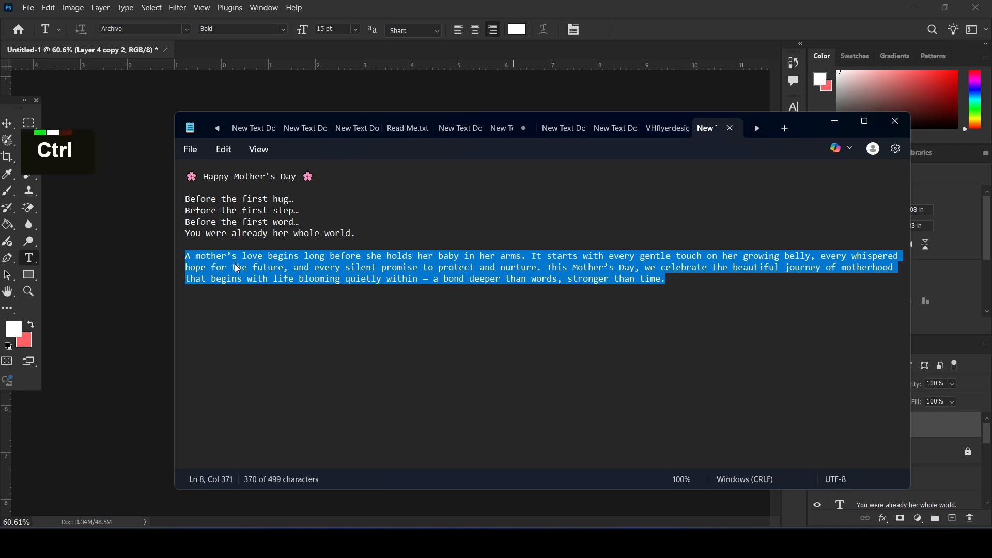
Step: Back in Photoshop, draw a wide text box across the canvas bottom over the balloons and paste the copied paragraph
left_click(607, 5)
left_click_drag(238, 412, 537, 446)
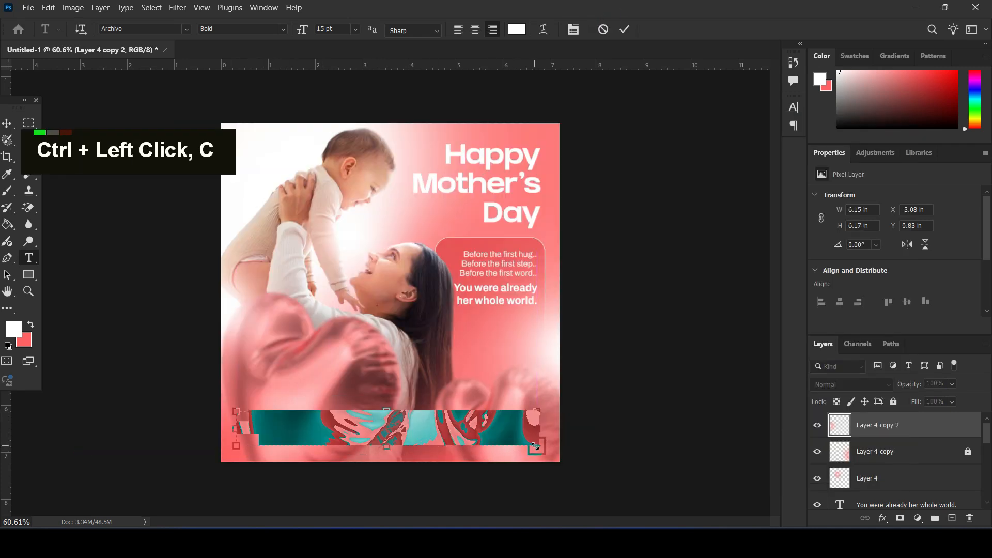
key("ctrl+v")
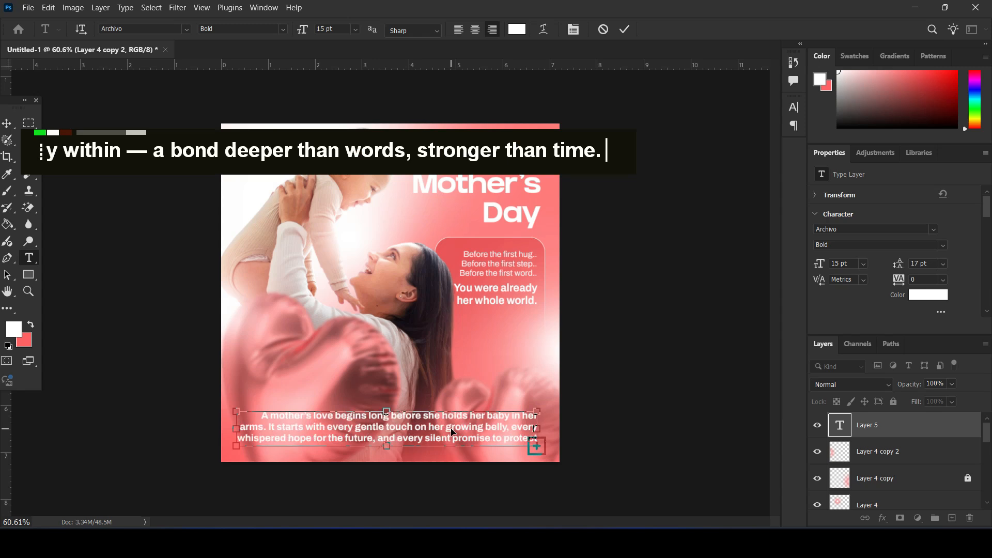
Step: Set the bottom paragraph to Archivo Regular at 11 pt with 12 pt leading
left_click(333, 29)
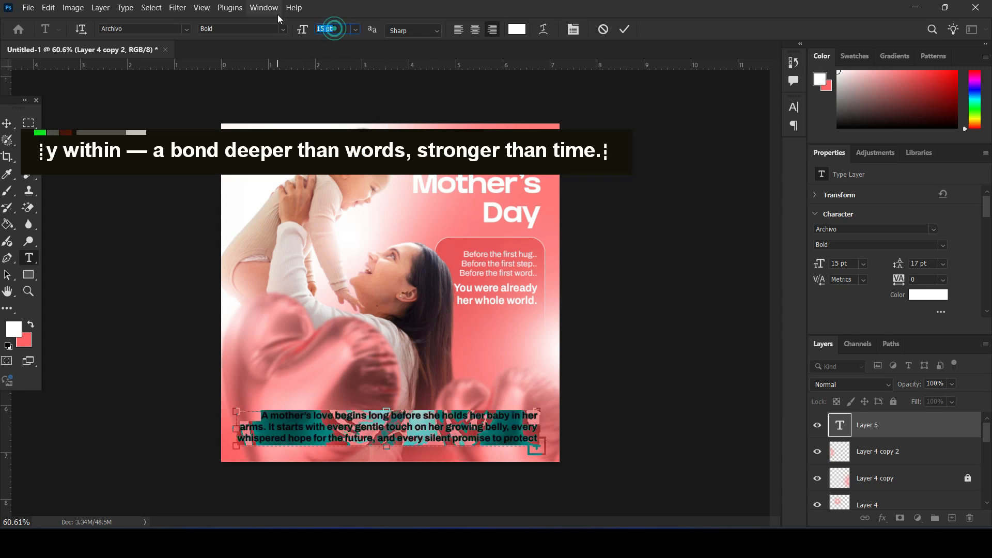
type("11")
key("Return")
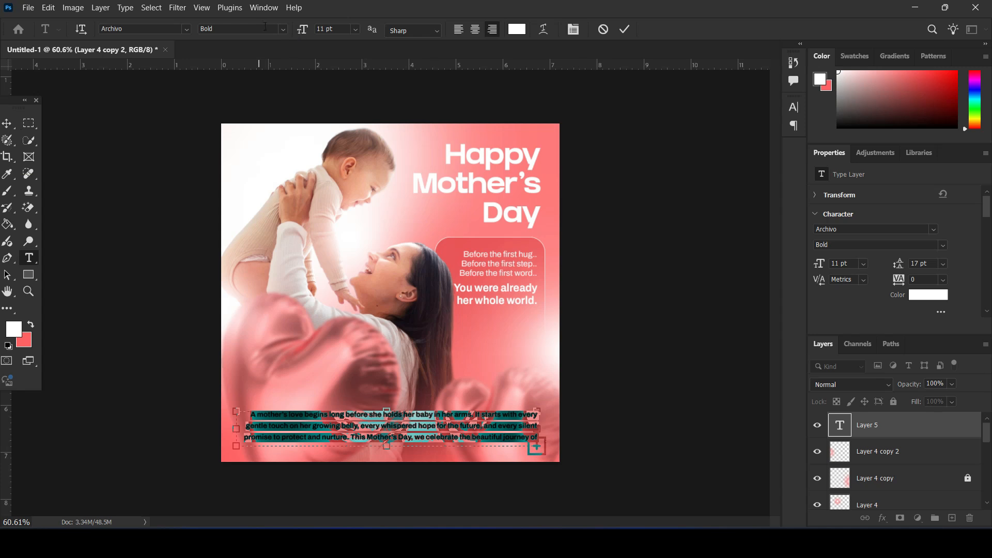
left_click(265, 28)
left_click(257, 108)
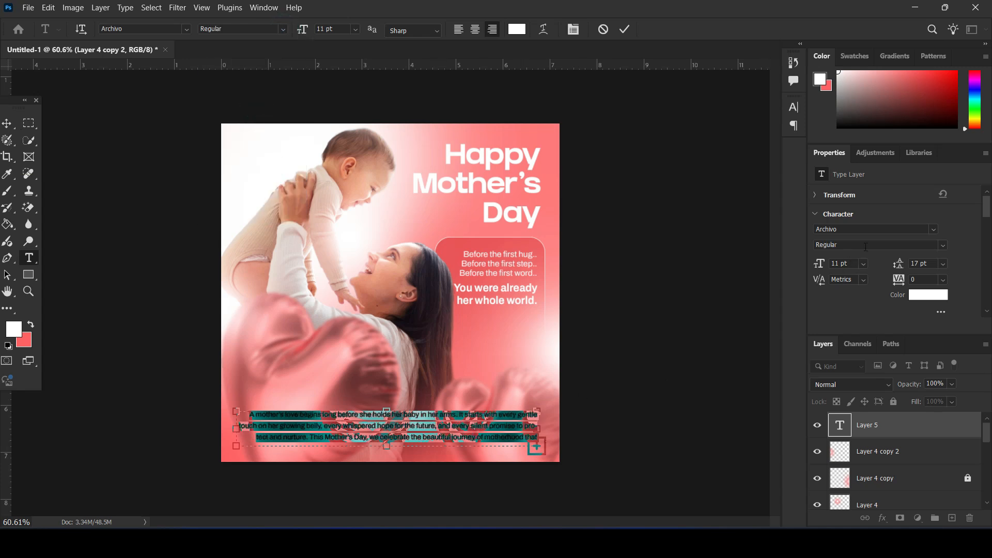
left_click(930, 263)
type("1")
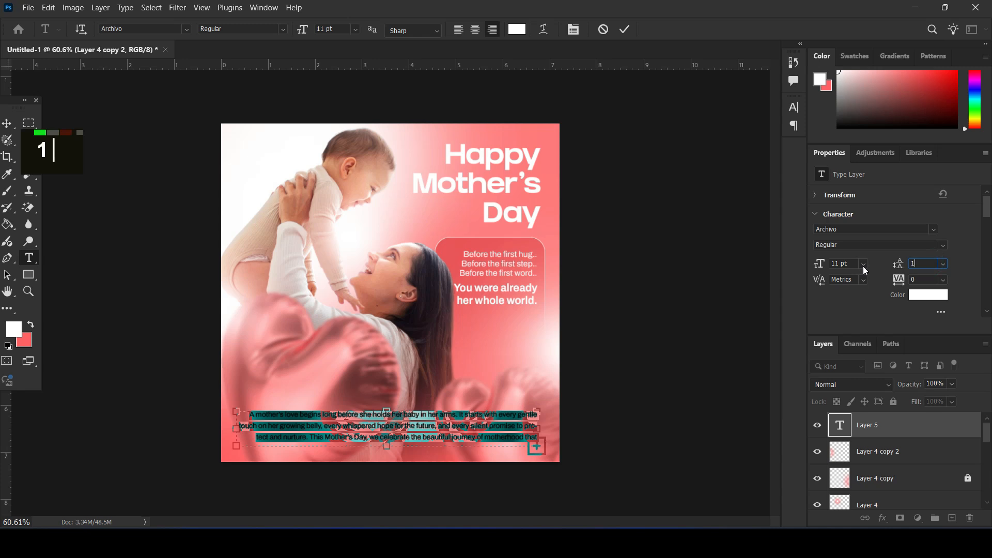
type("2")
key("Return")
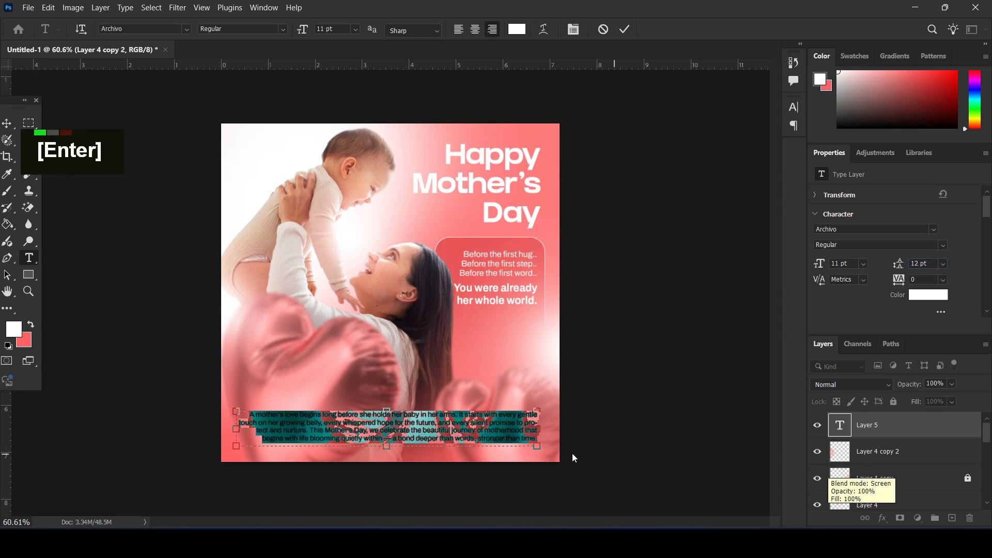
Step: Centre-align the bottom paragraph, set its font size to 10 pt and commit the text
scroll(977, 262, "down", 3)
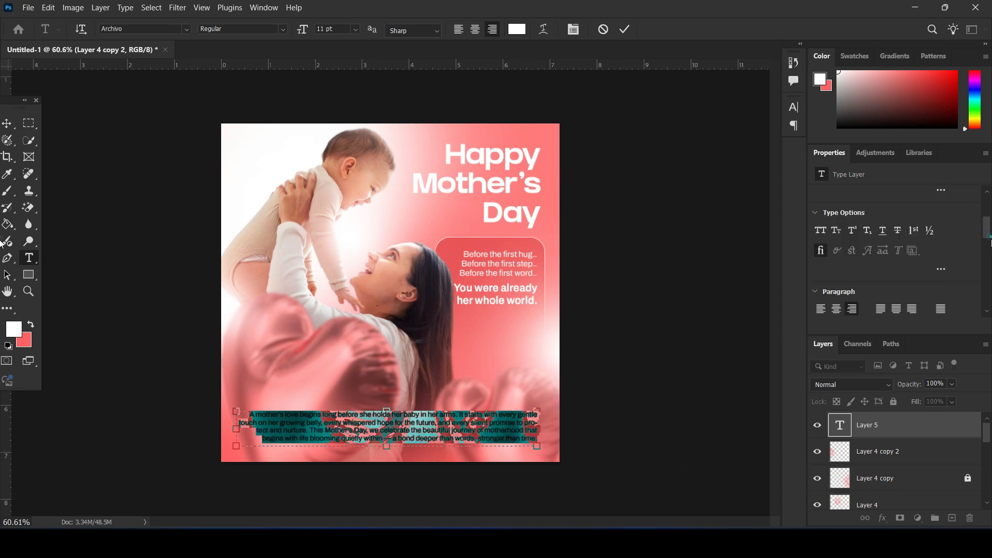
left_click(835, 310)
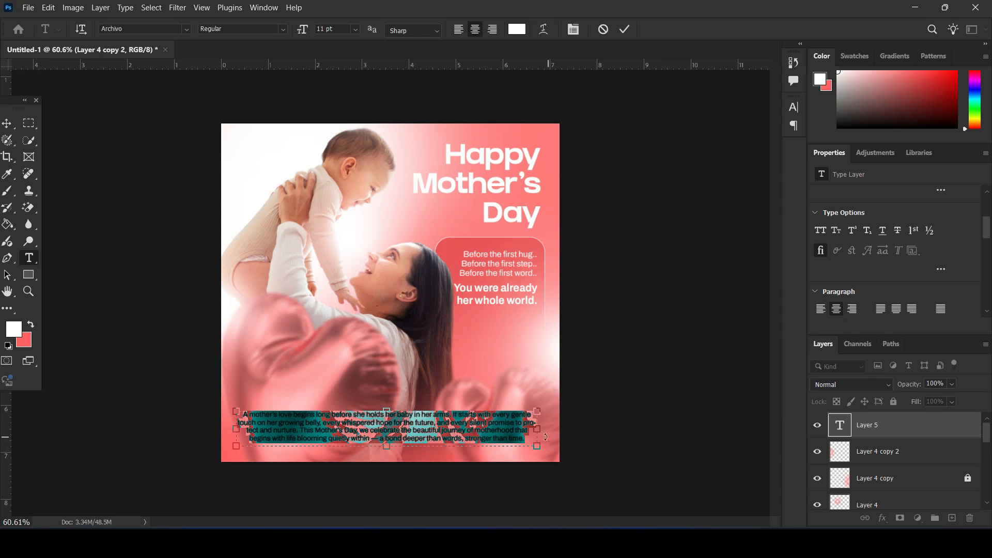
left_click(323, 30)
type("10")
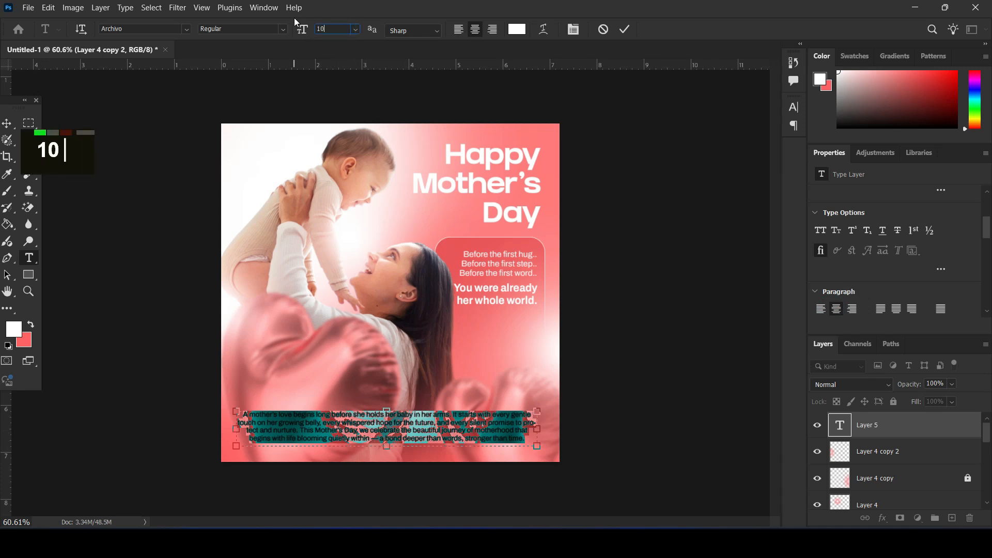
key("Return")
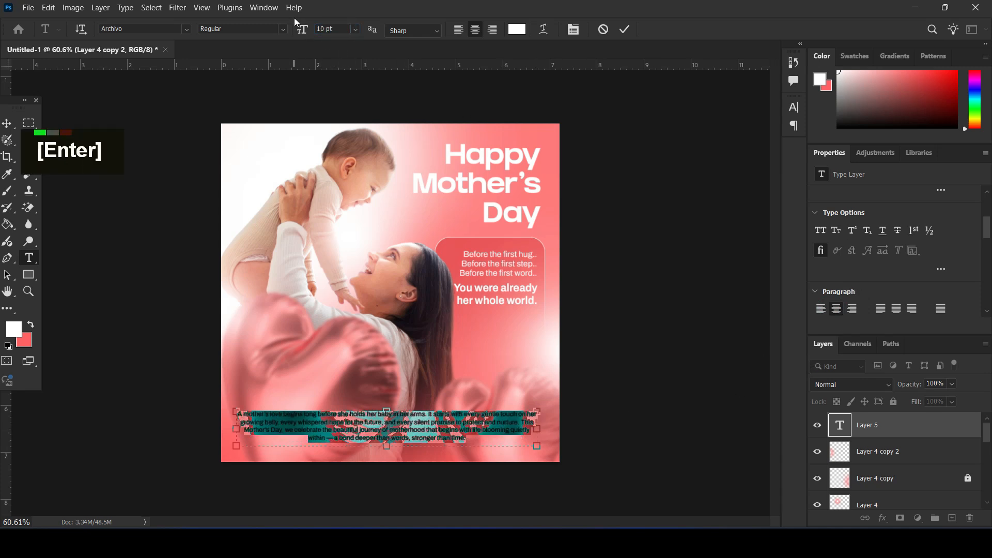
left_click(5, 126)
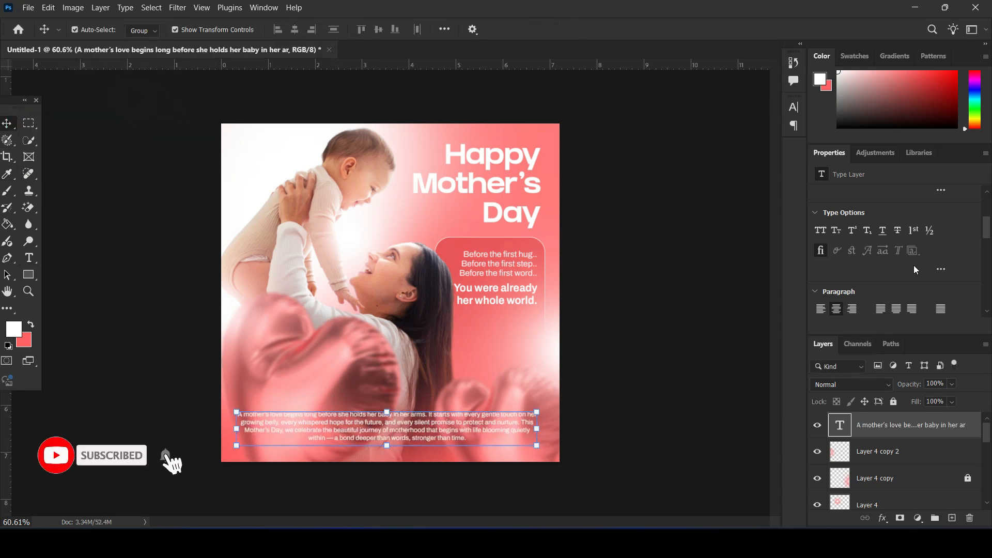
Step: Set the bottom paragraph's leading to 11 pt and deselect it
scroll(917, 264, "up", 3)
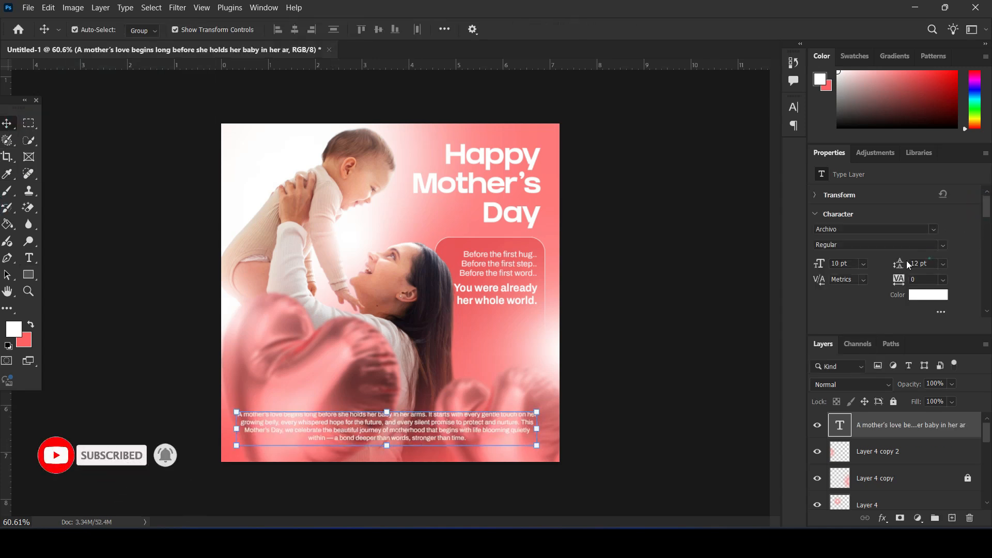
left_click(919, 264)
type("10")
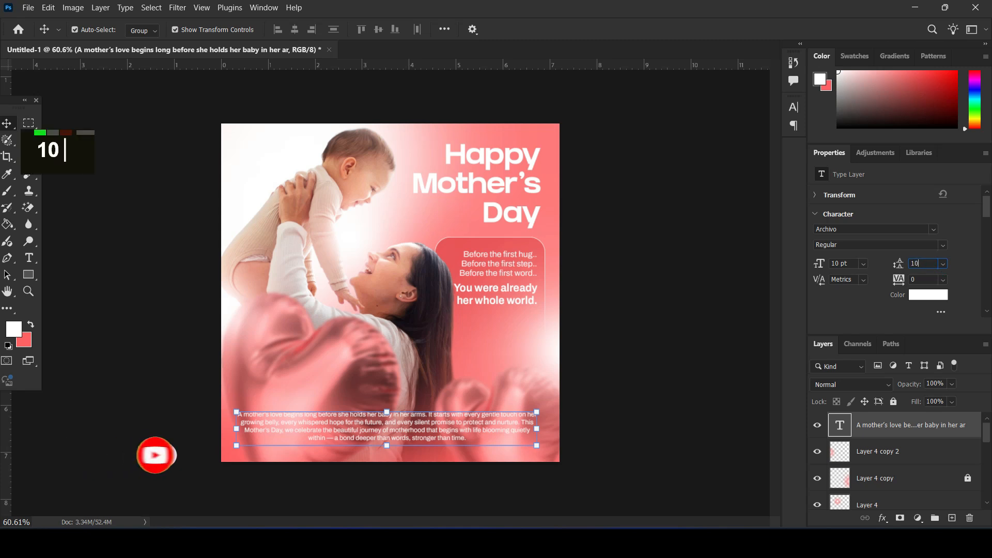
key("BackSpace")
type("1")
key("Return")
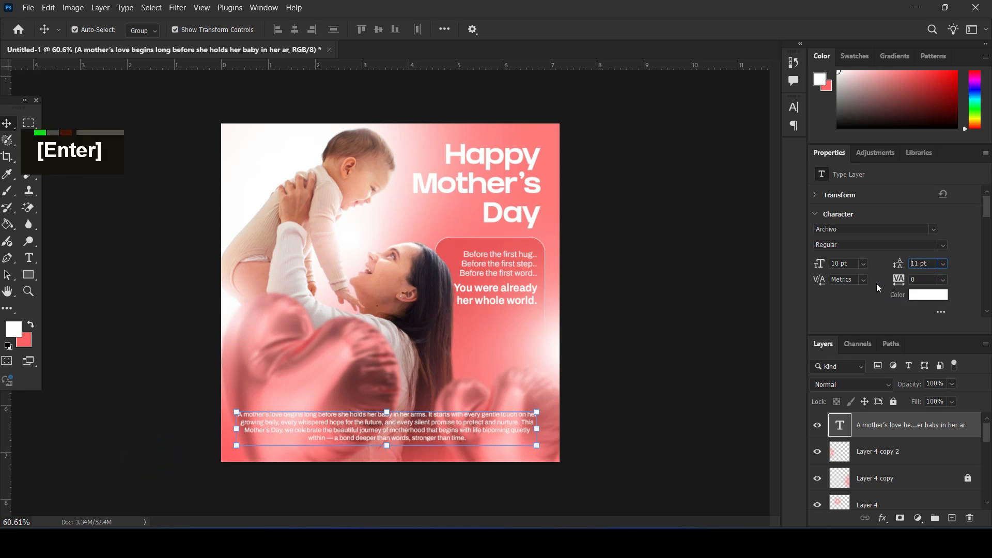
left_click(646, 298)
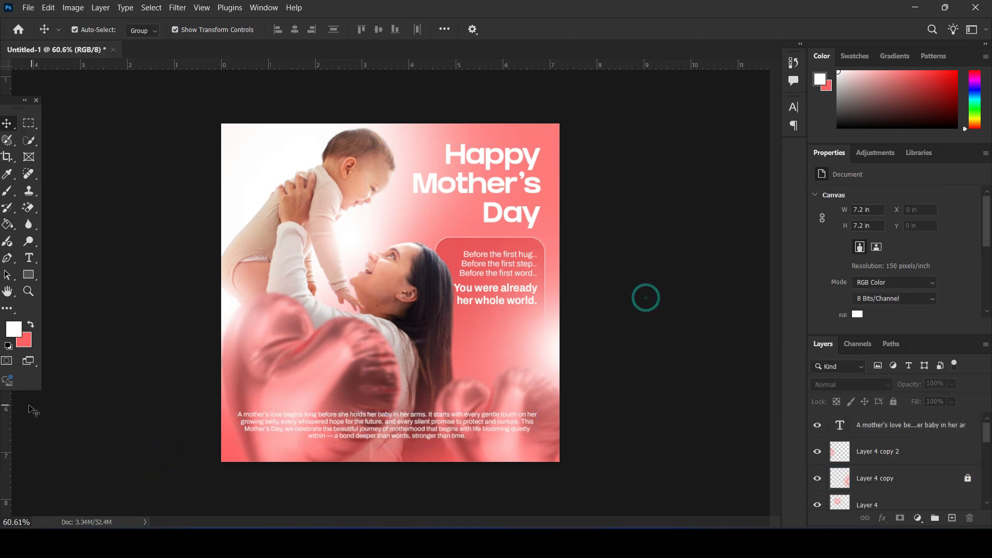
Step: Move the bottom paragraph slightly down and nudge it right towards the horizontal centre of the canvas
left_click(399, 439)
left_click_drag(401, 434, 402, 439)
key("Right")
key("Right")
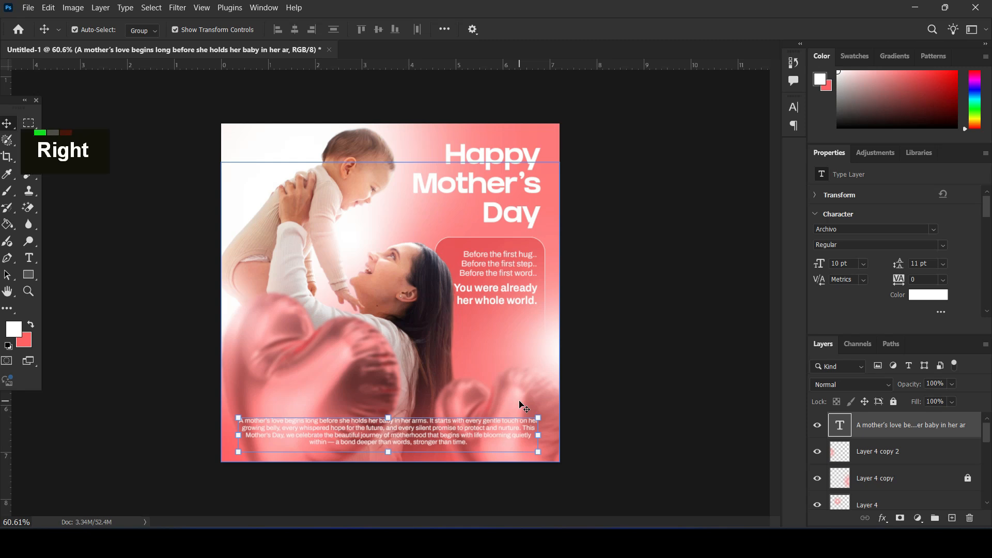
left_click(653, 350)
scroll(652, 350, "down", 1, "alt")
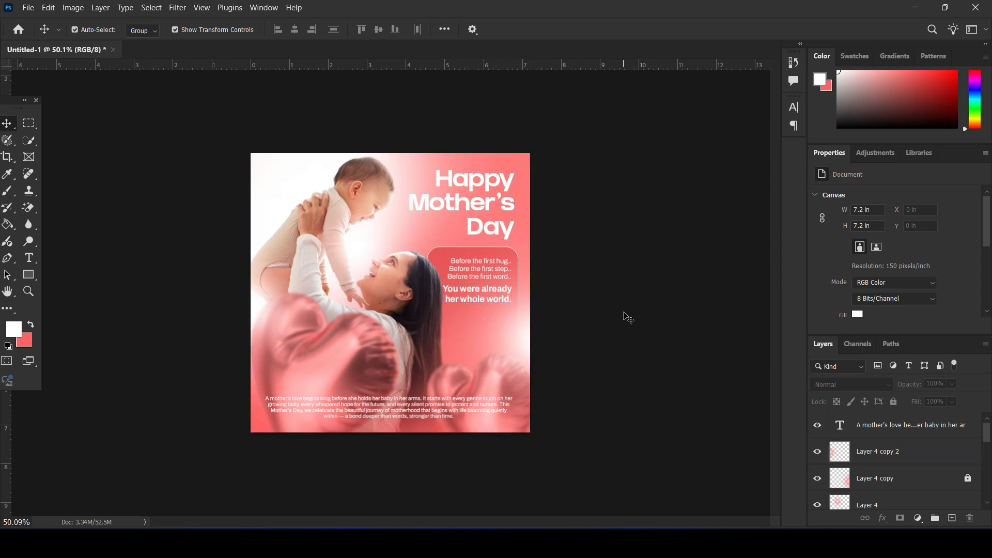
Step: Scale the bold "You were already her whole world." text down slightly to 16.68 pt, keeping its right edge in place
left_click(496, 279)
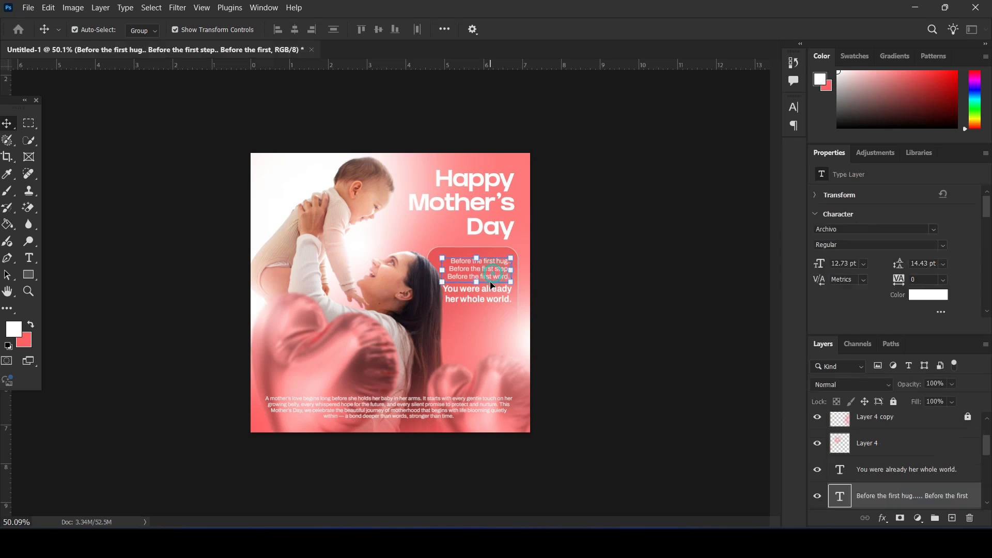
left_click(492, 303, "shift")
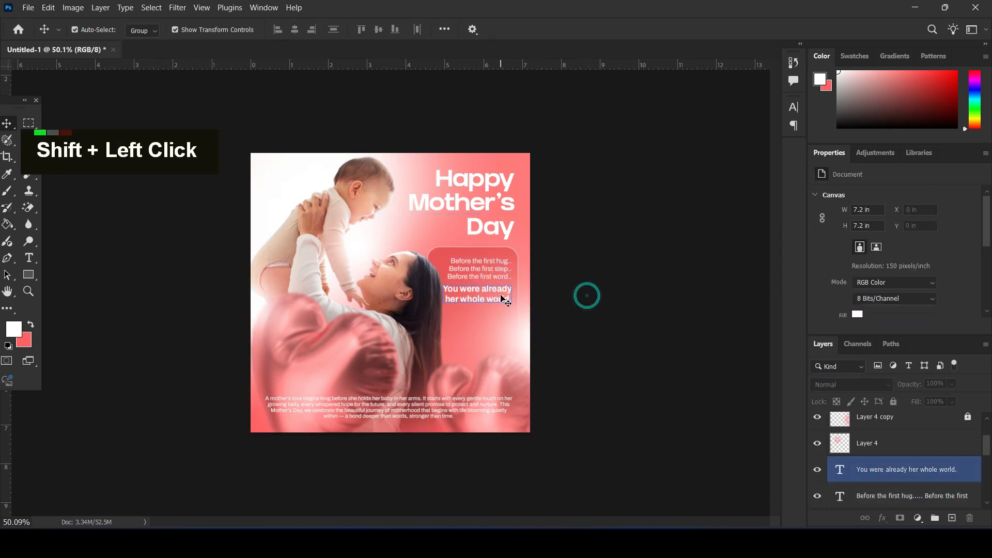
double_click(498, 293)
scroll(460, 298, "up", 1)
left_click_drag(460, 283, 462, 284)
key("Return")
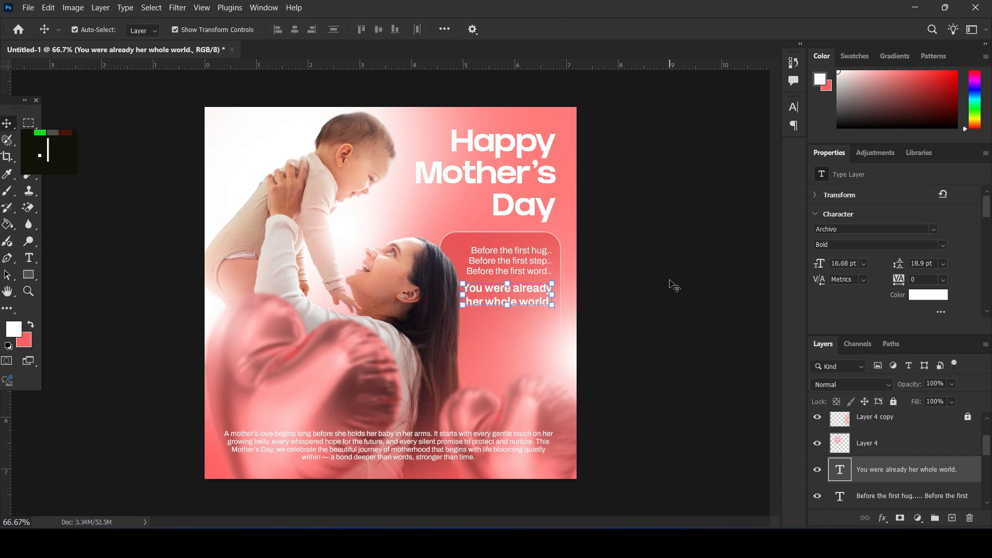
left_click(669, 284)
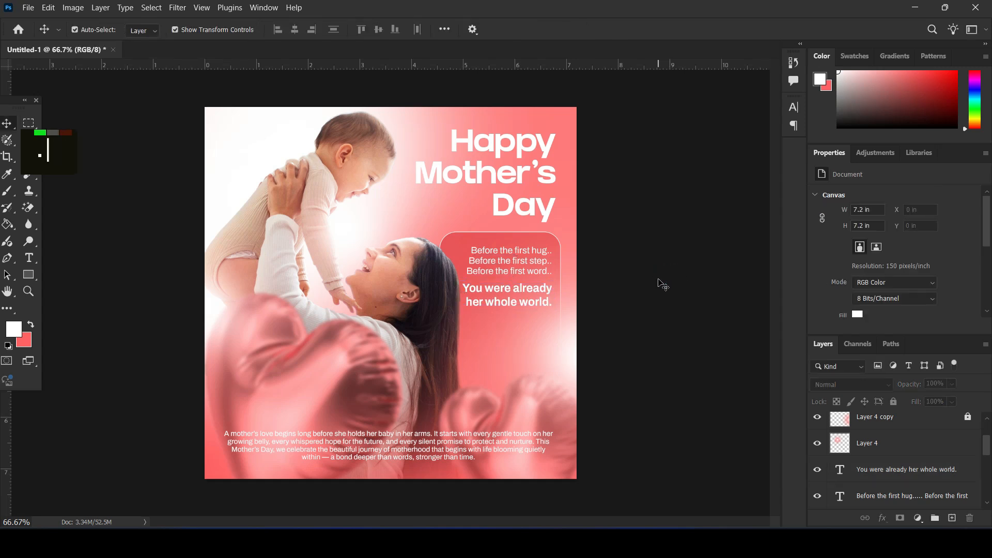
Step: Change the background's Color Fill 1 layer to the lighter coral fe8484
key("alt")
left_click(571, 116)
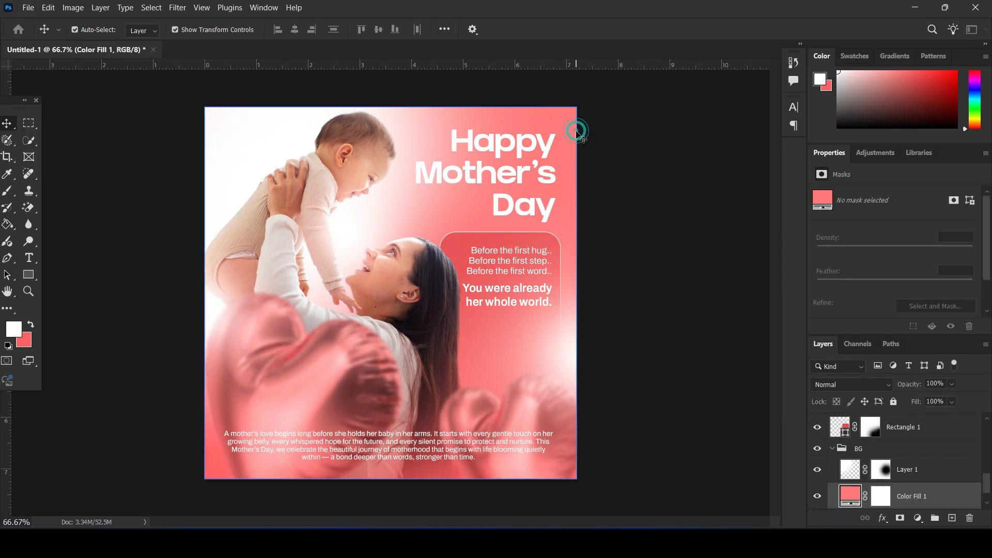
double_click(854, 495)
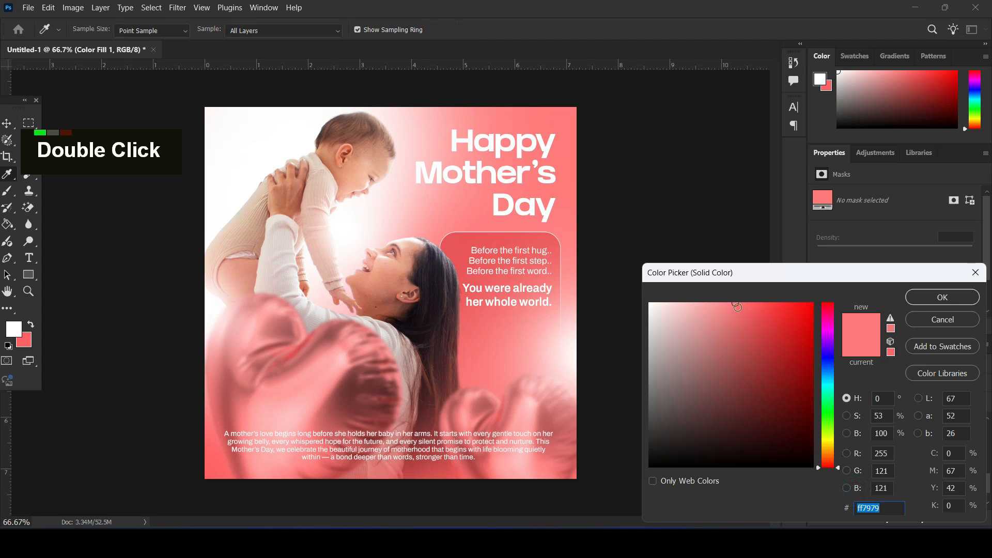
left_click(730, 303)
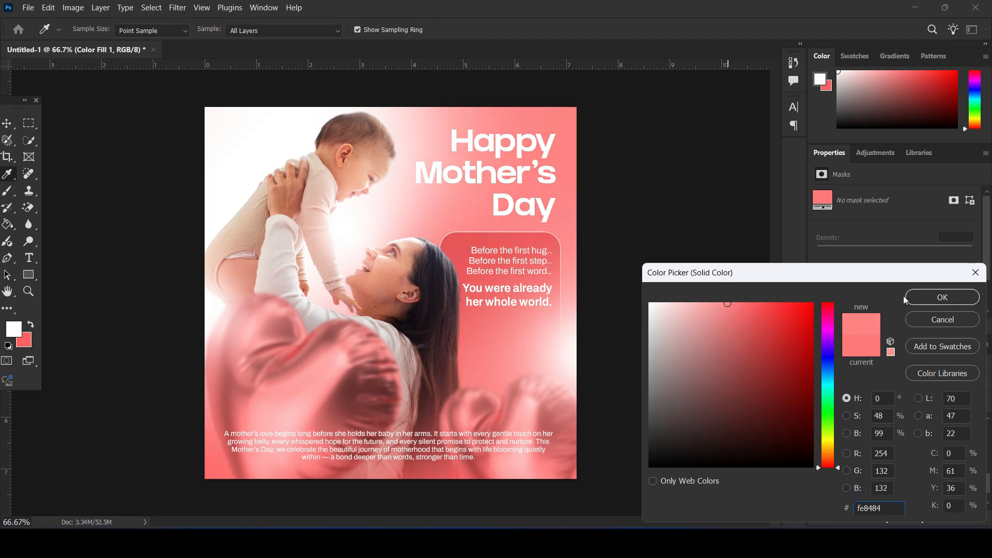
left_click(937, 298)
left_click(675, 229)
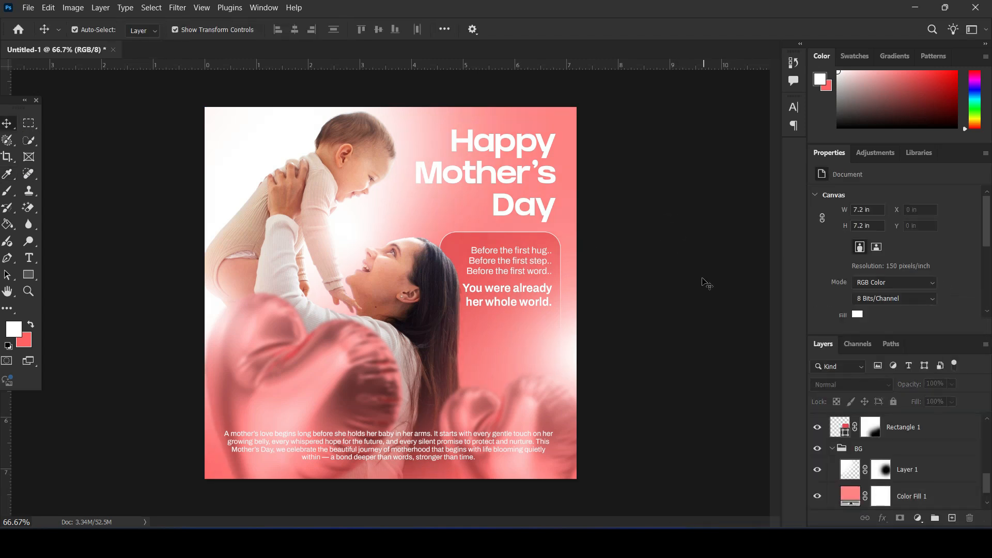